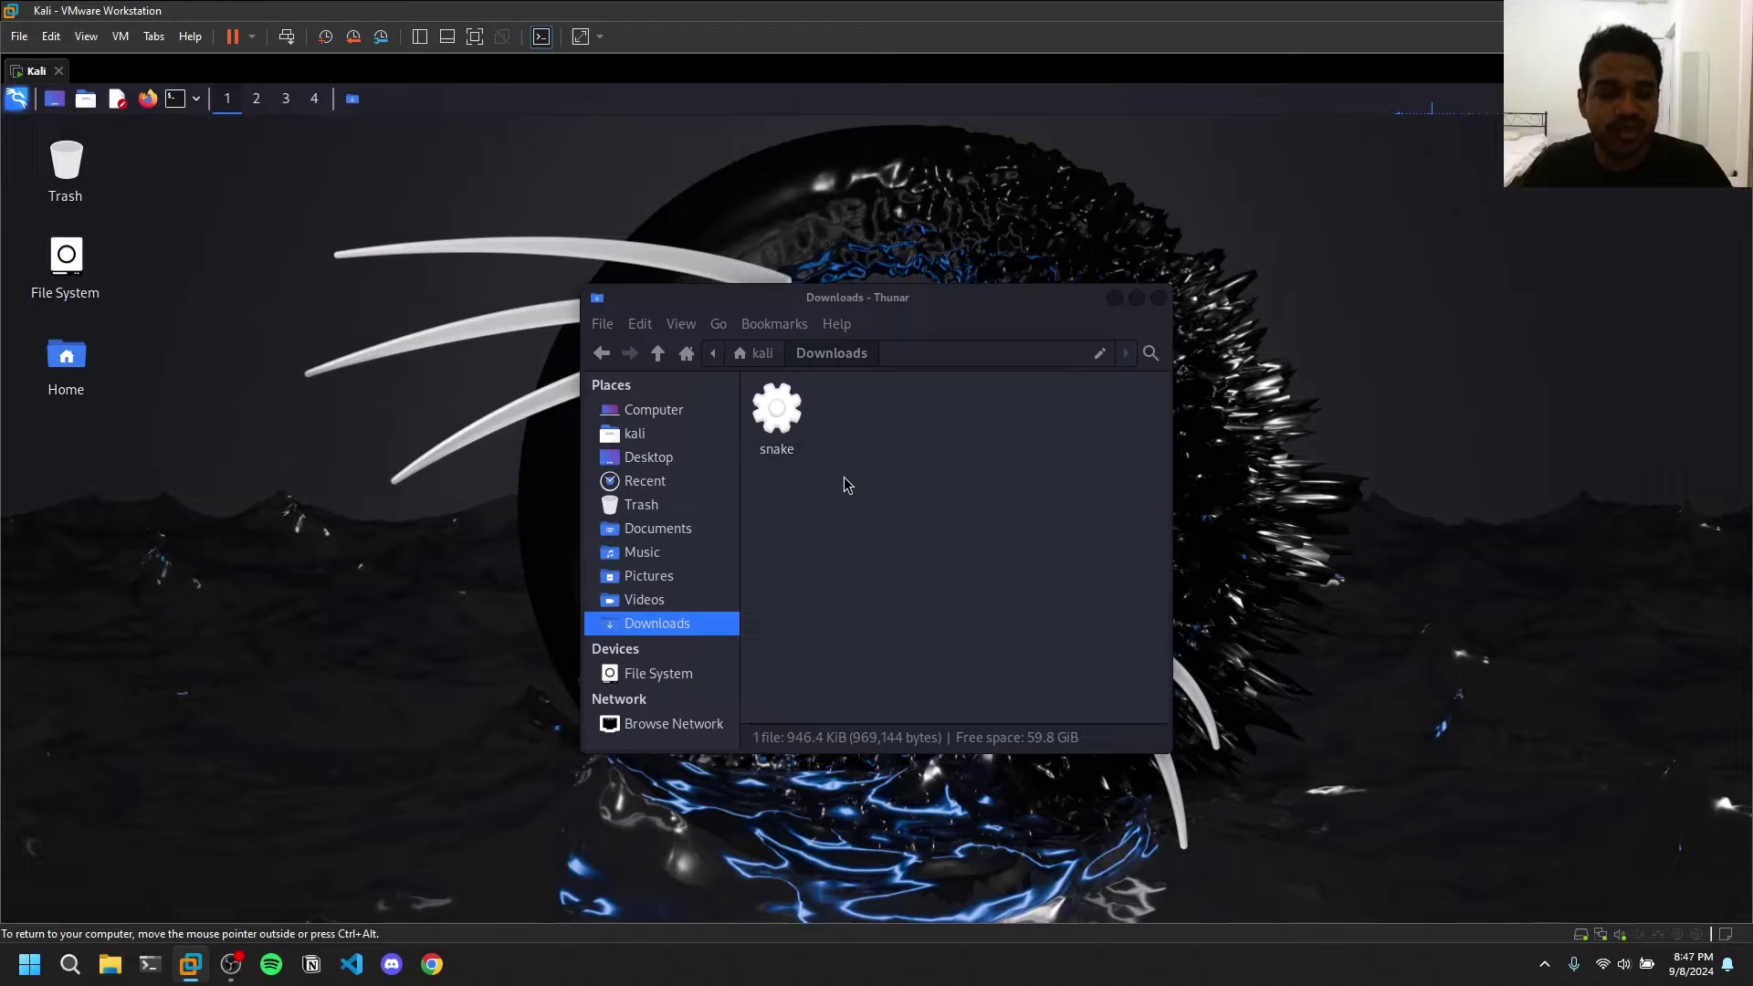
# Open an enlarged terminal and change into the Downloads folder
pyautogui.click(176, 102)
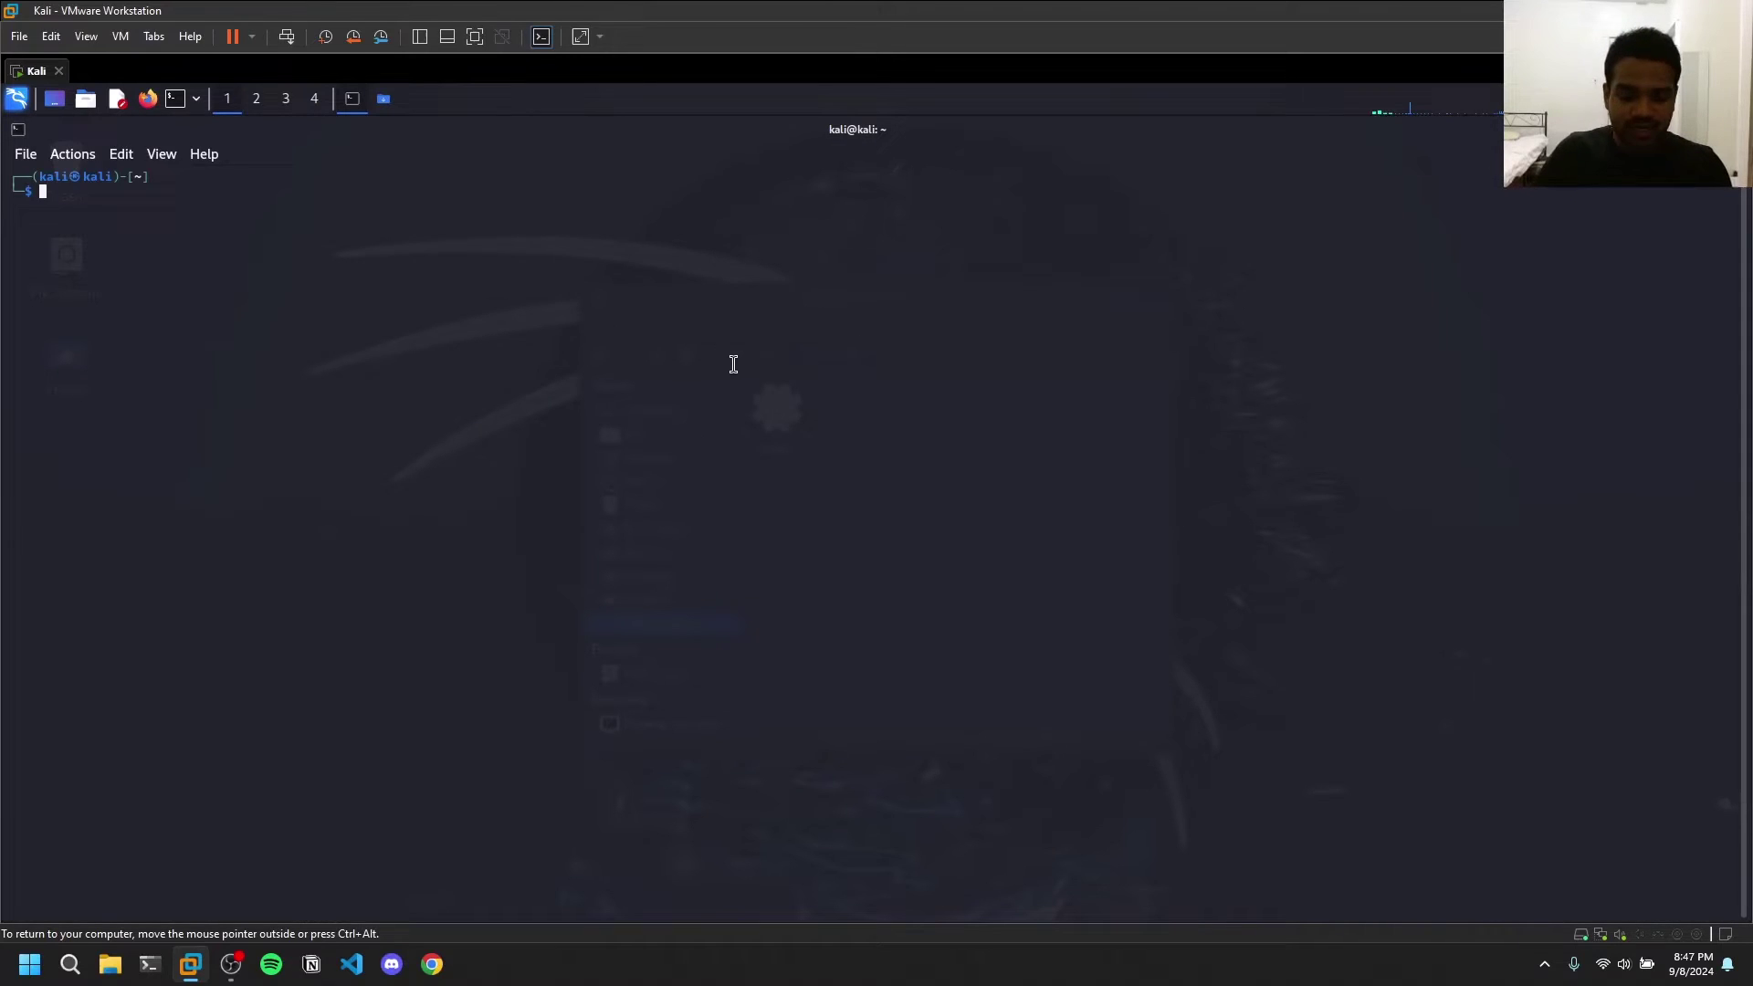
pyautogui.hotkey('ctrl', '+')
pyautogui.hotkey('ctrl', '+')
pyautogui.hotkey('ctrl', '+')
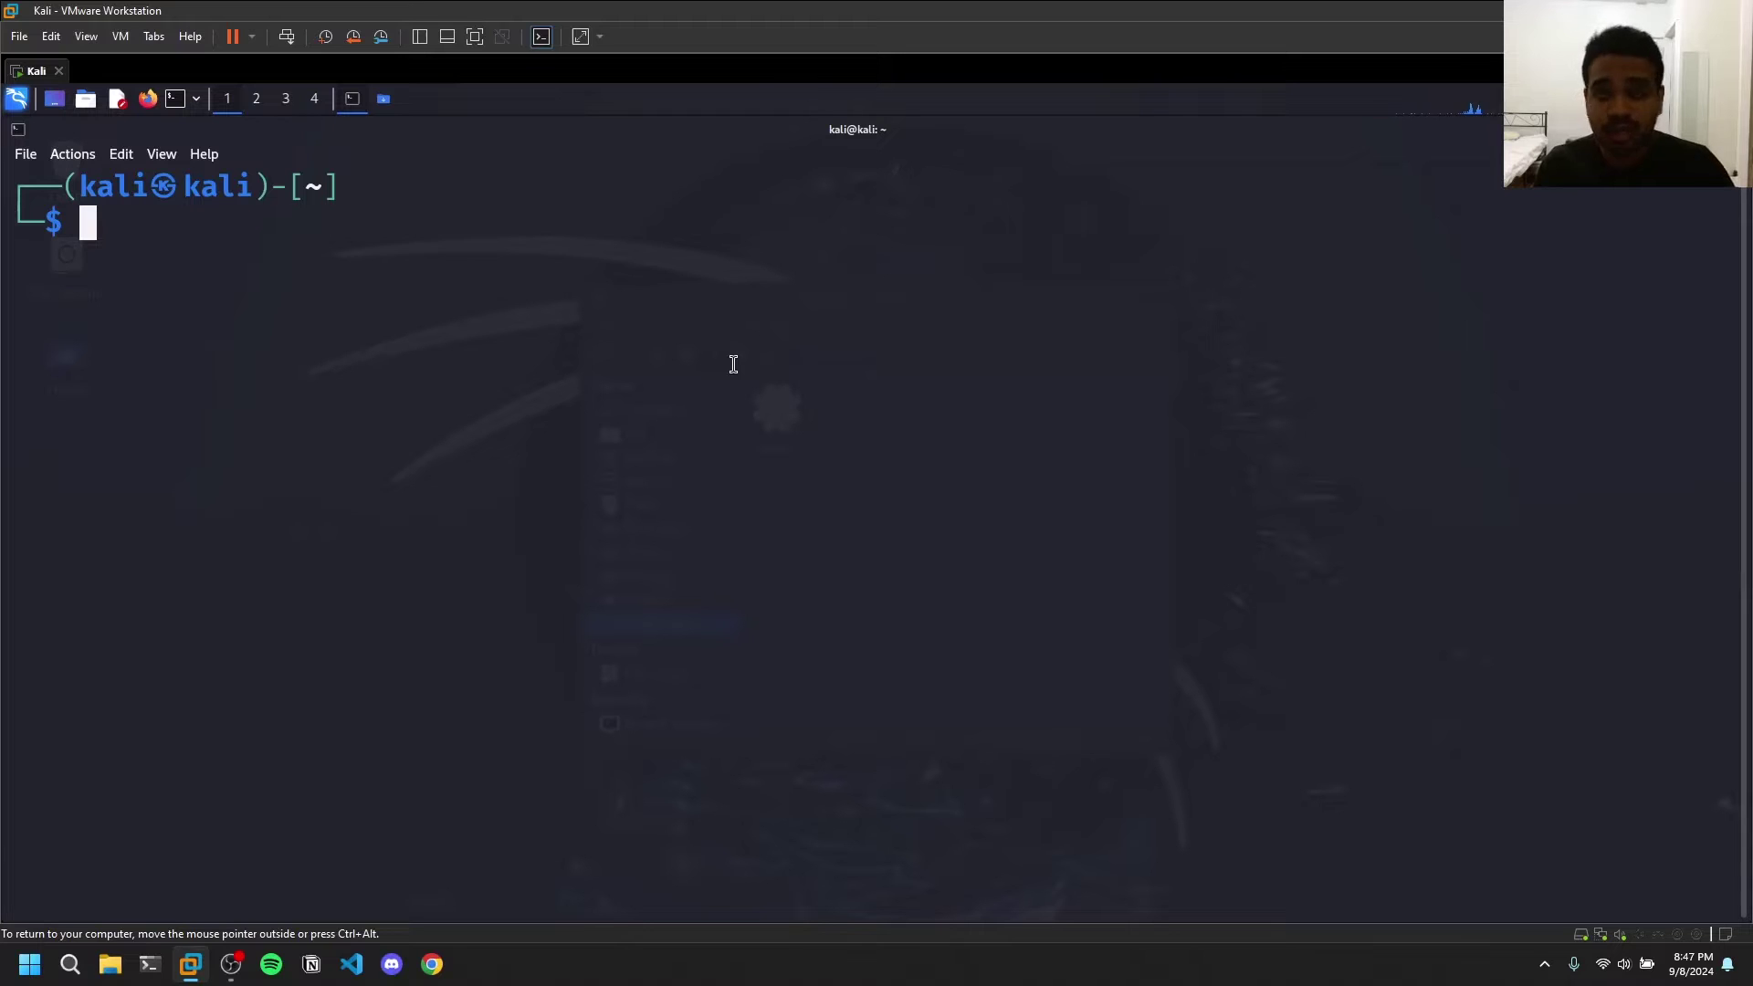
pyautogui.write('cd Downloads')
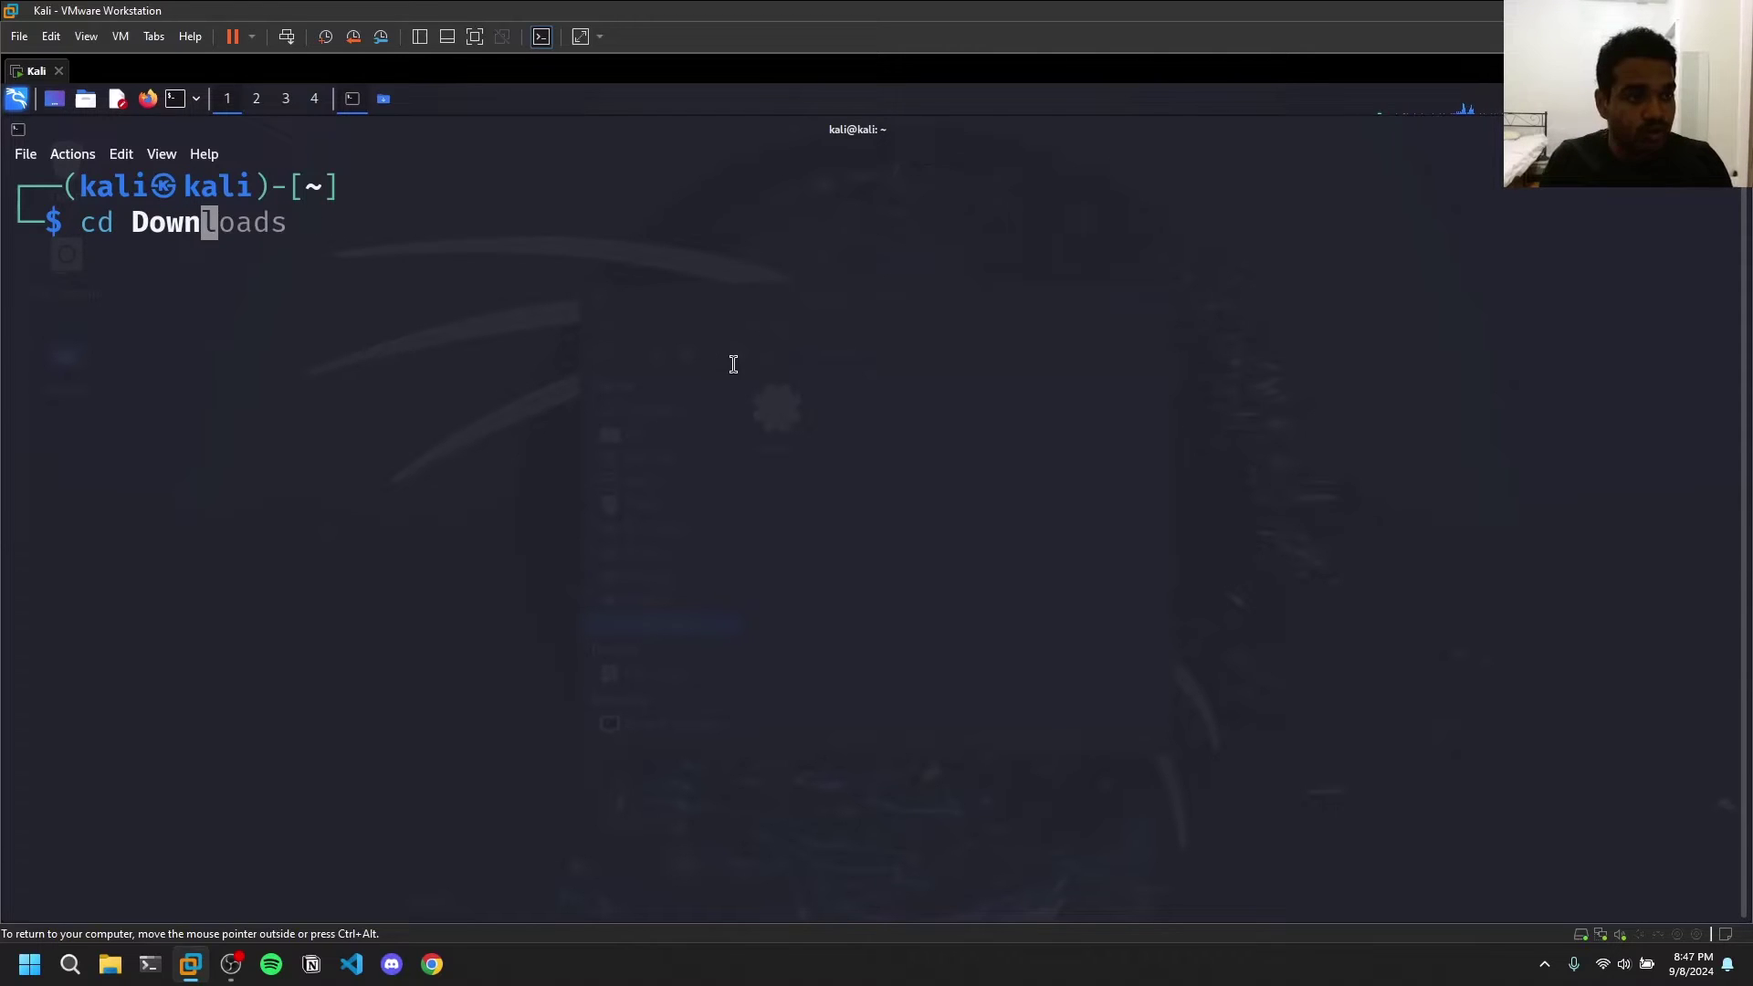
pyautogui.press('Return')
# Run 'file snake' and highlight that it is a 64-bit x86-64 ELF
pyautogui.hotkey('ctrl', 'l')
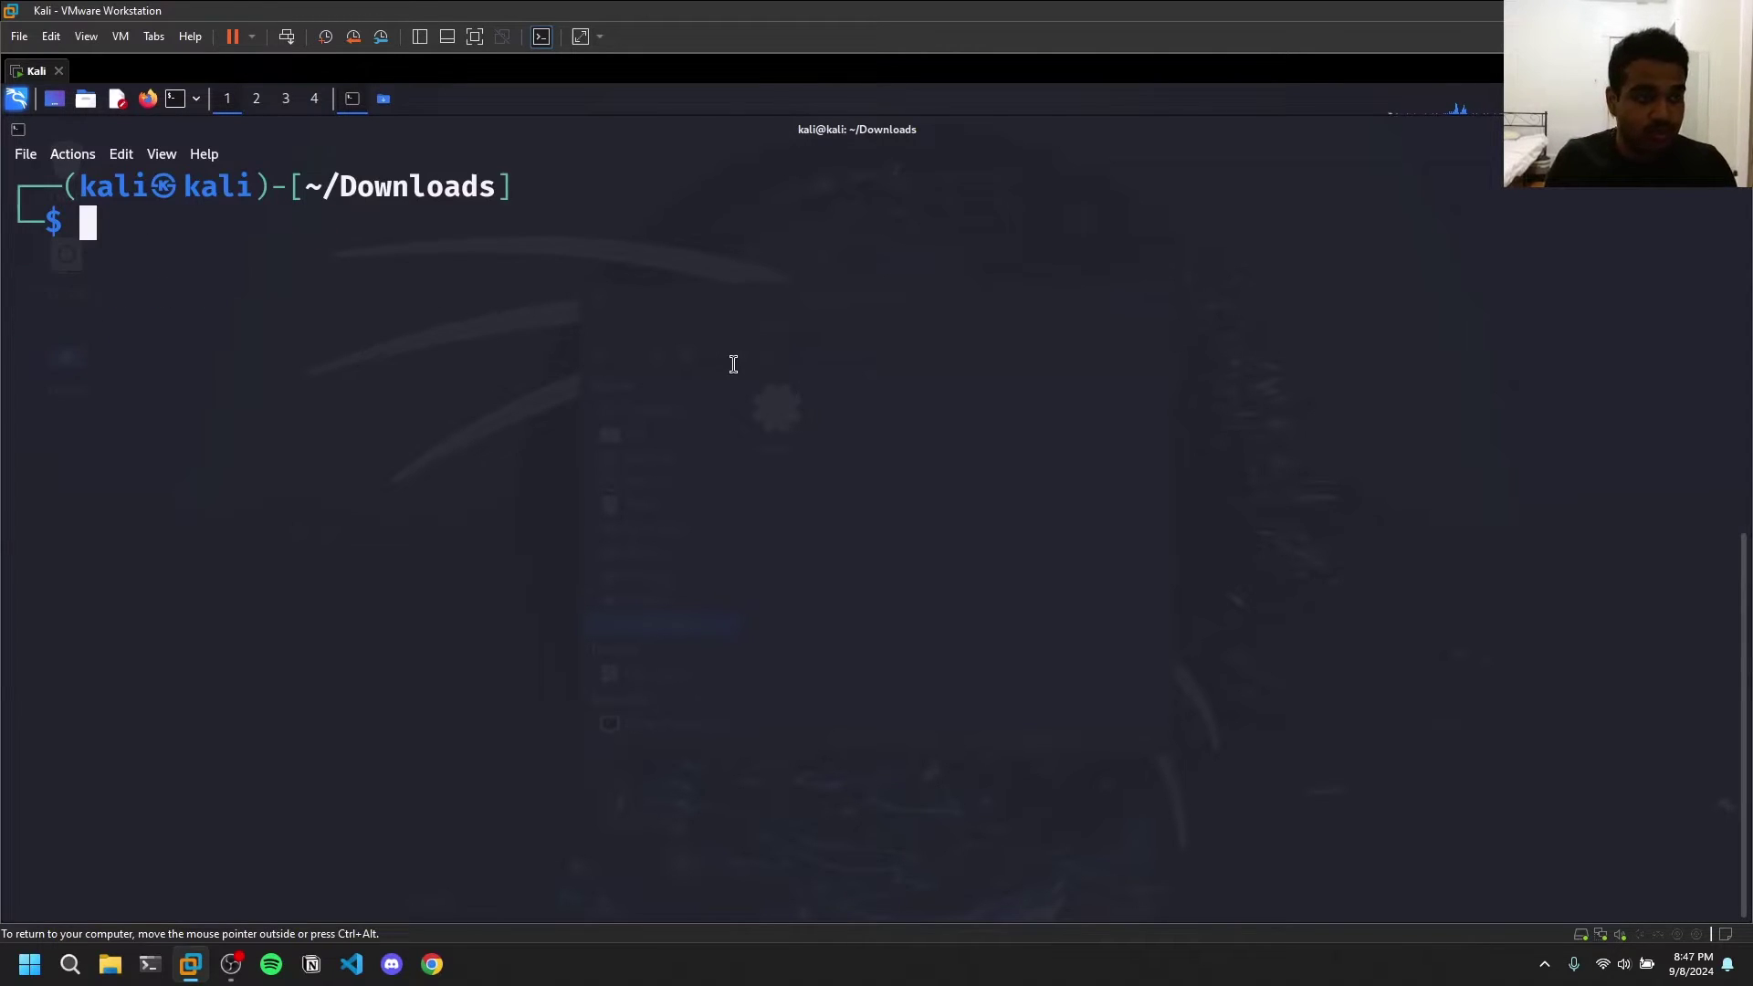
pyautogui.write('file snake')
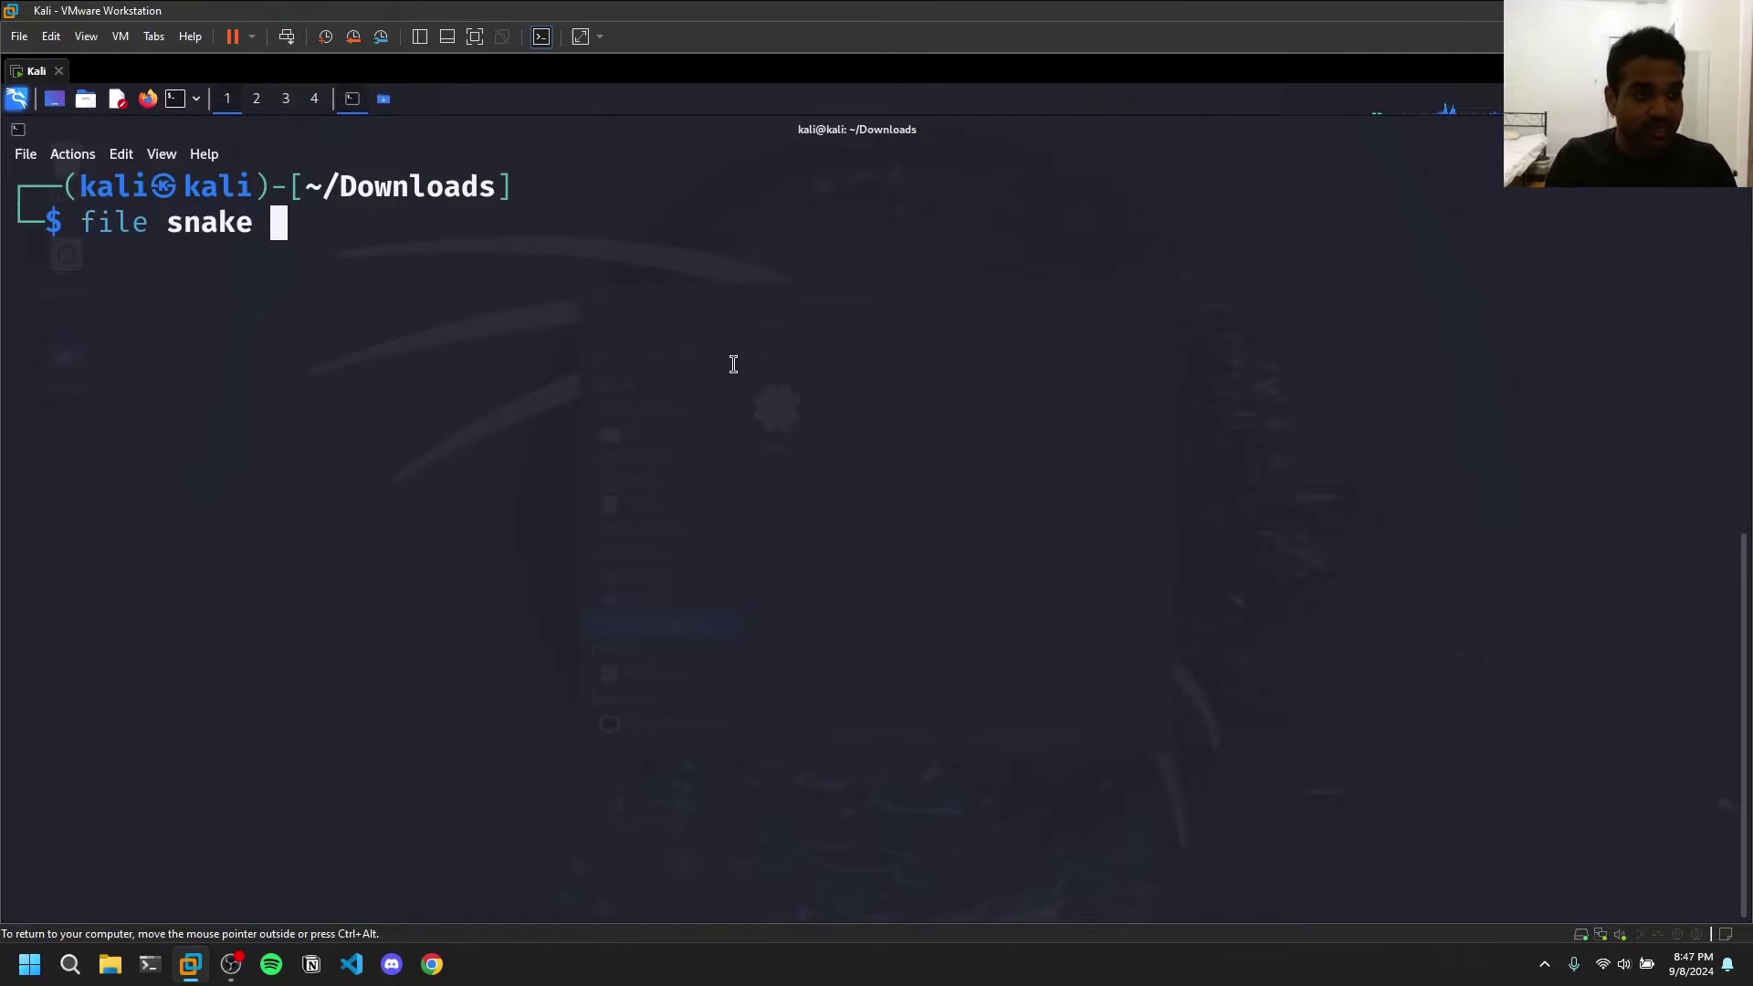
pyautogui.press('Return')
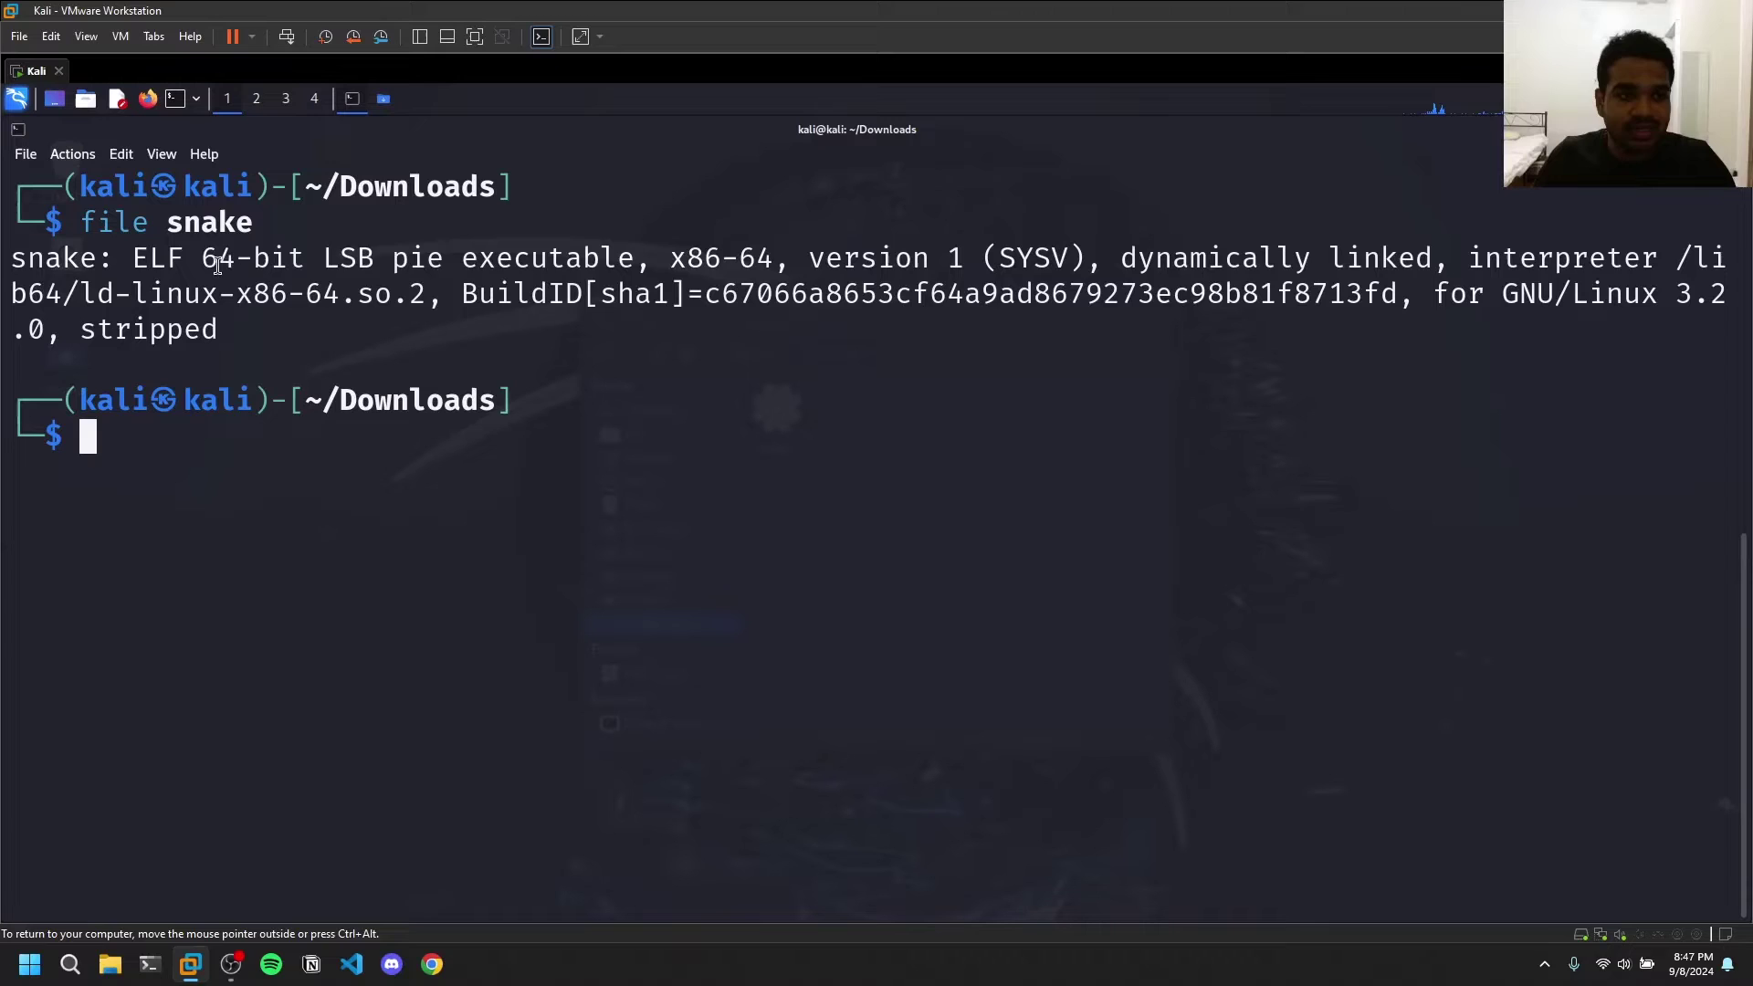
pyautogui.moveTo(219, 265); pyautogui.dragTo(305, 266)
pyautogui.moveTo(430, 269); pyautogui.dragTo(721, 265)
pyautogui.click(859, 275)
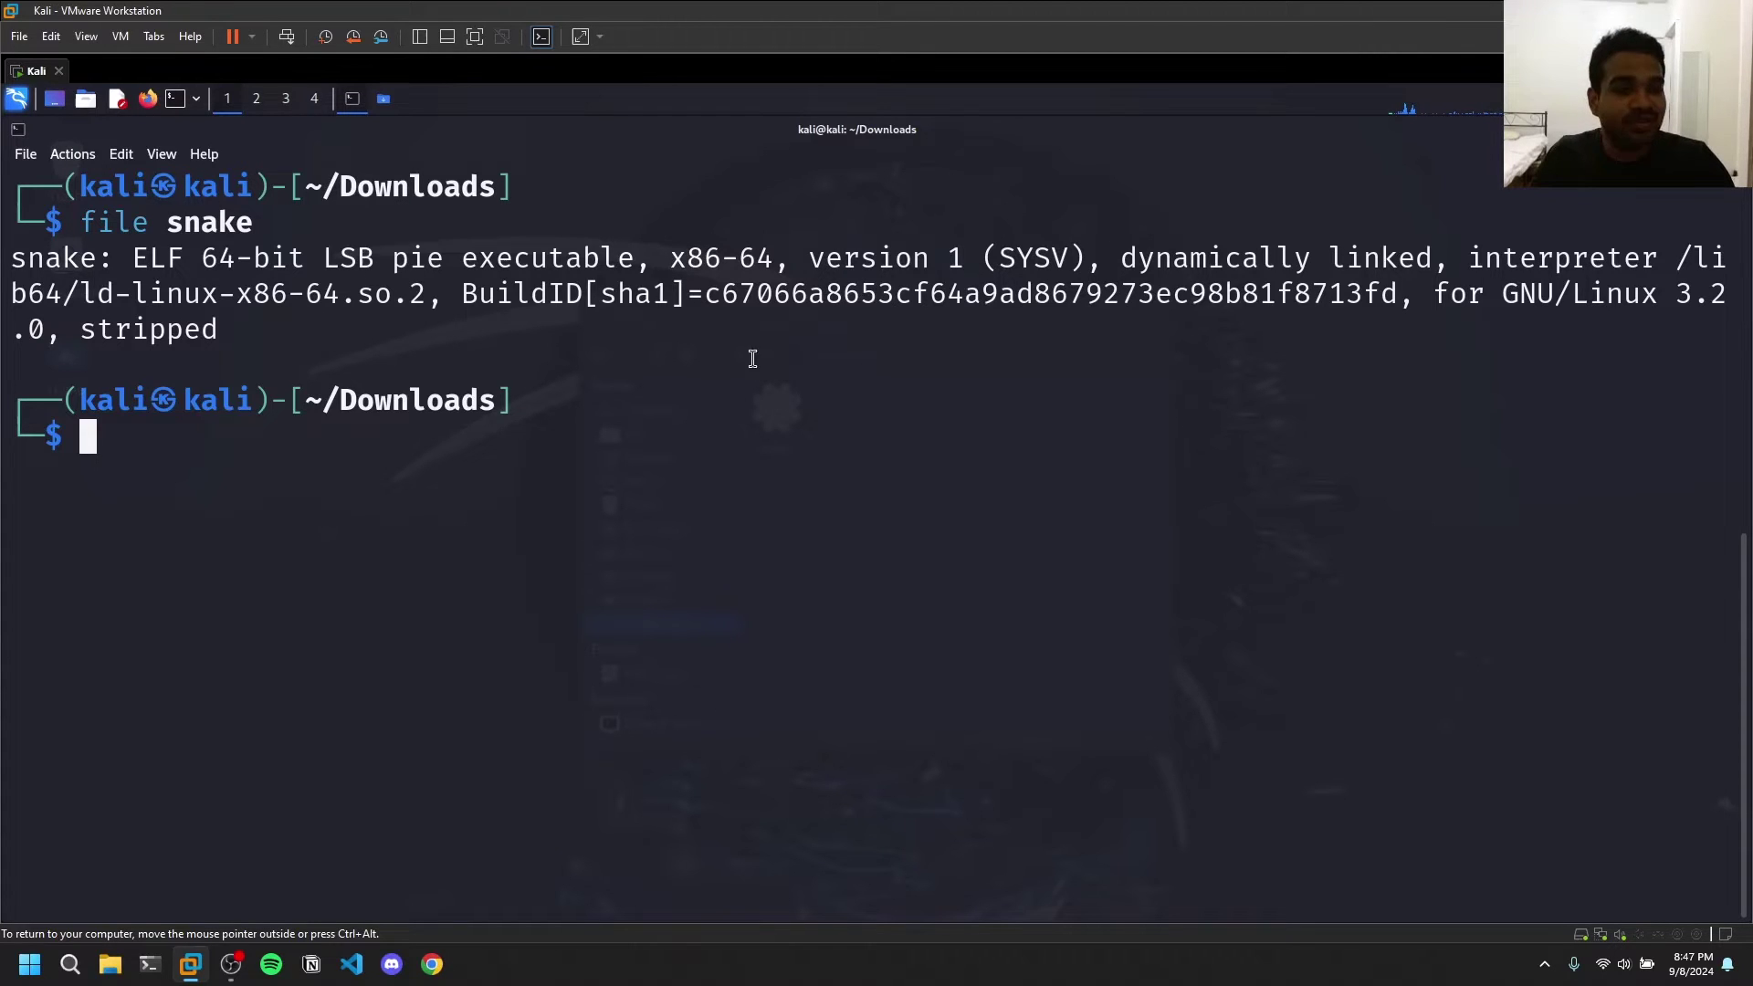
# Launch ./snake and steer it upward into the wall for Game Over at score 0
pyautogui.hotkey('ctrl', 'l')
pyautogui.write('./sn')
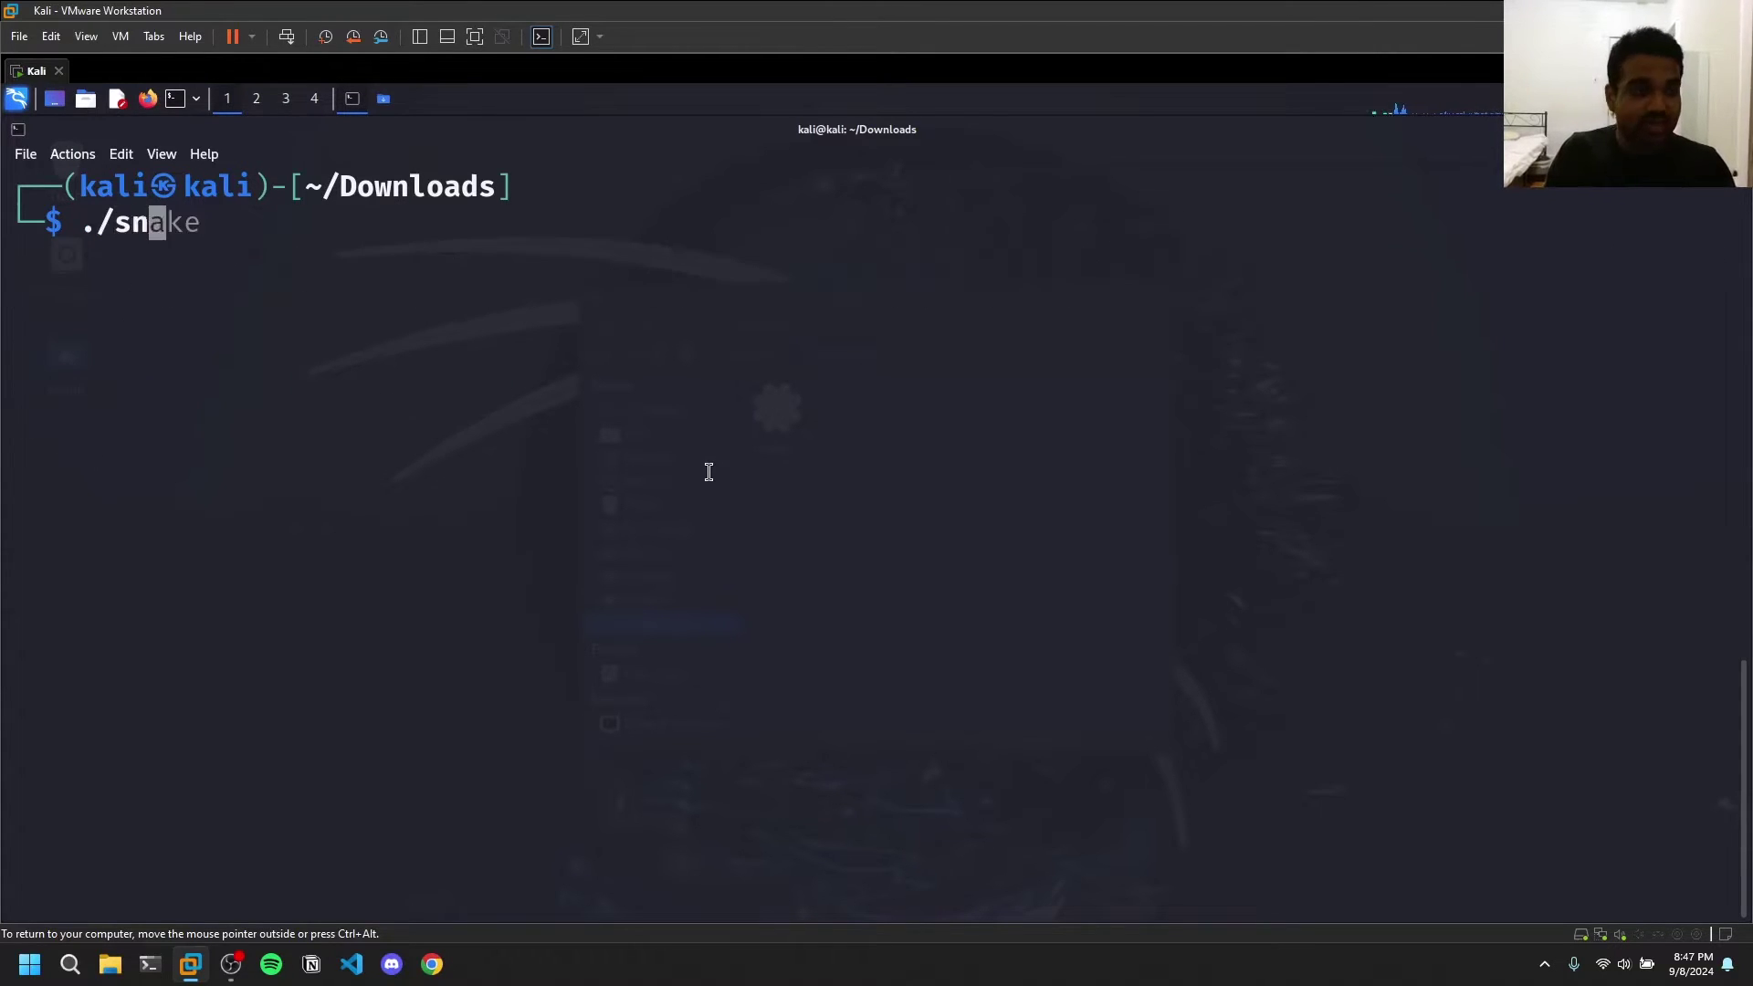
pyautogui.press('Tab')
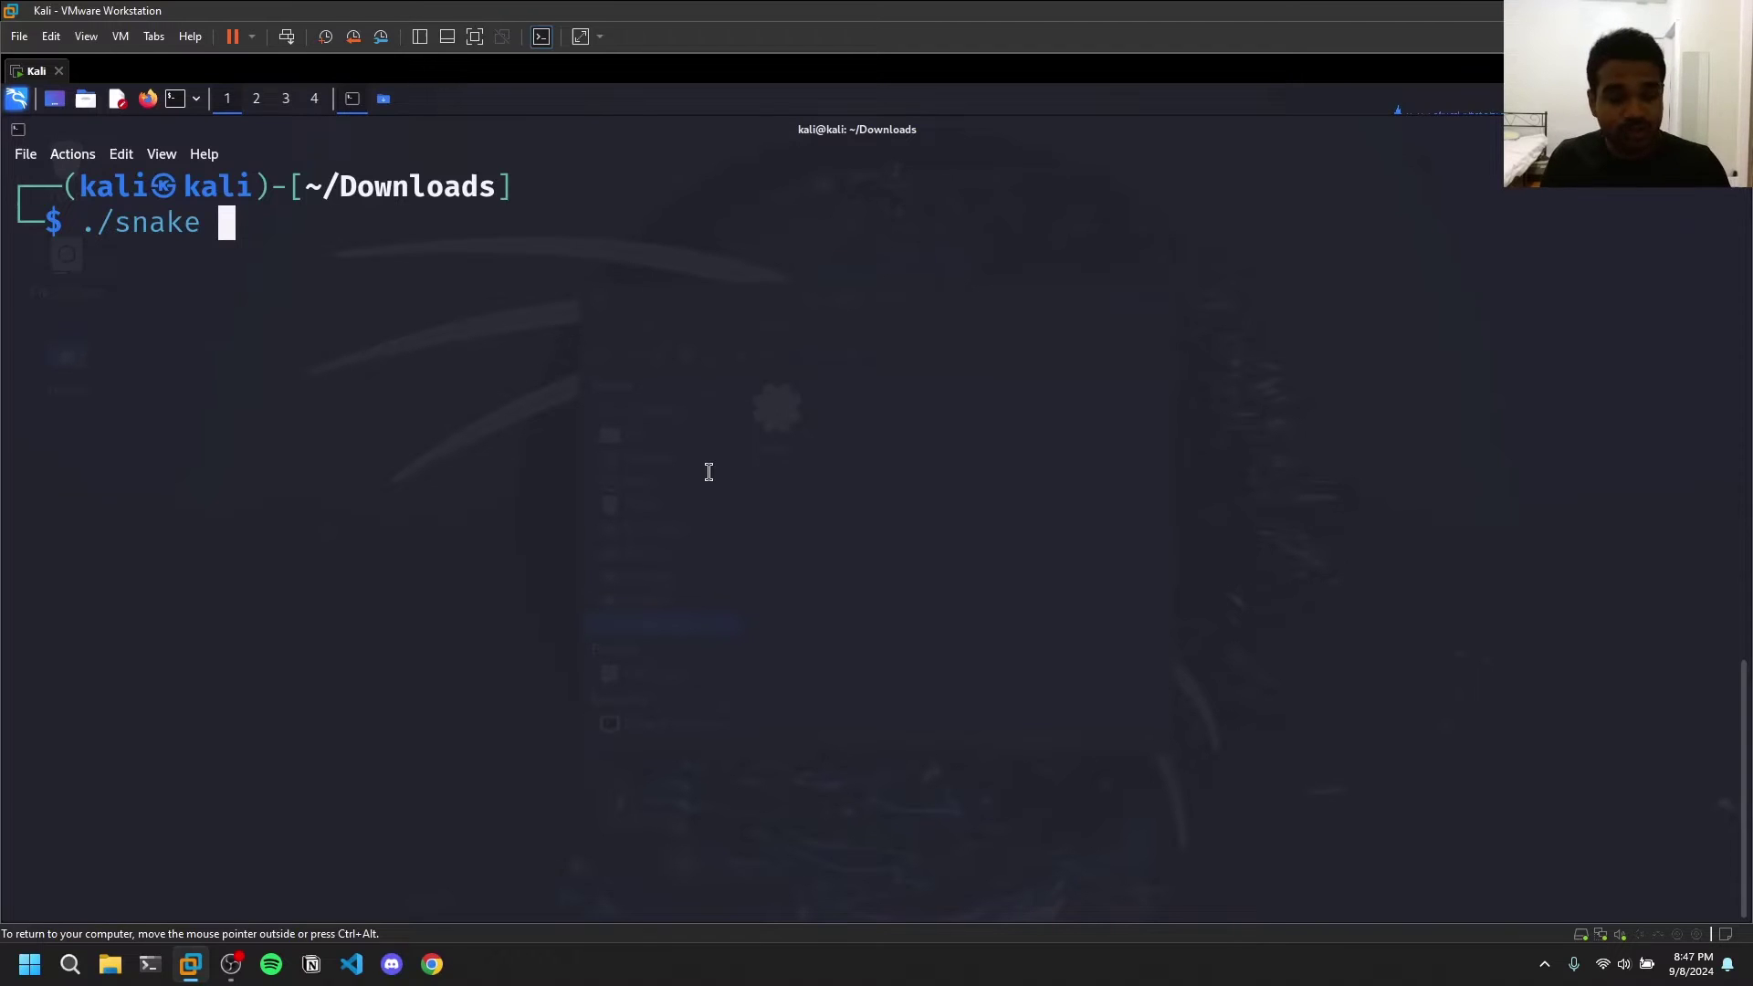
pyautogui.press('Return')
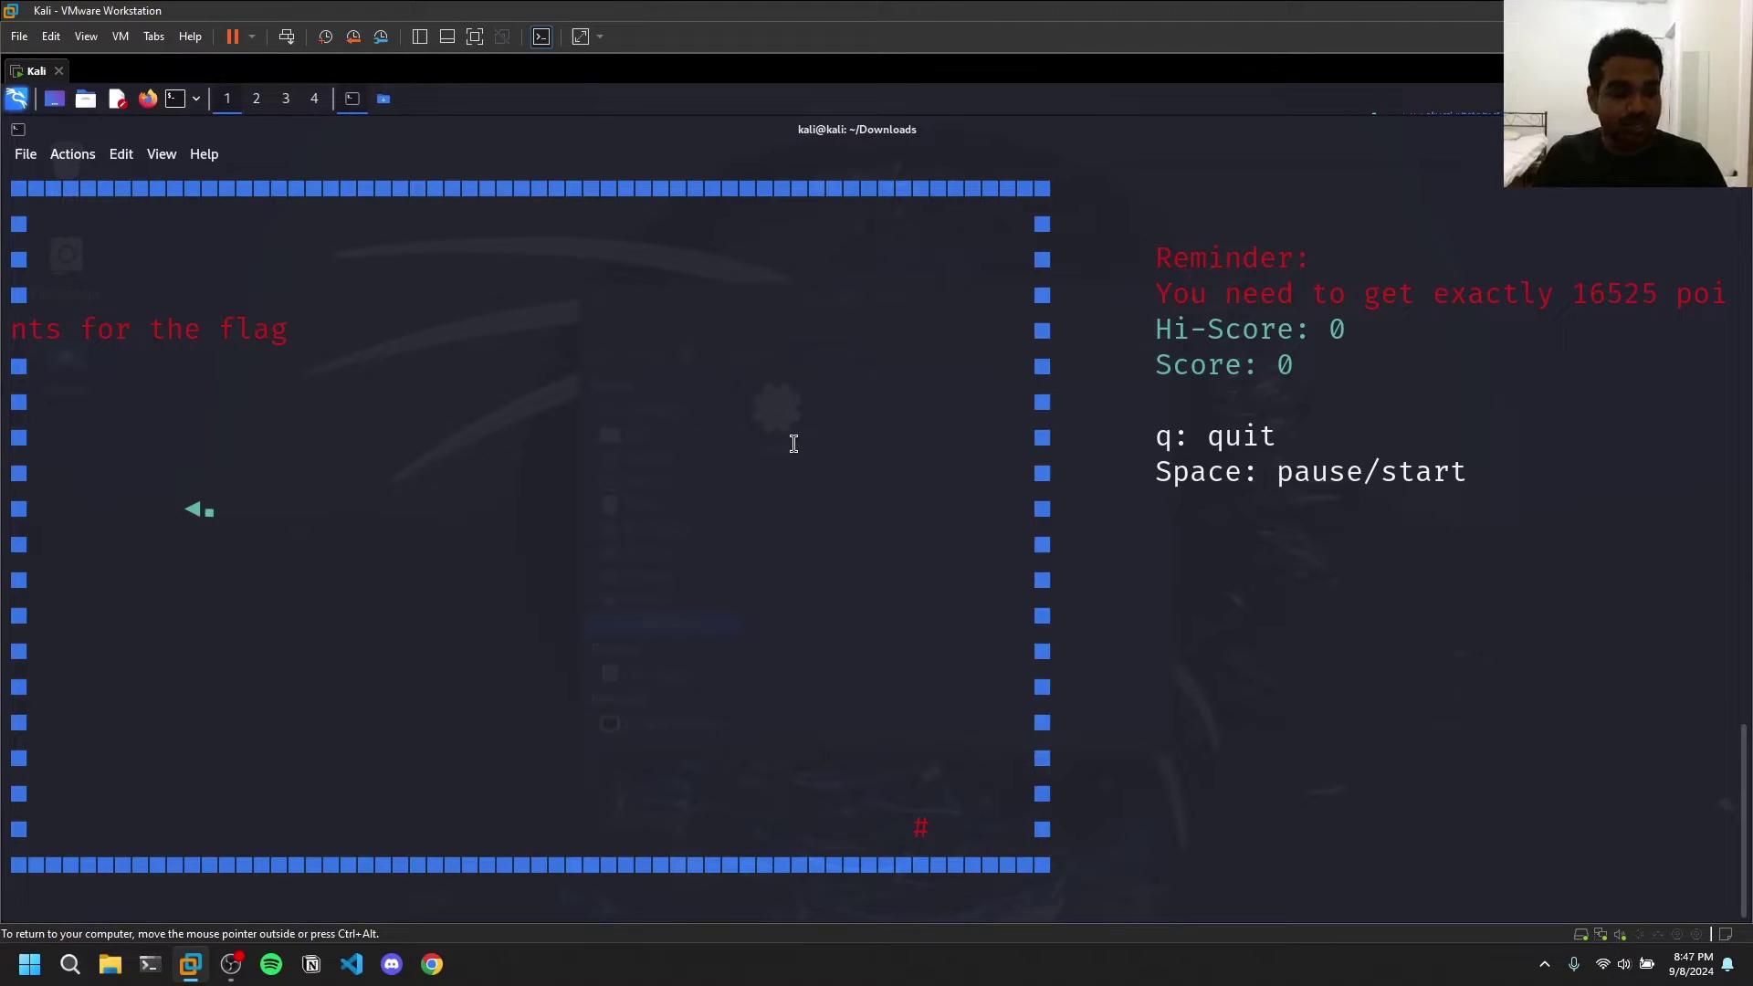
pyautogui.press('Up')
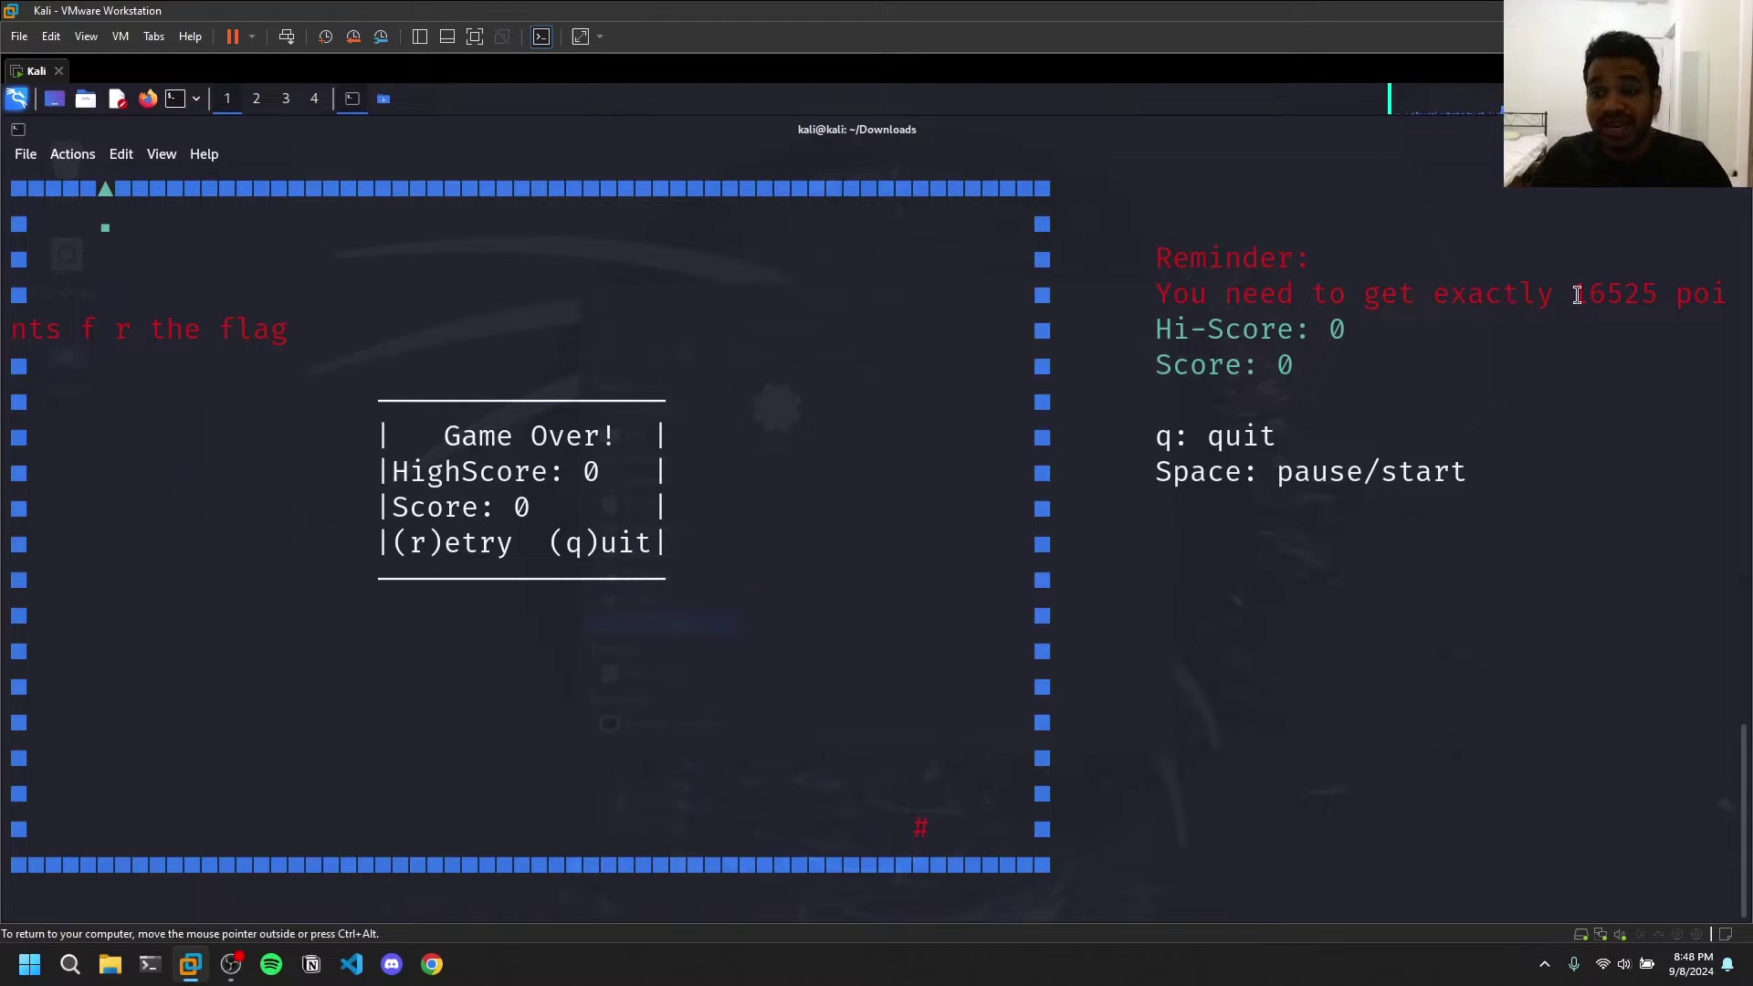
# Highlight the required flag score 16525 and the red # food cell
pyautogui.moveTo(1572, 296); pyautogui.dragTo(1657, 311)
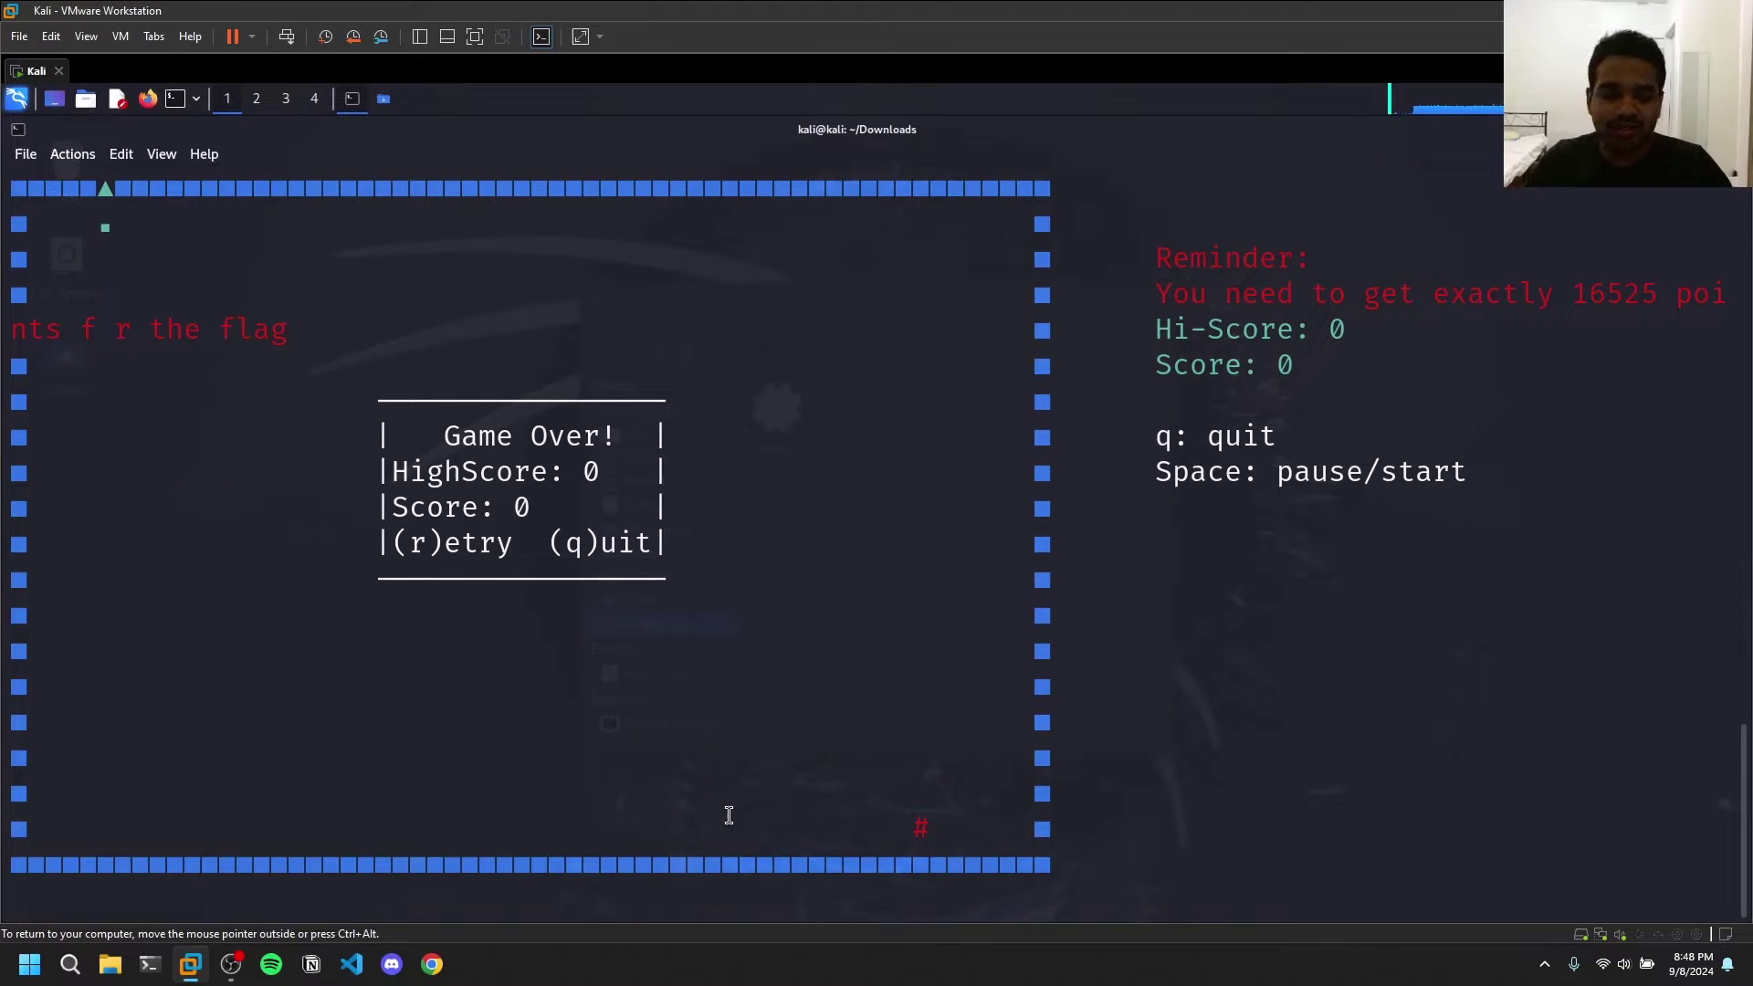
pyautogui.doubleClick(924, 829)
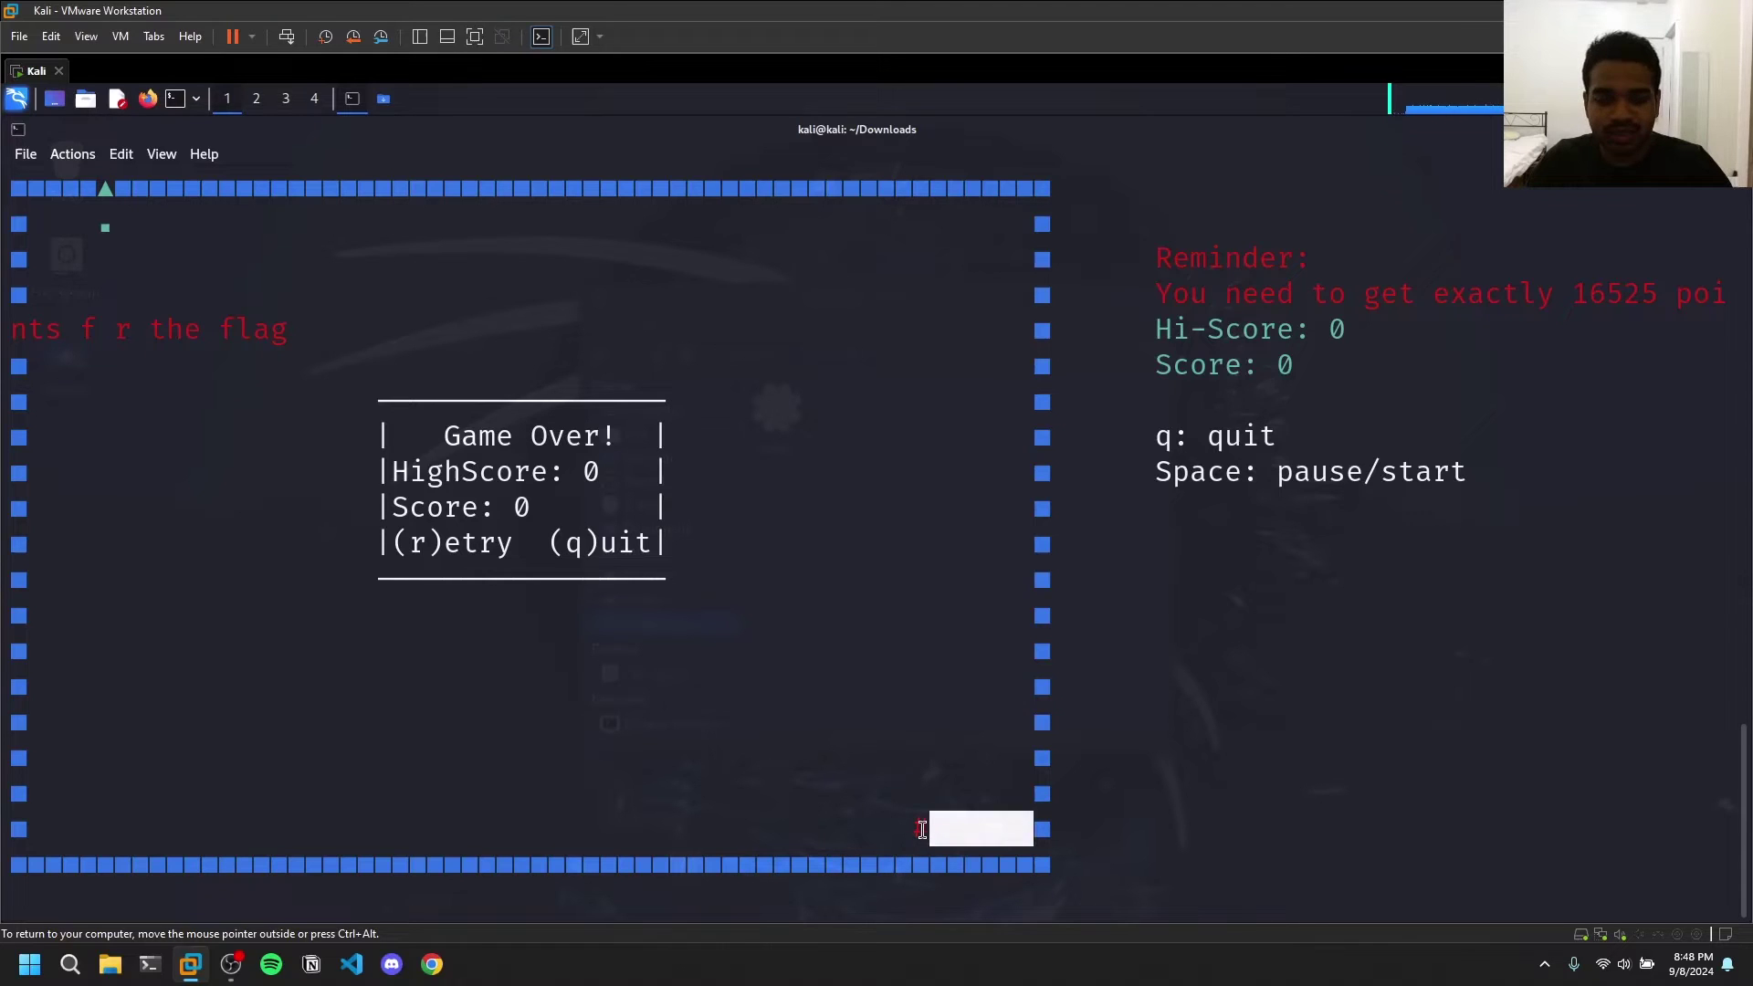
pyautogui.click(922, 829)
pyautogui.moveTo(915, 829); pyautogui.dragTo(926, 827)
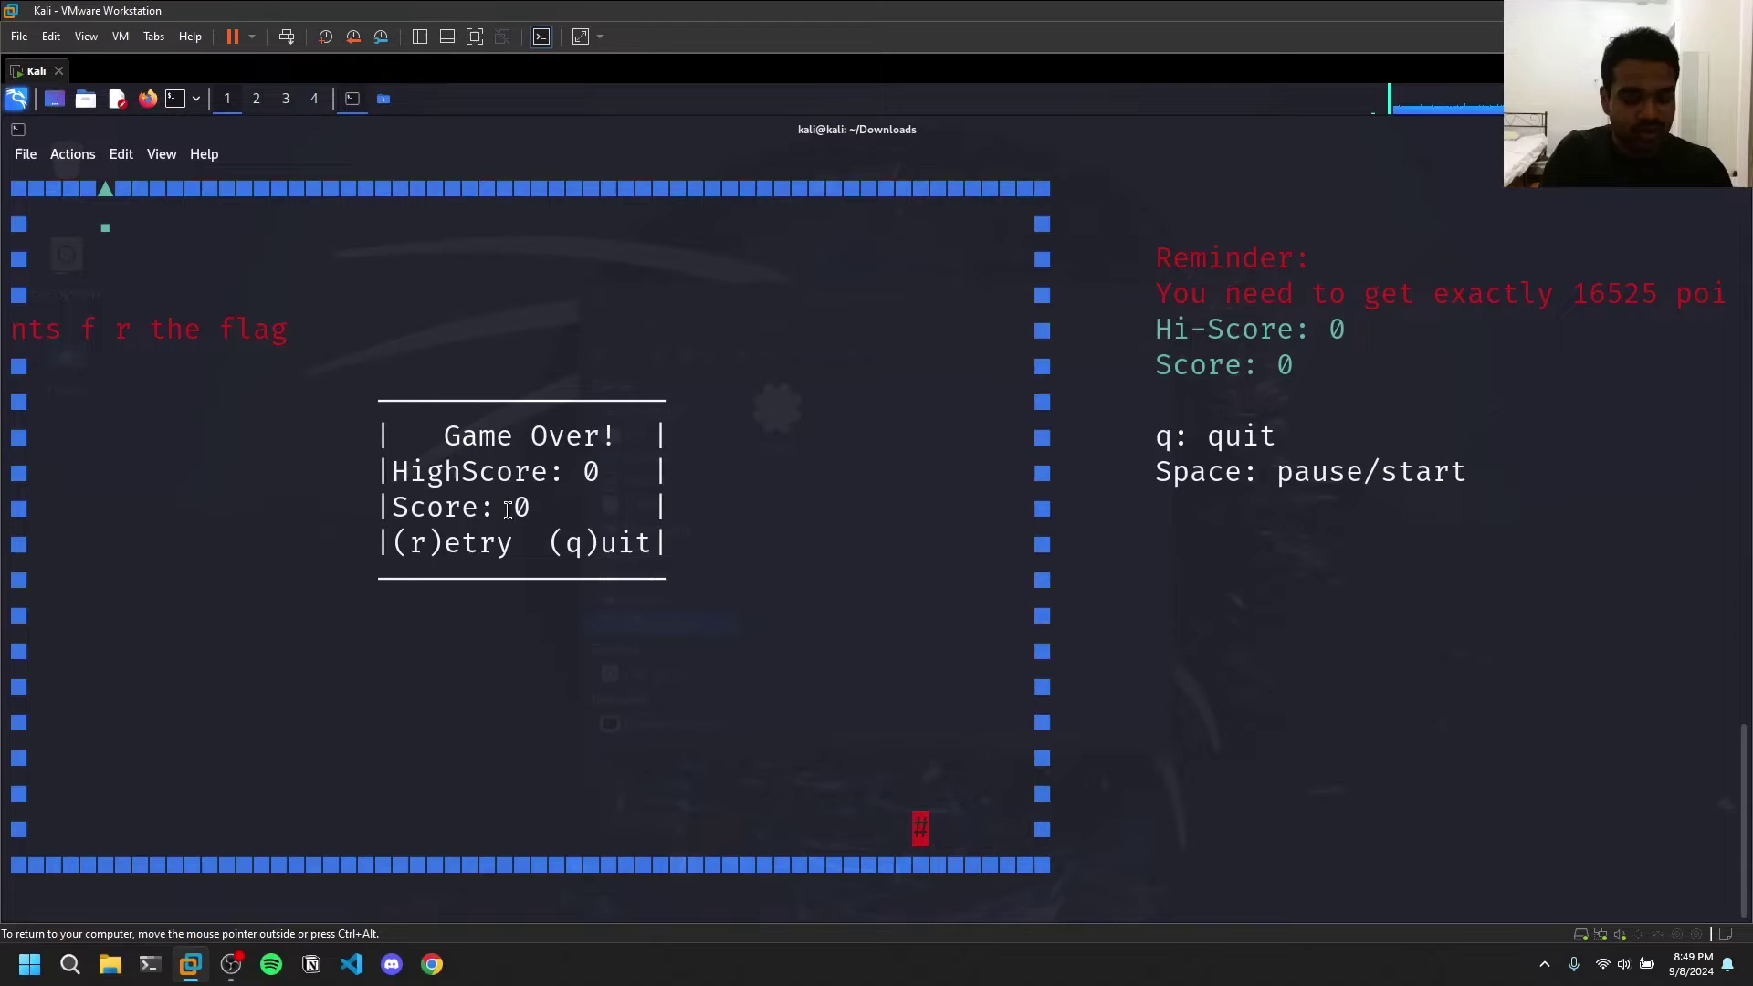
# In a new enlarged terminal tab, run 'sudo apt install gameconqueror' and authenticate with the password
pyautogui.hotkey('ctrl', 'shift', 't')
pyautogui.hotkey('ctrl', '+')
pyautogui.hotkey('ctrl', '+')
pyautogui.hotkey('ctrl', '+')
pyautogui.hotkey('ctrl', '+')
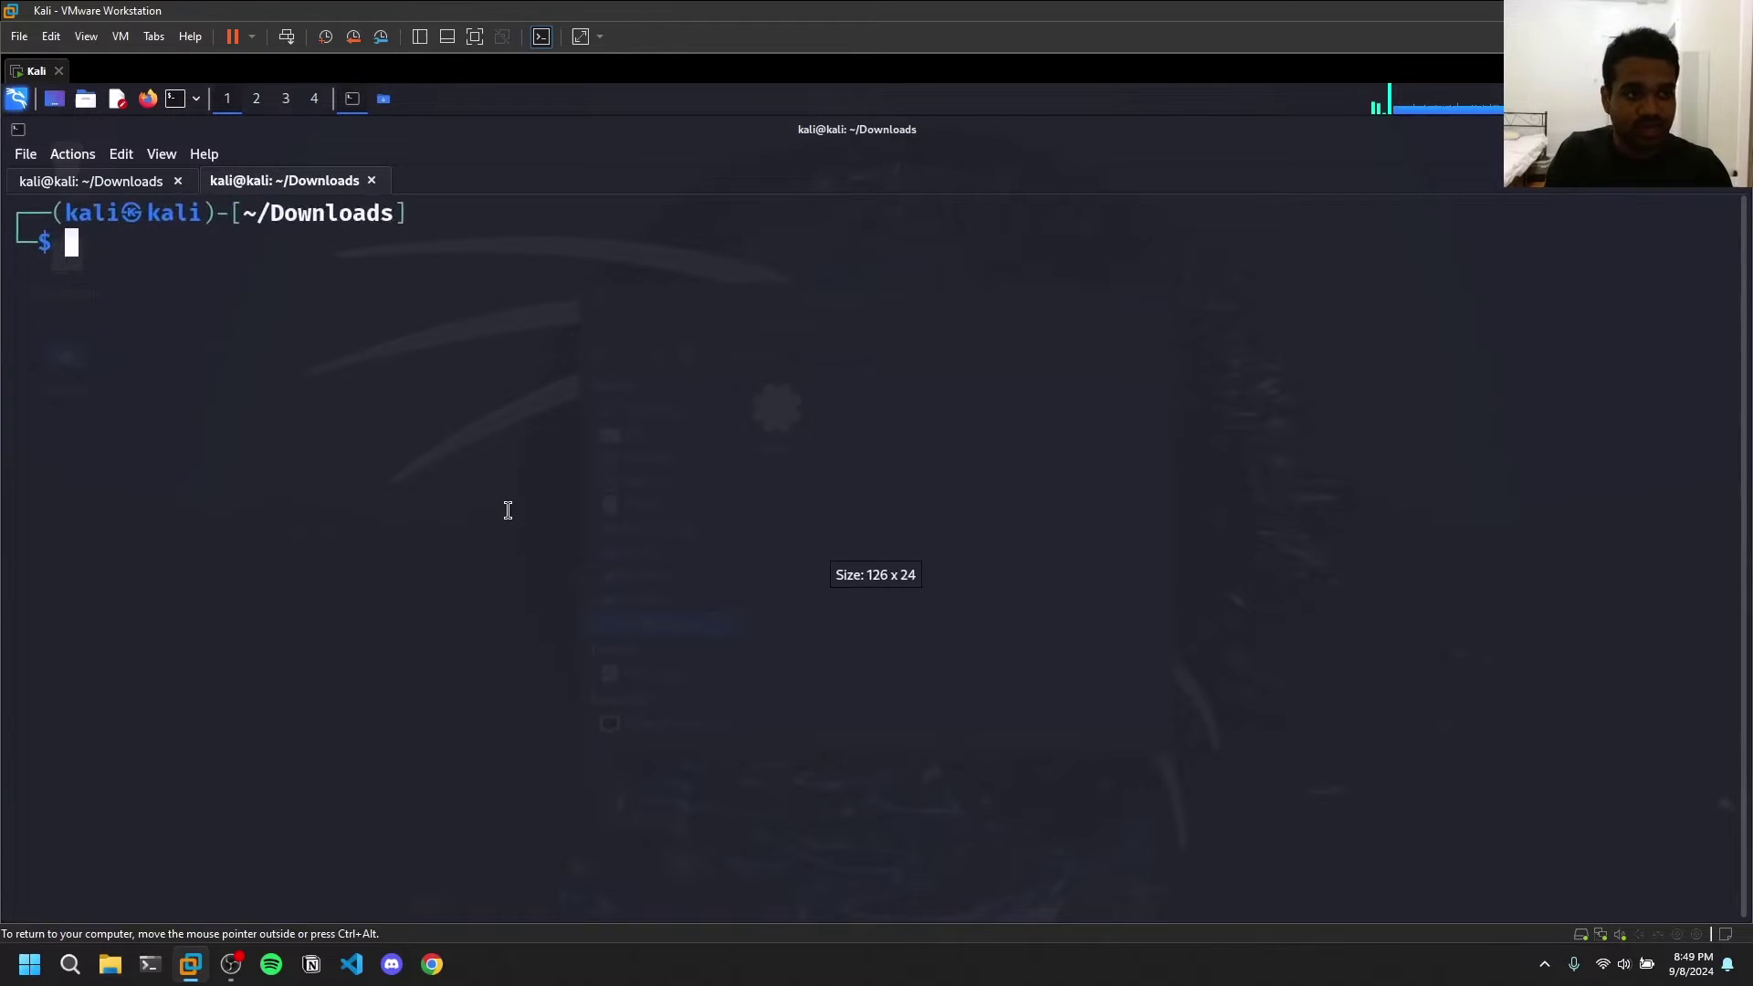
pyautogui.write('suod a')
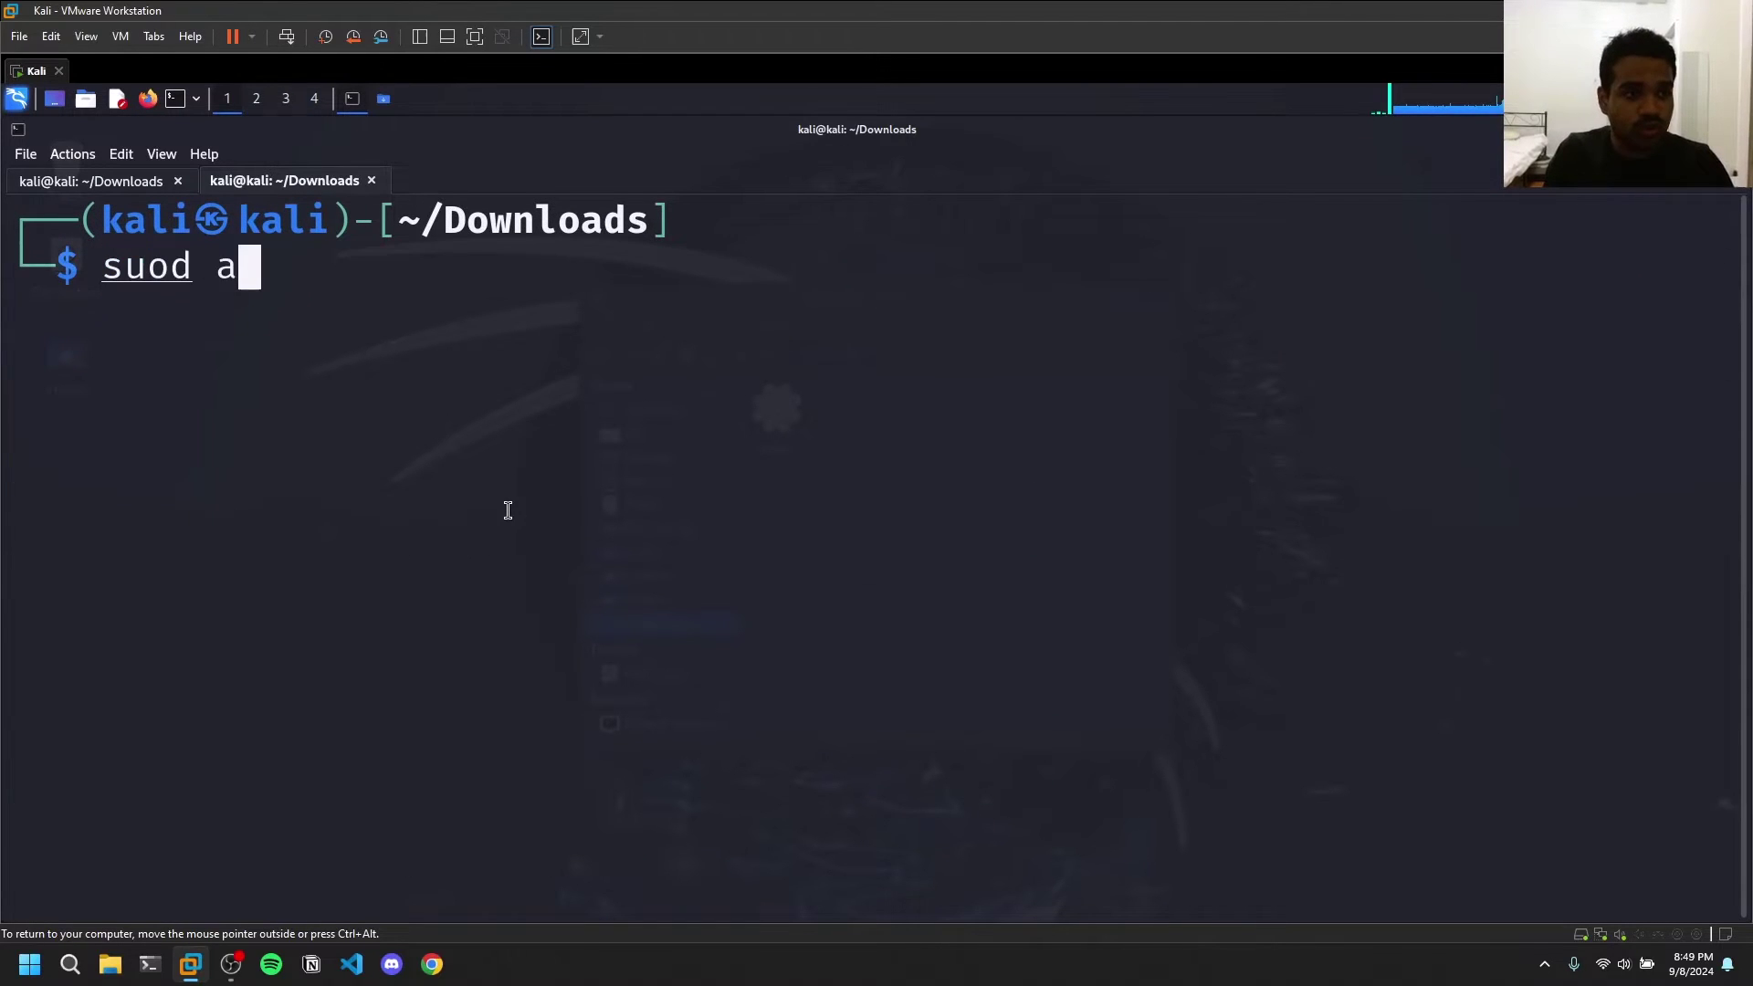
pyautogui.press('BackSpace')
pyautogui.press('BackSpace')
pyautogui.press('BackSpace')
pyautogui.press('BackSpace')
pyautogui.press('Right')
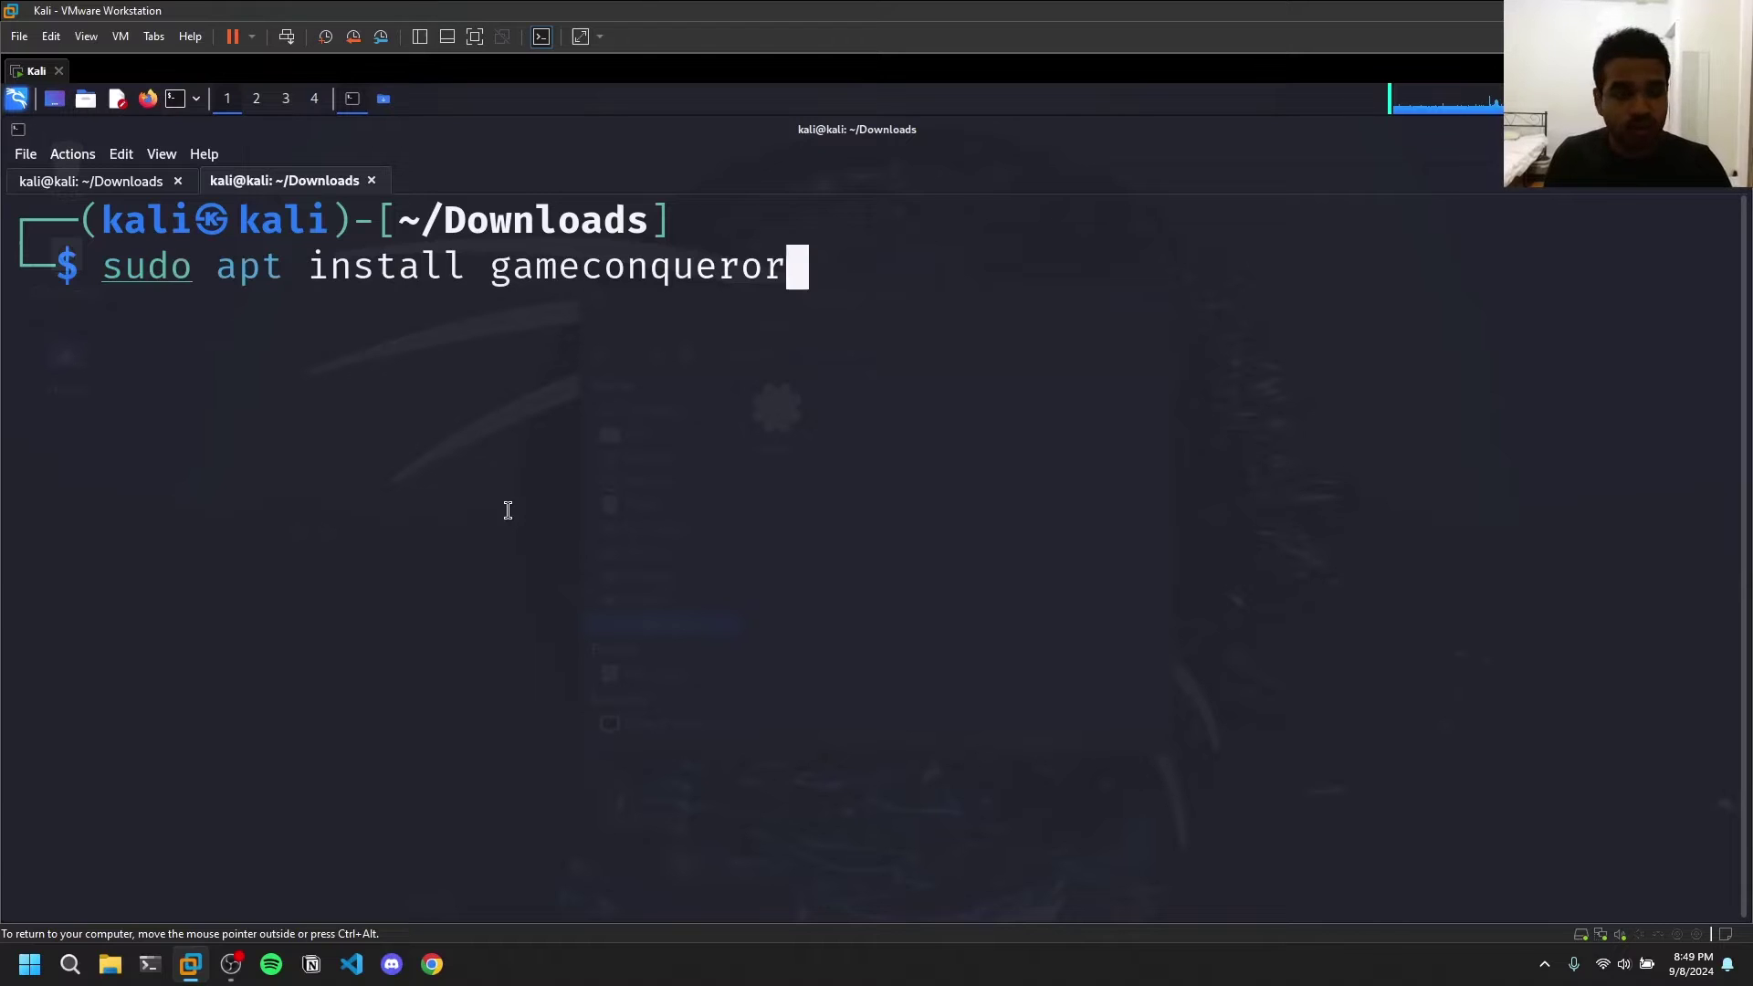
pyautogui.press('Return')
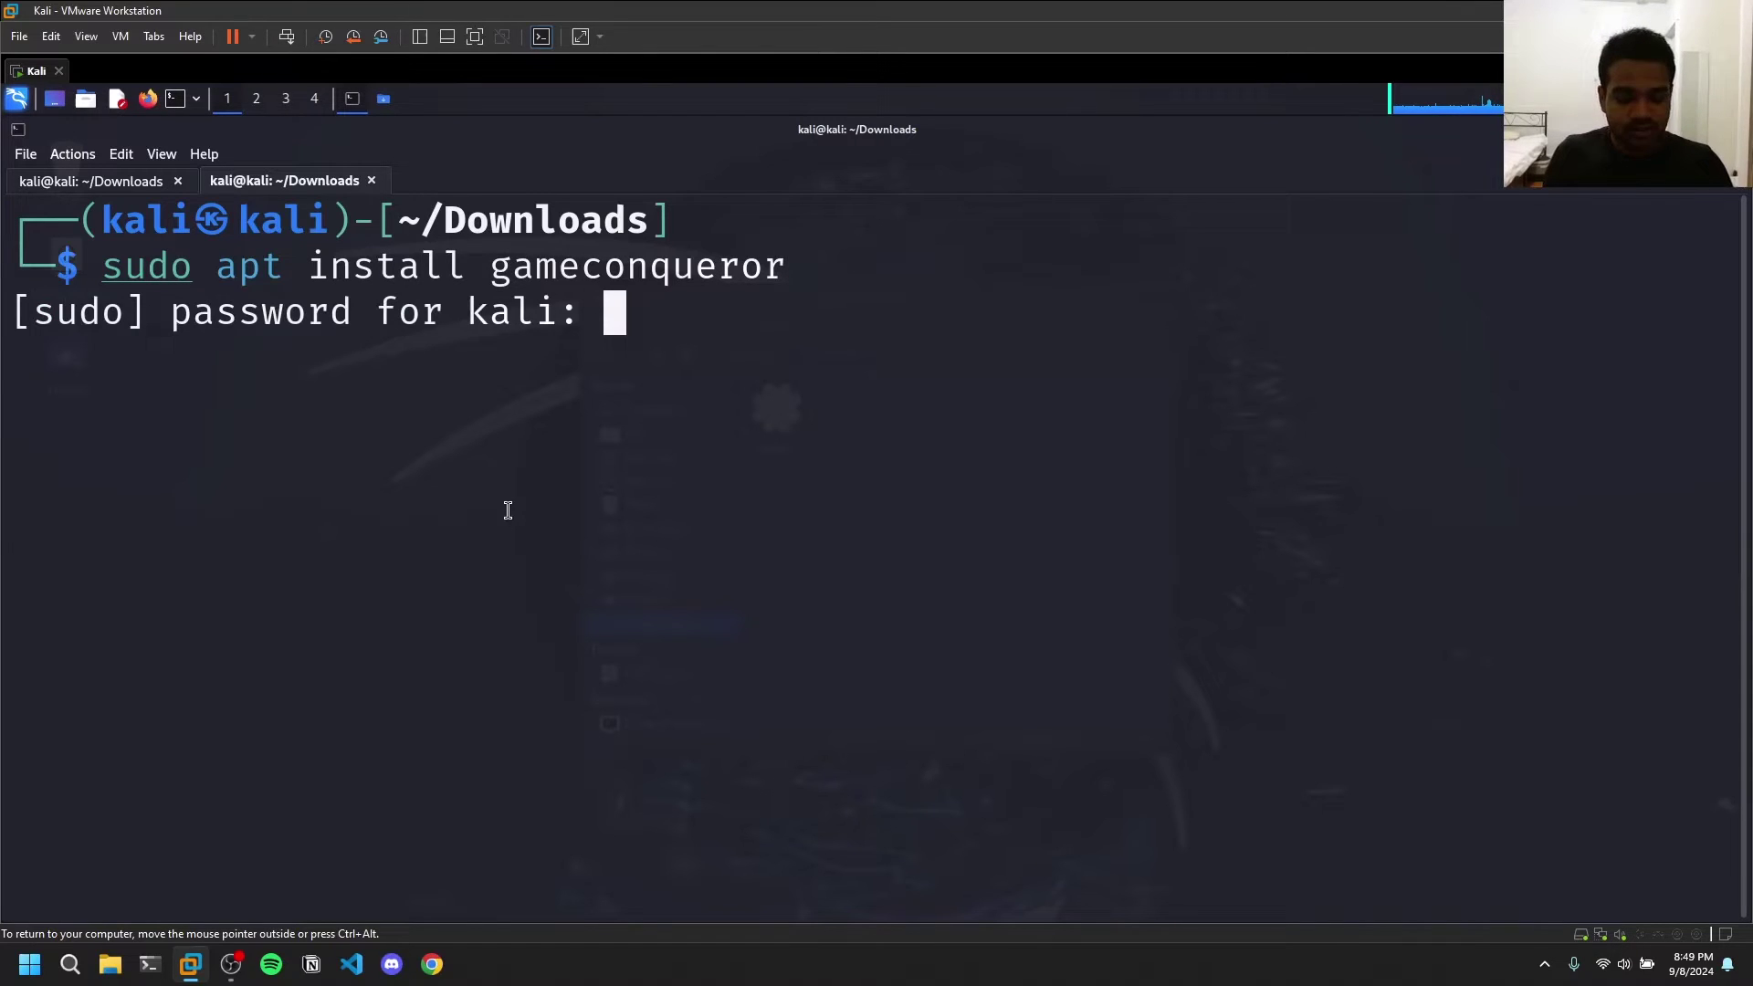
pyautogui.press('Return')
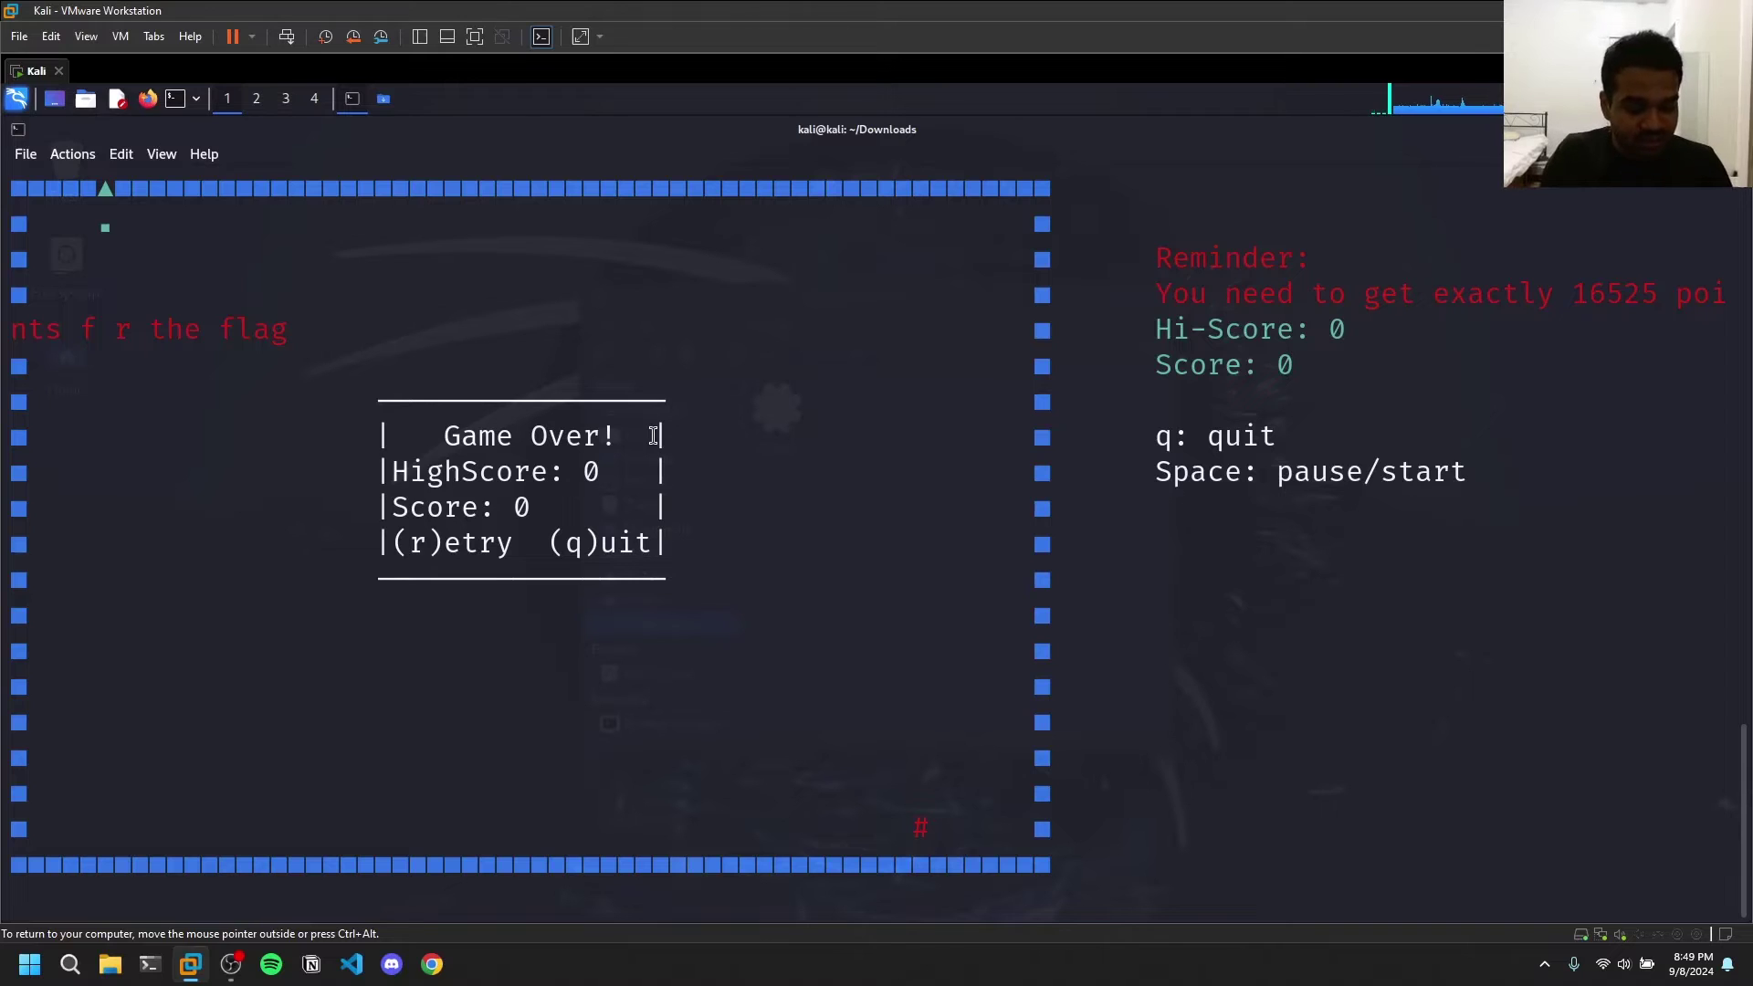
pyautogui.press('super')
pyautogui.write('c')
pyautogui.press('BackSpace')
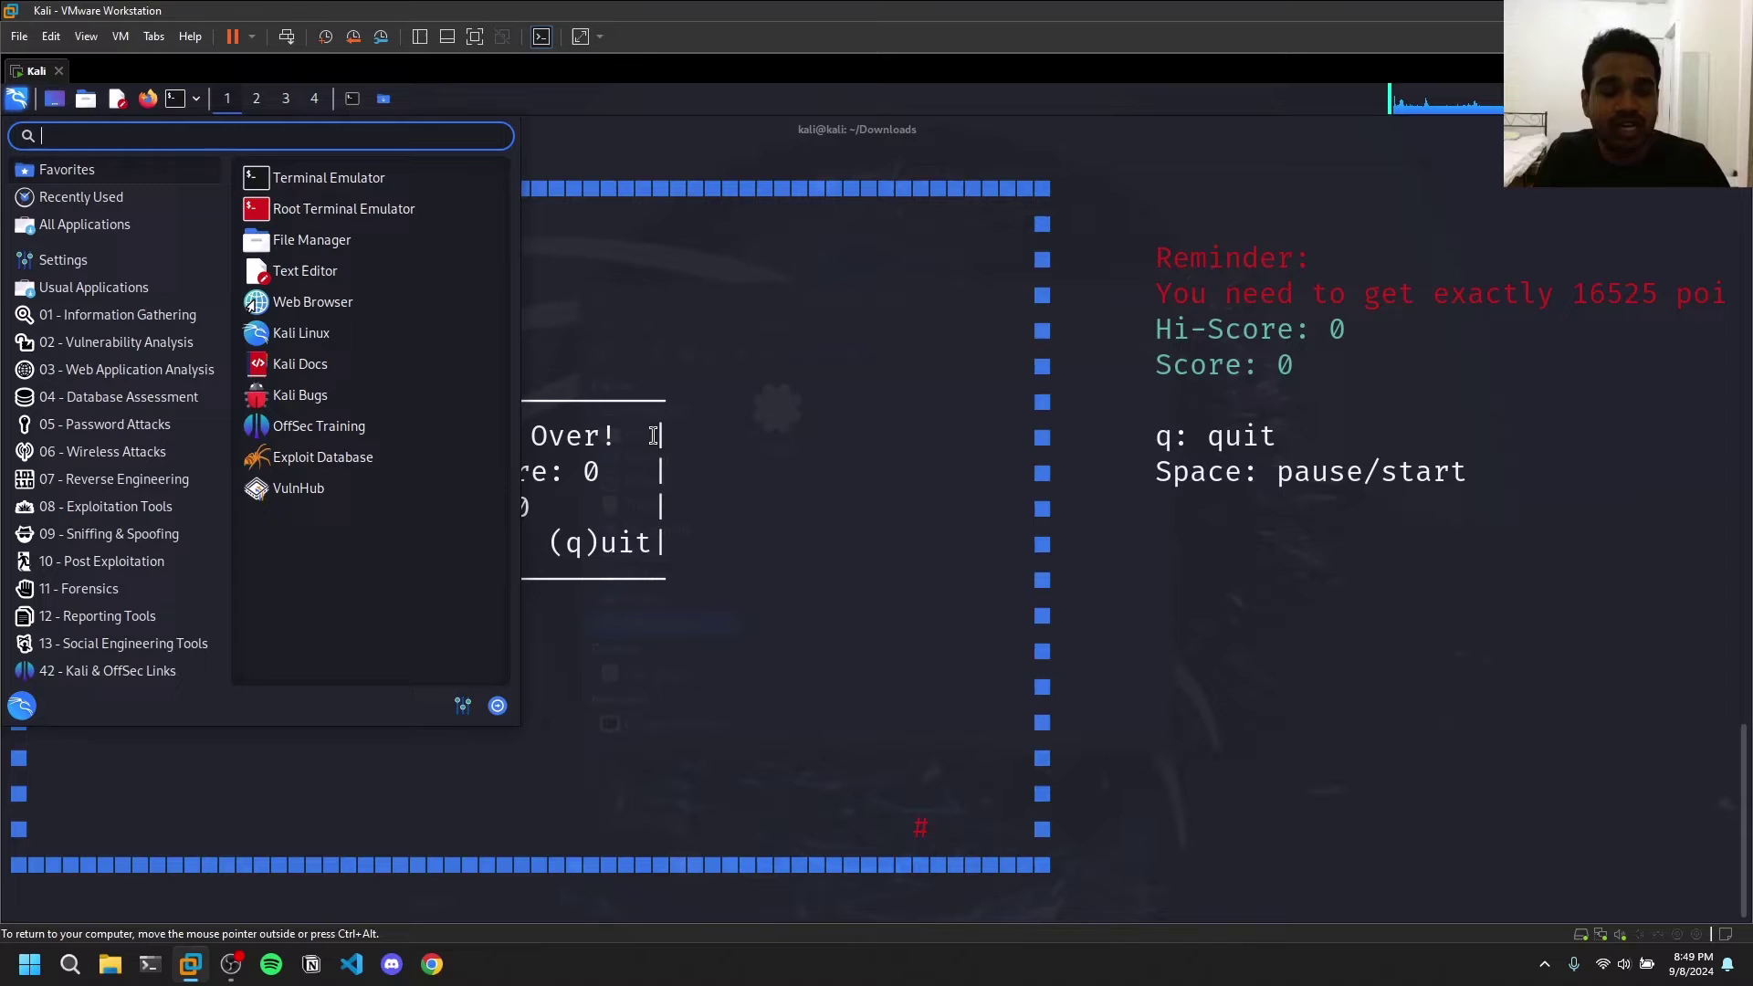
pyautogui.click(654, 436)
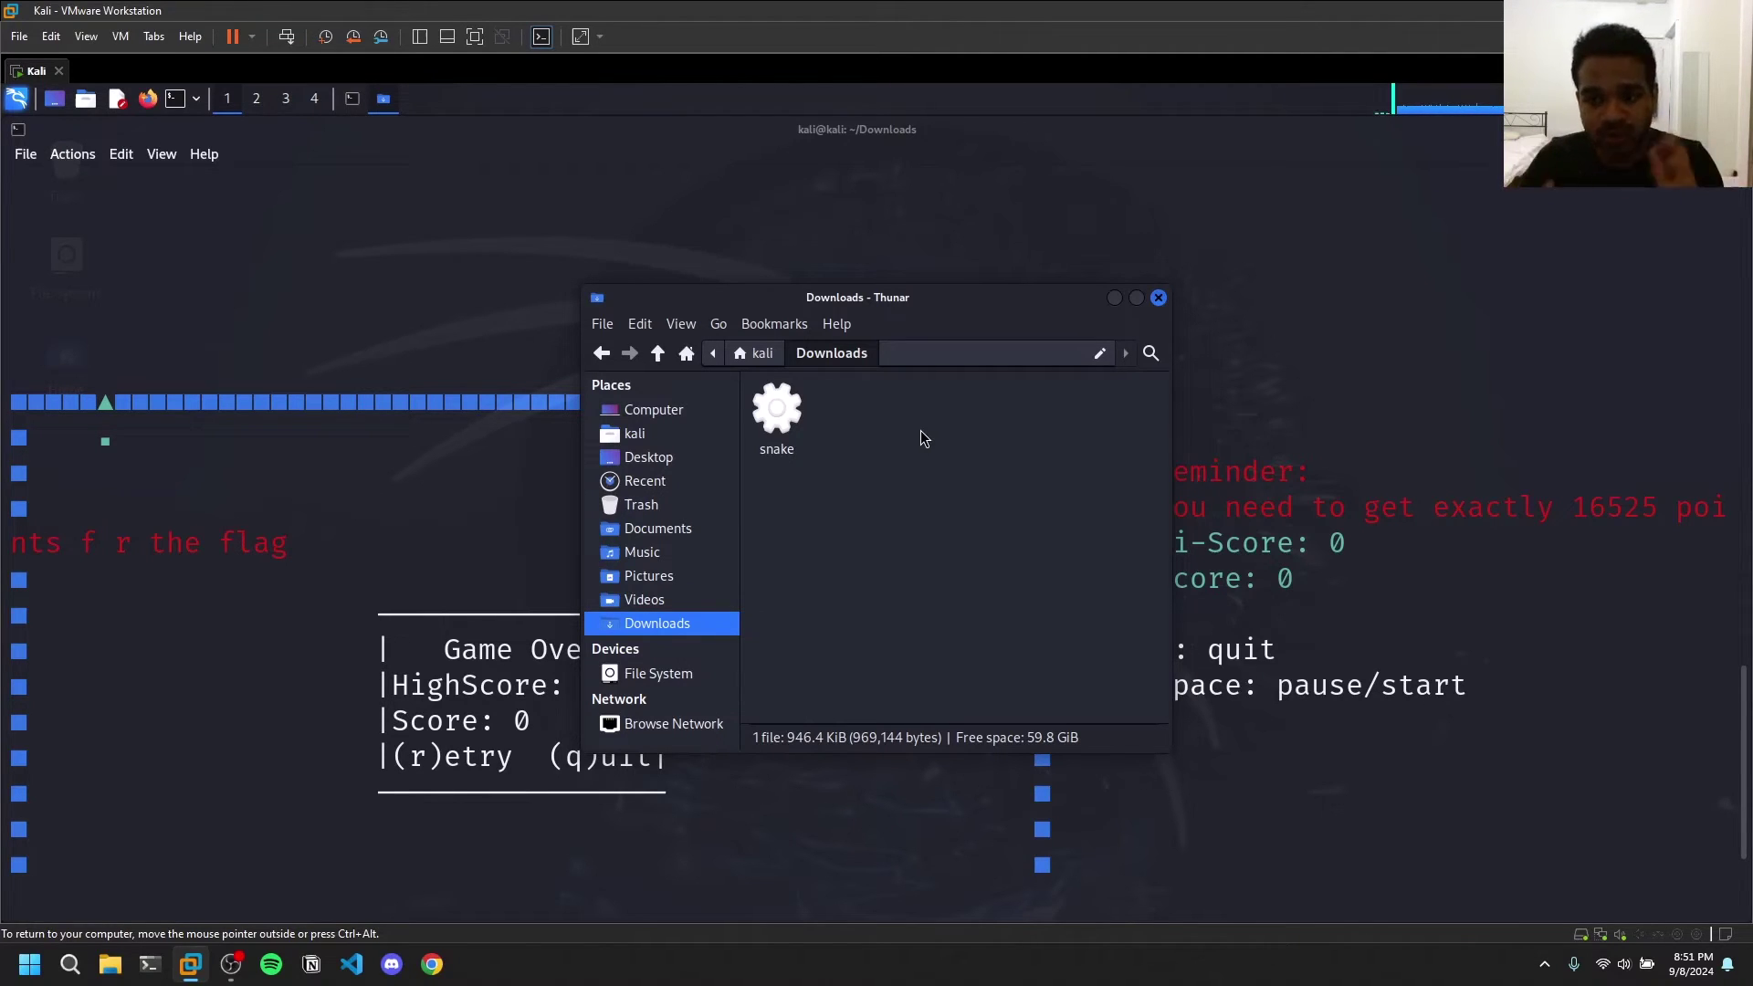
# Launch Game Conqueror from the applications menu, authenticating with the account password
pyautogui.click(486, 441)
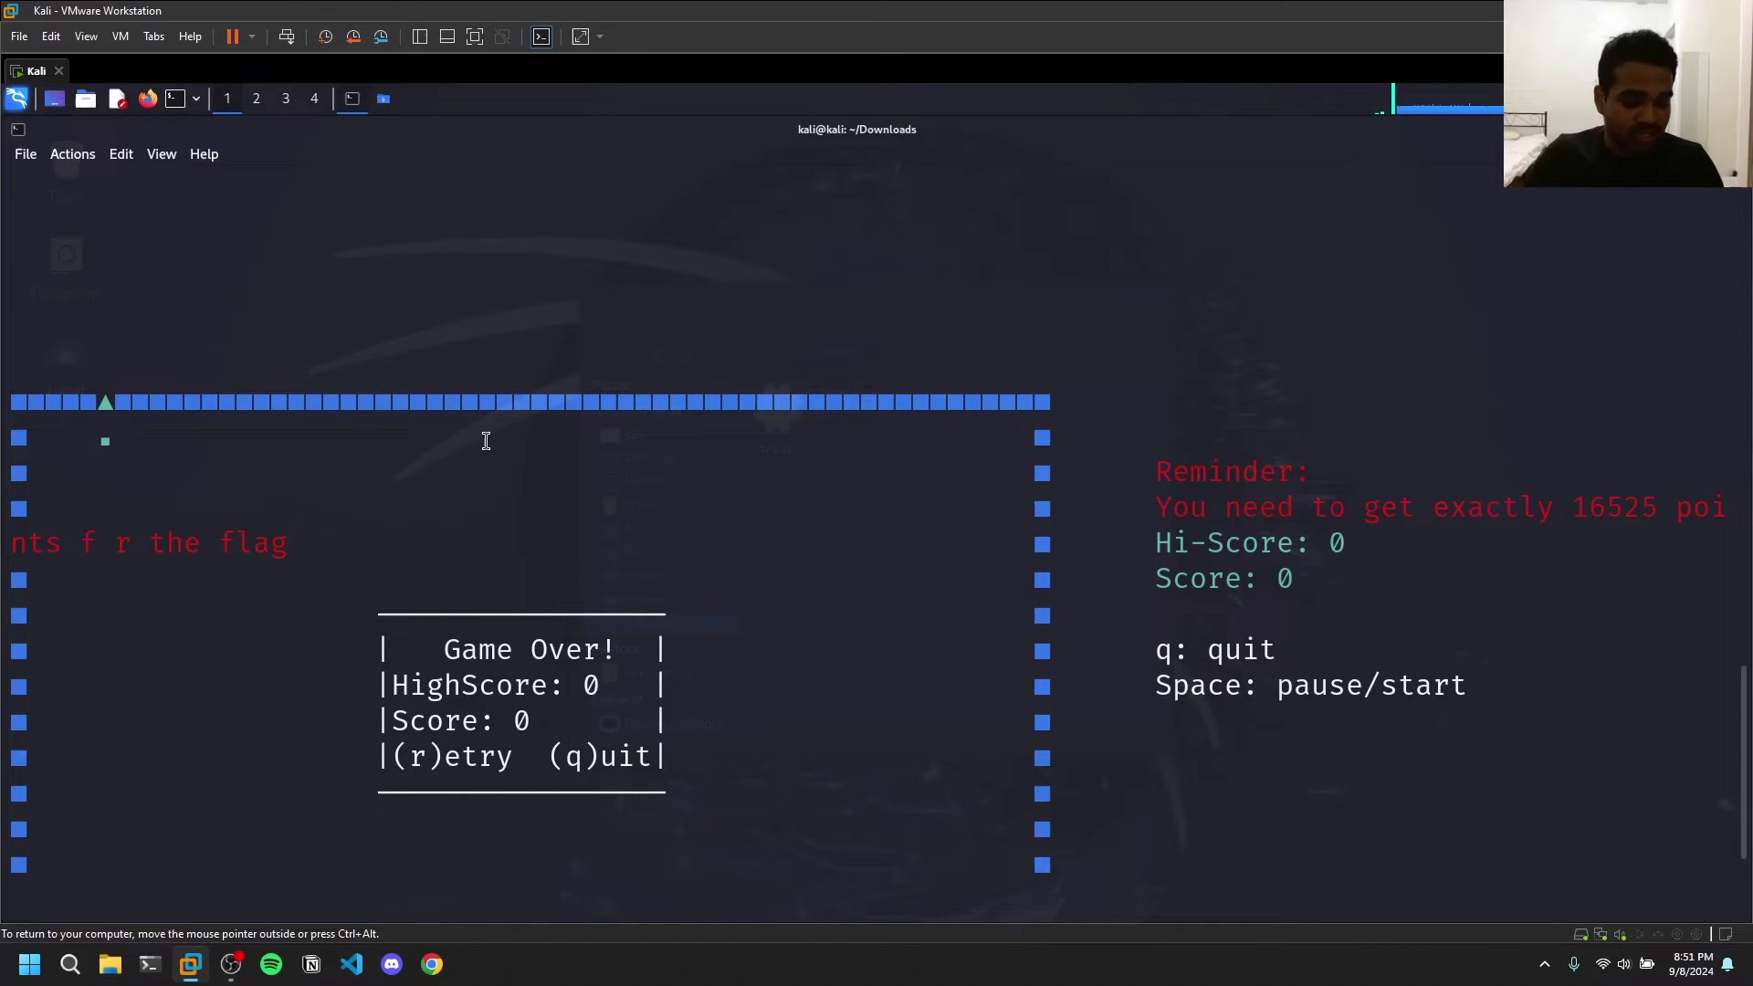
pyautogui.press('super')
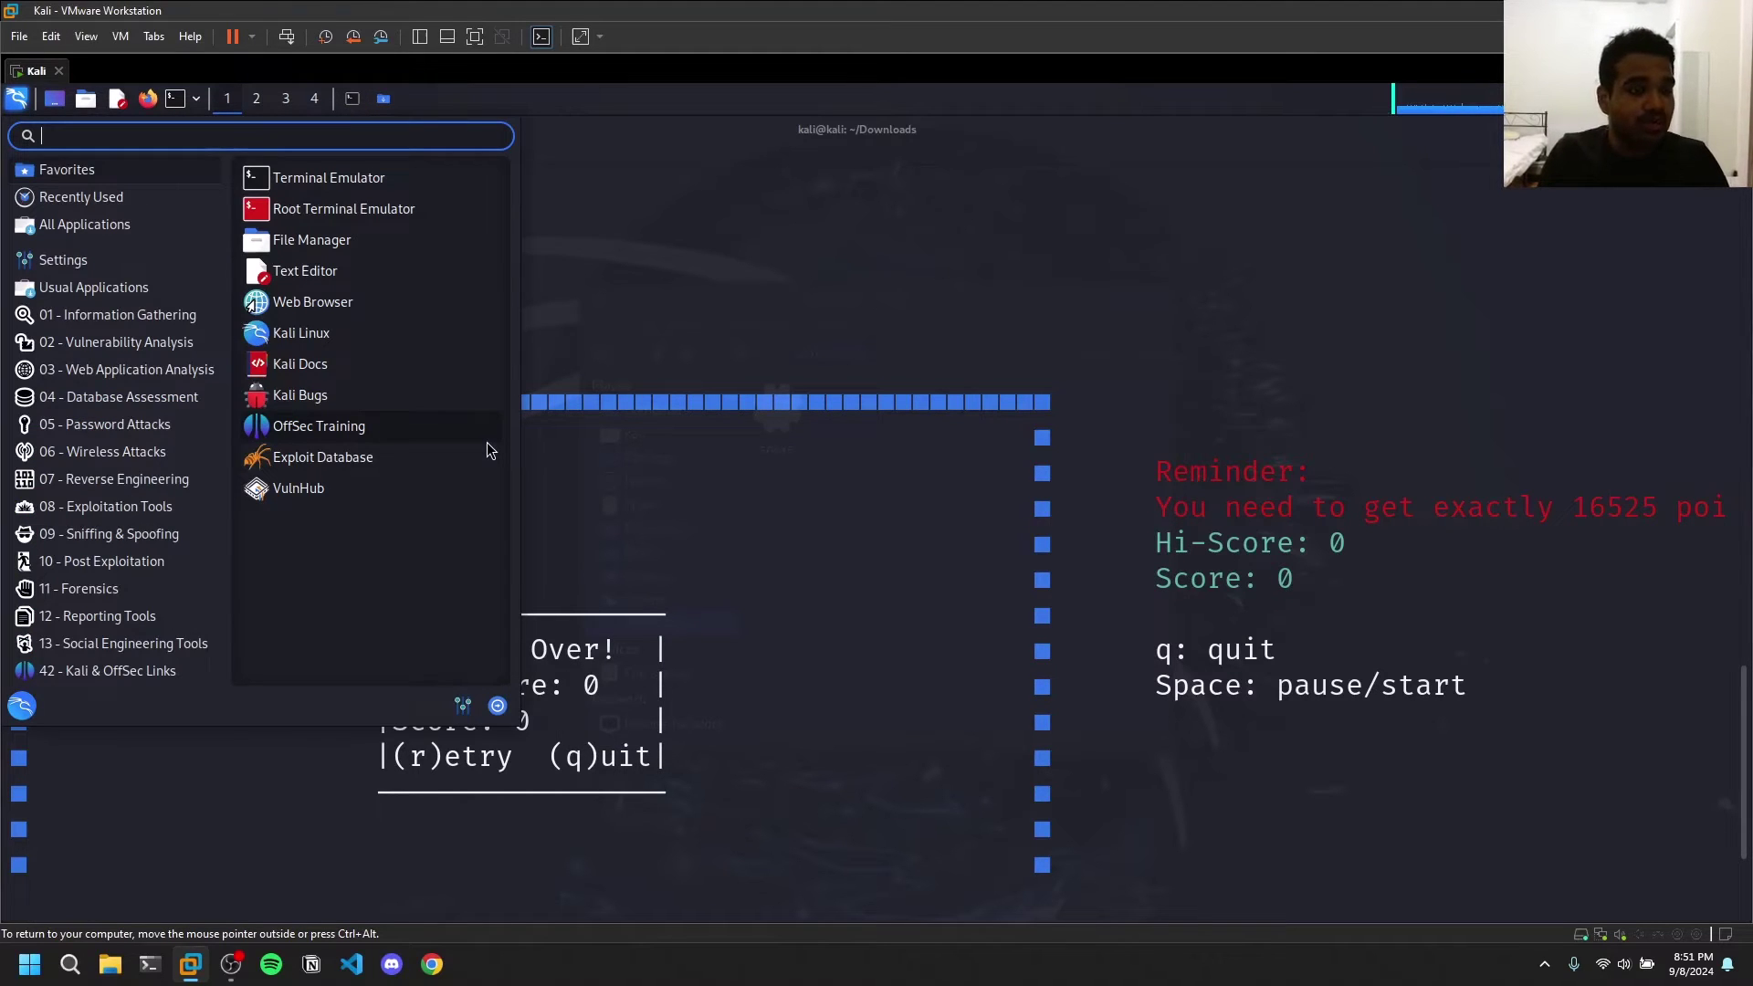
pyautogui.write('game')
pyautogui.click(282, 173)
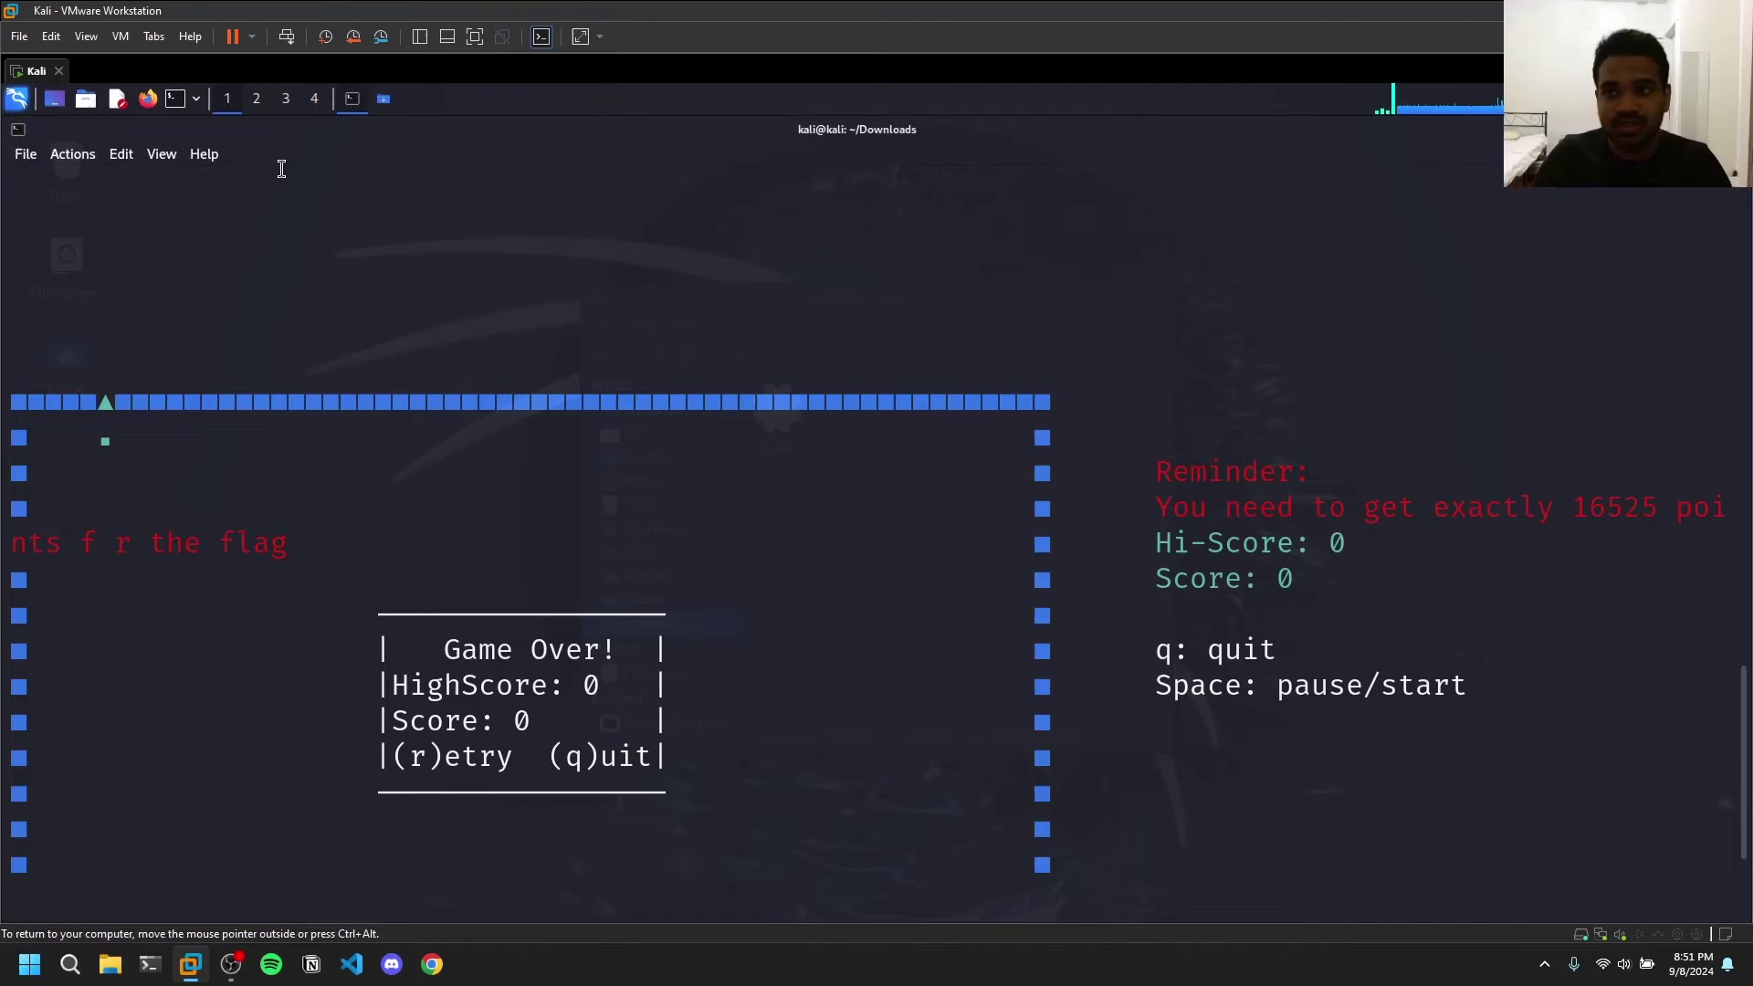
pyautogui.write('ka')
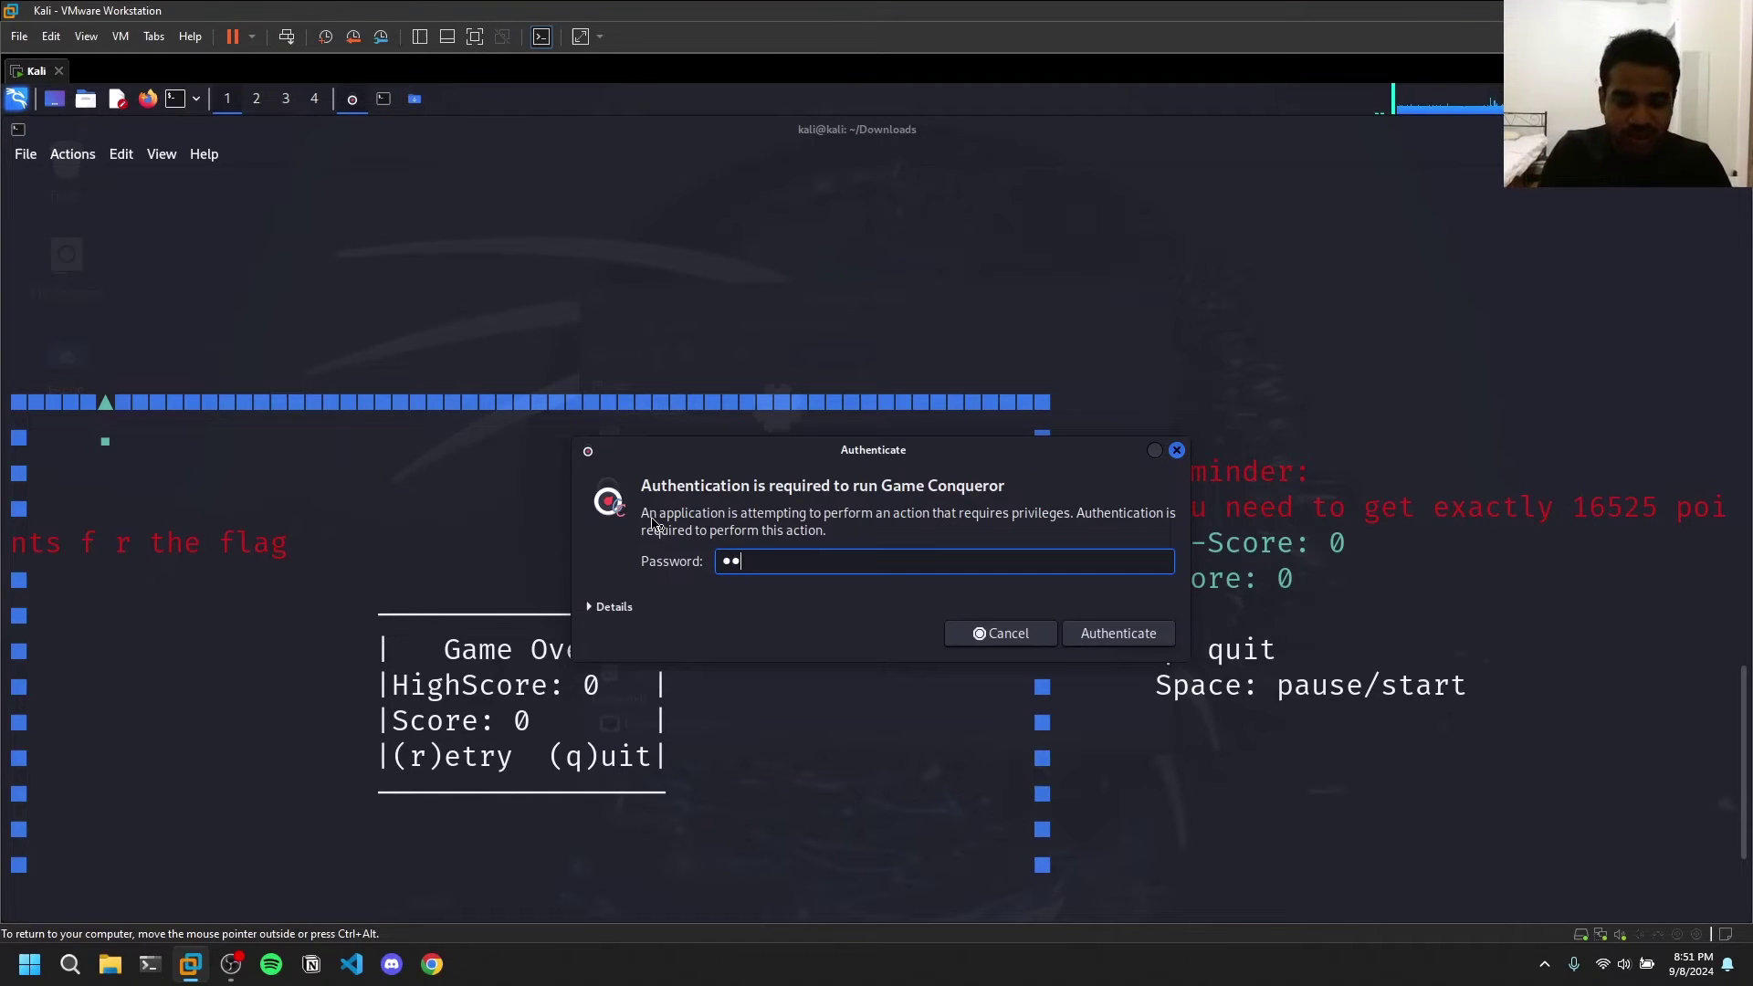
pyautogui.write('li')
pyautogui.press('Return')
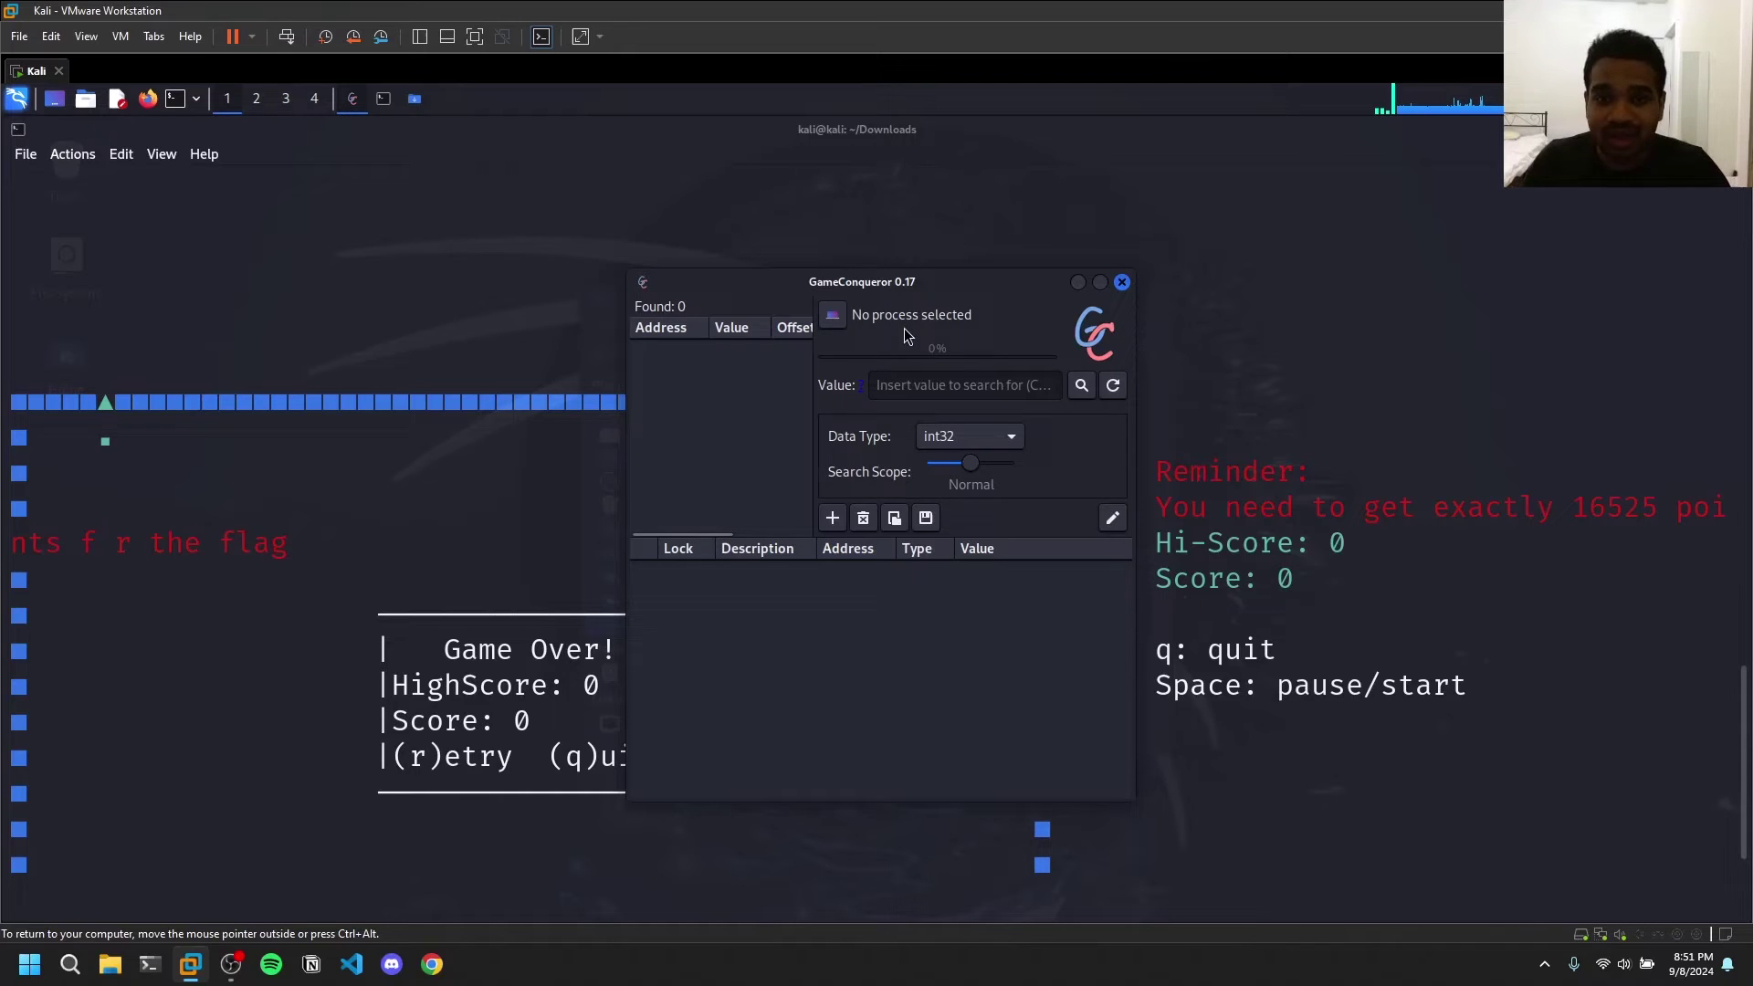
# Maximize GameConqueror and attach it to the ./snake process, PID 6304
pyautogui.click(1099, 282)
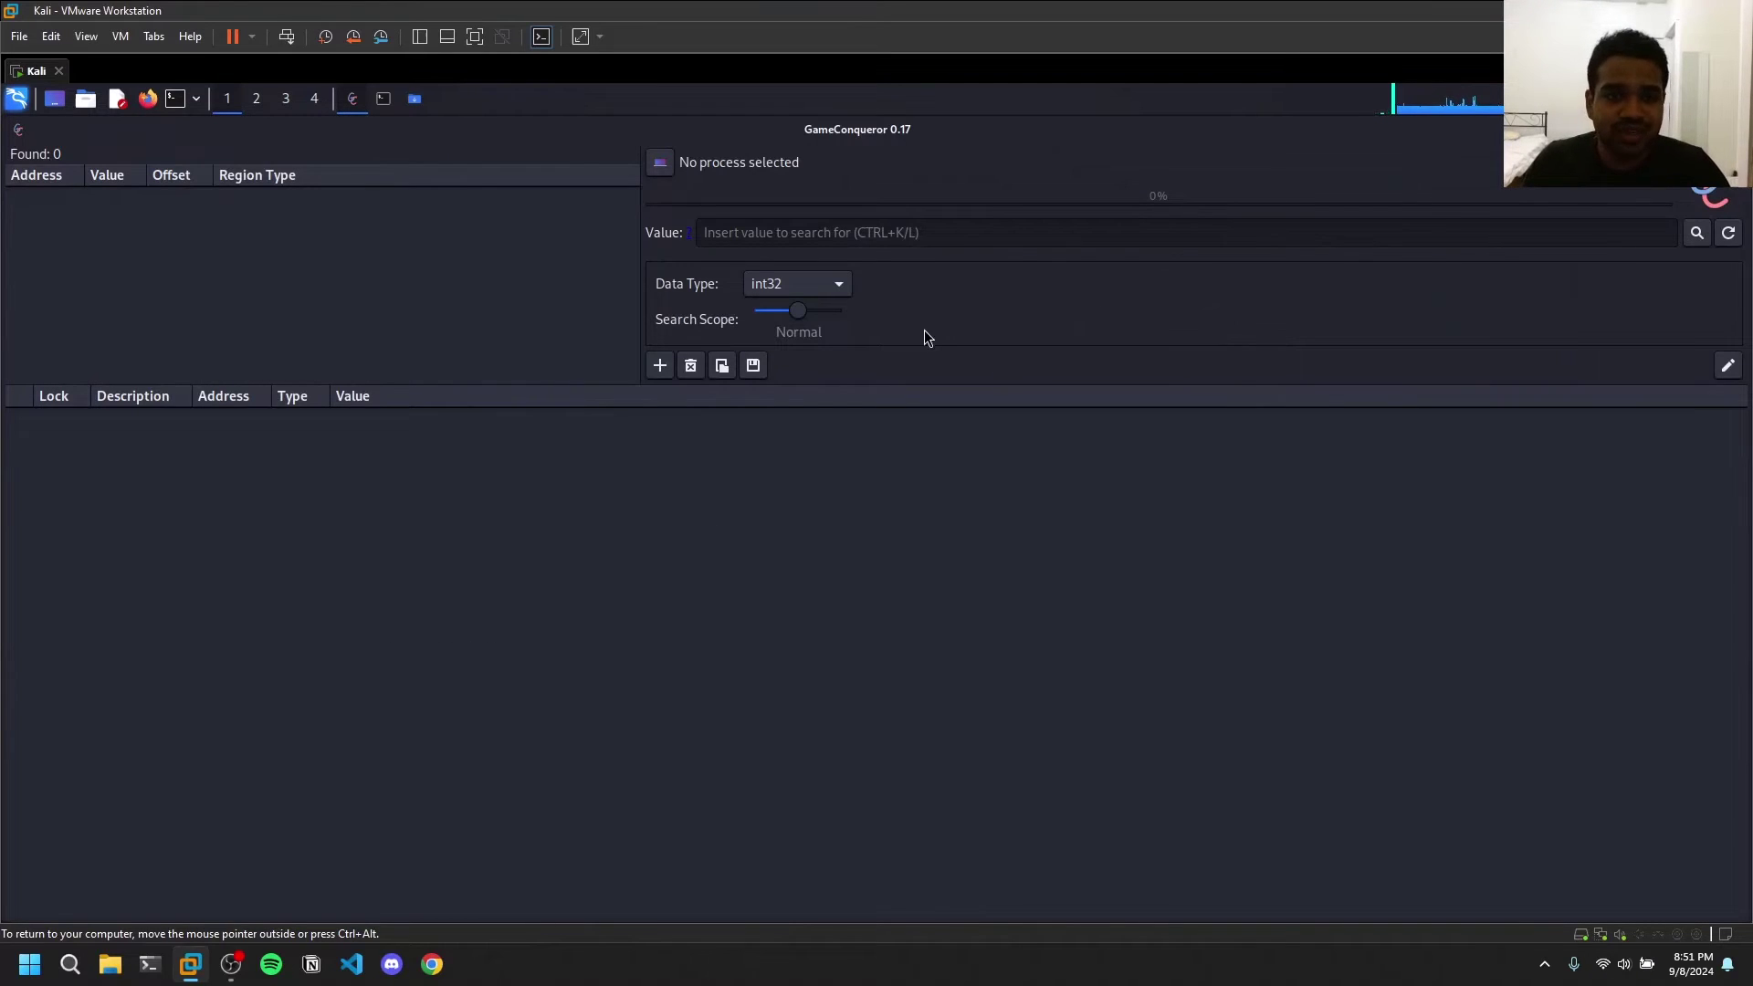
pyautogui.click(660, 162)
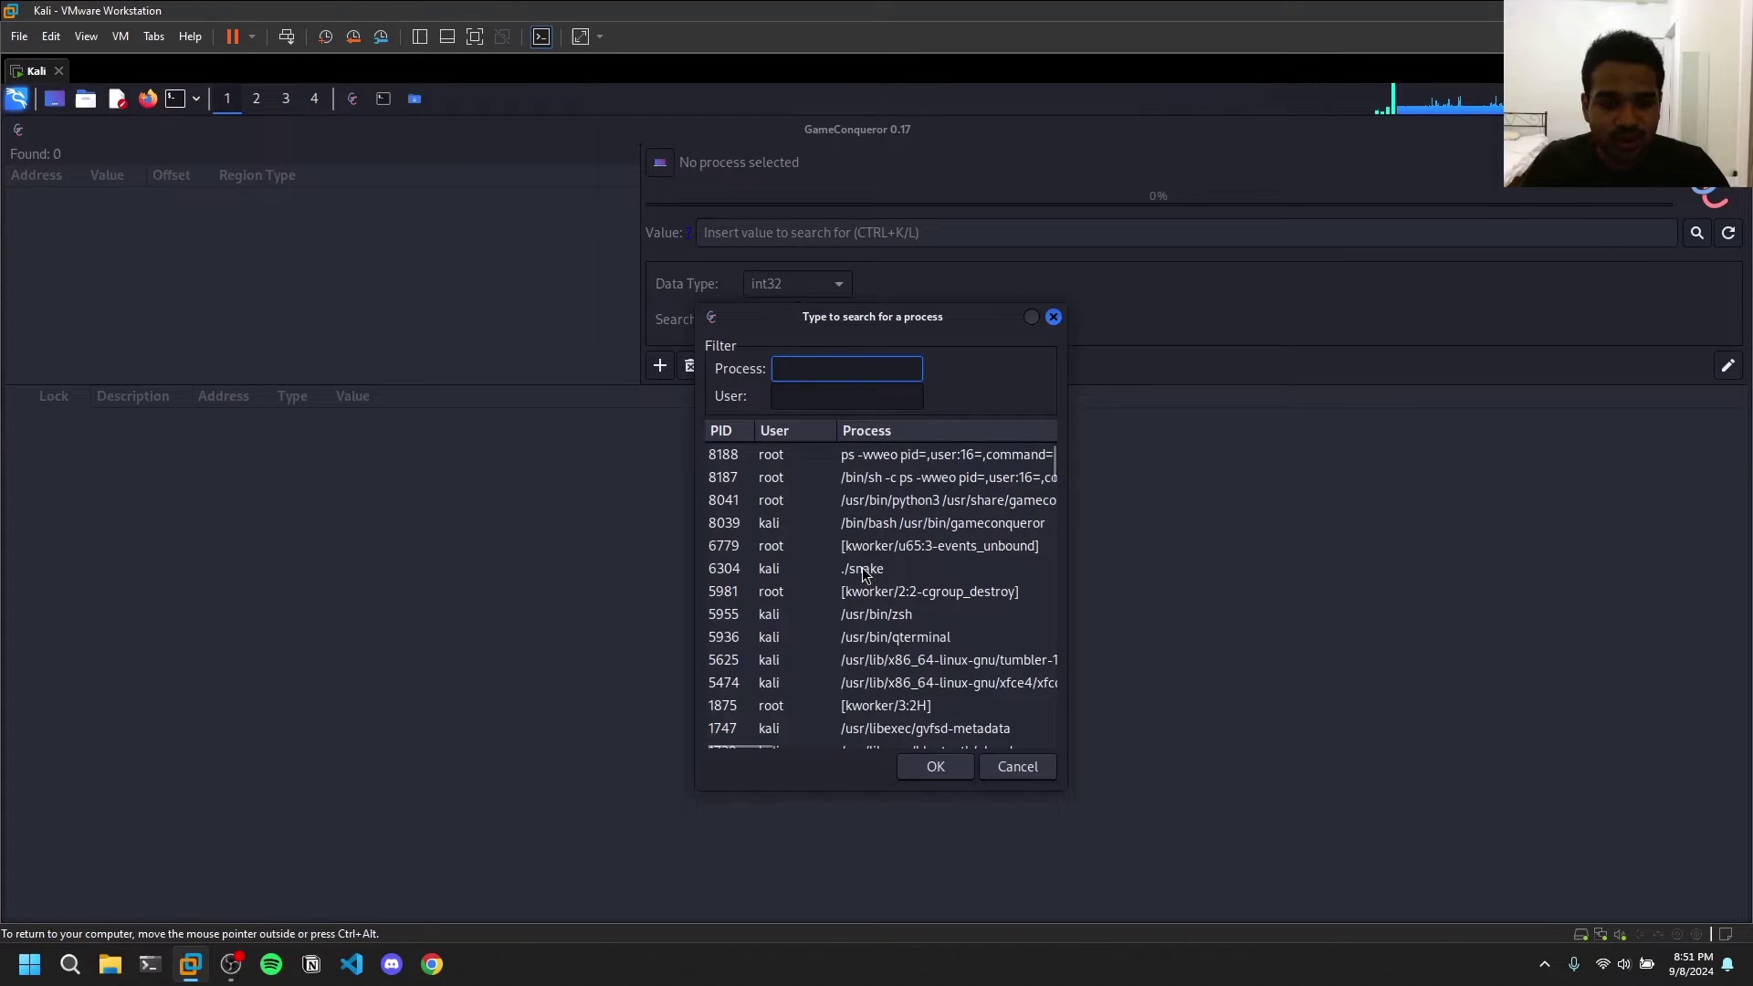
pyautogui.doubleClick(834, 568)
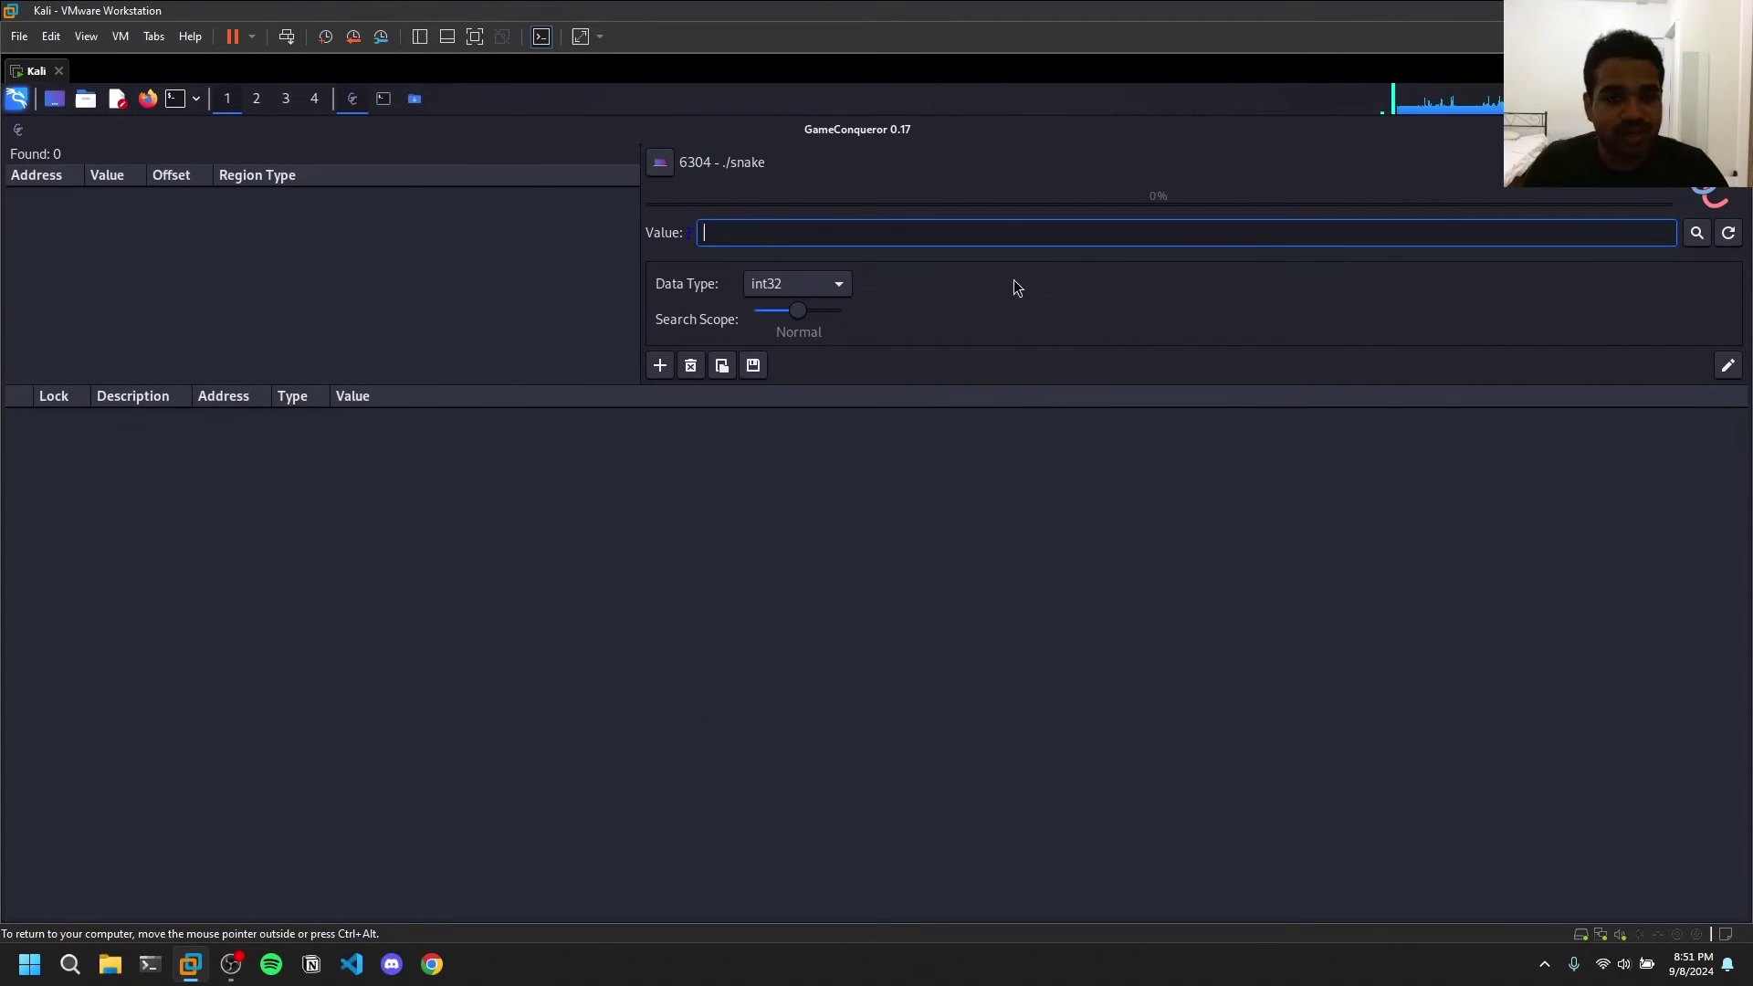
# Restart the snake game with r and steer it onto the # food to score 10
pyautogui.hotkey('alt', 'Tab')
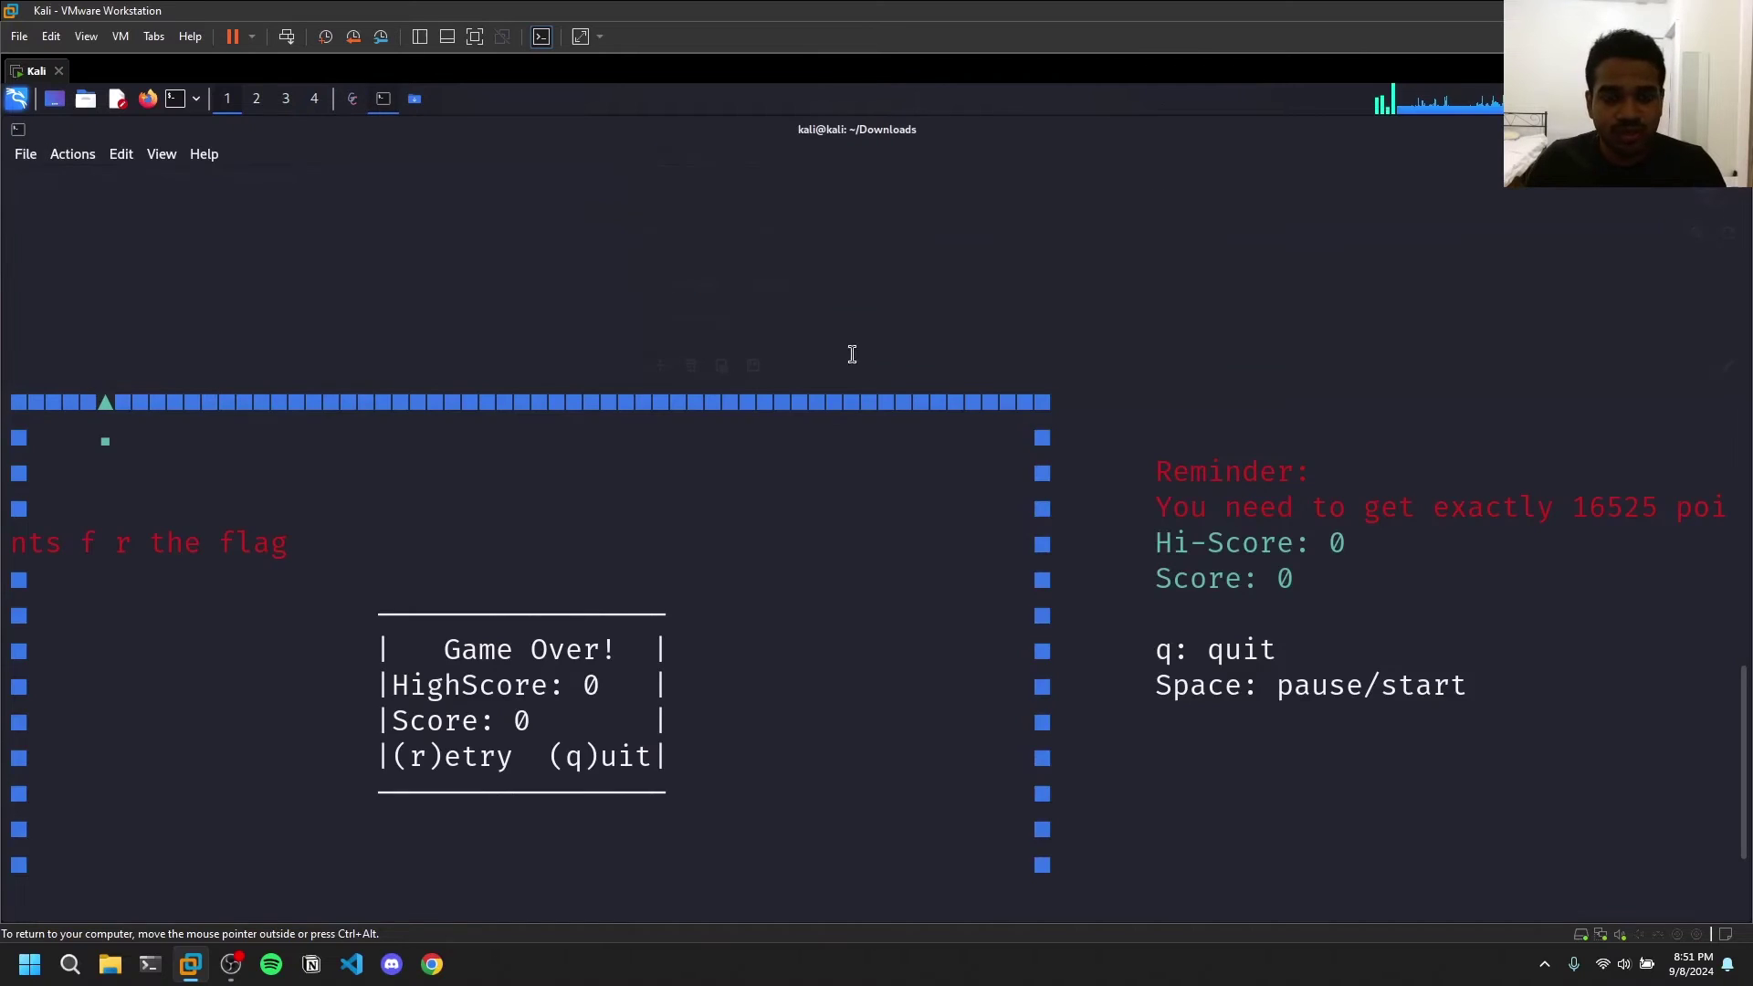
pyautogui.scroll(-2, 892, 509)
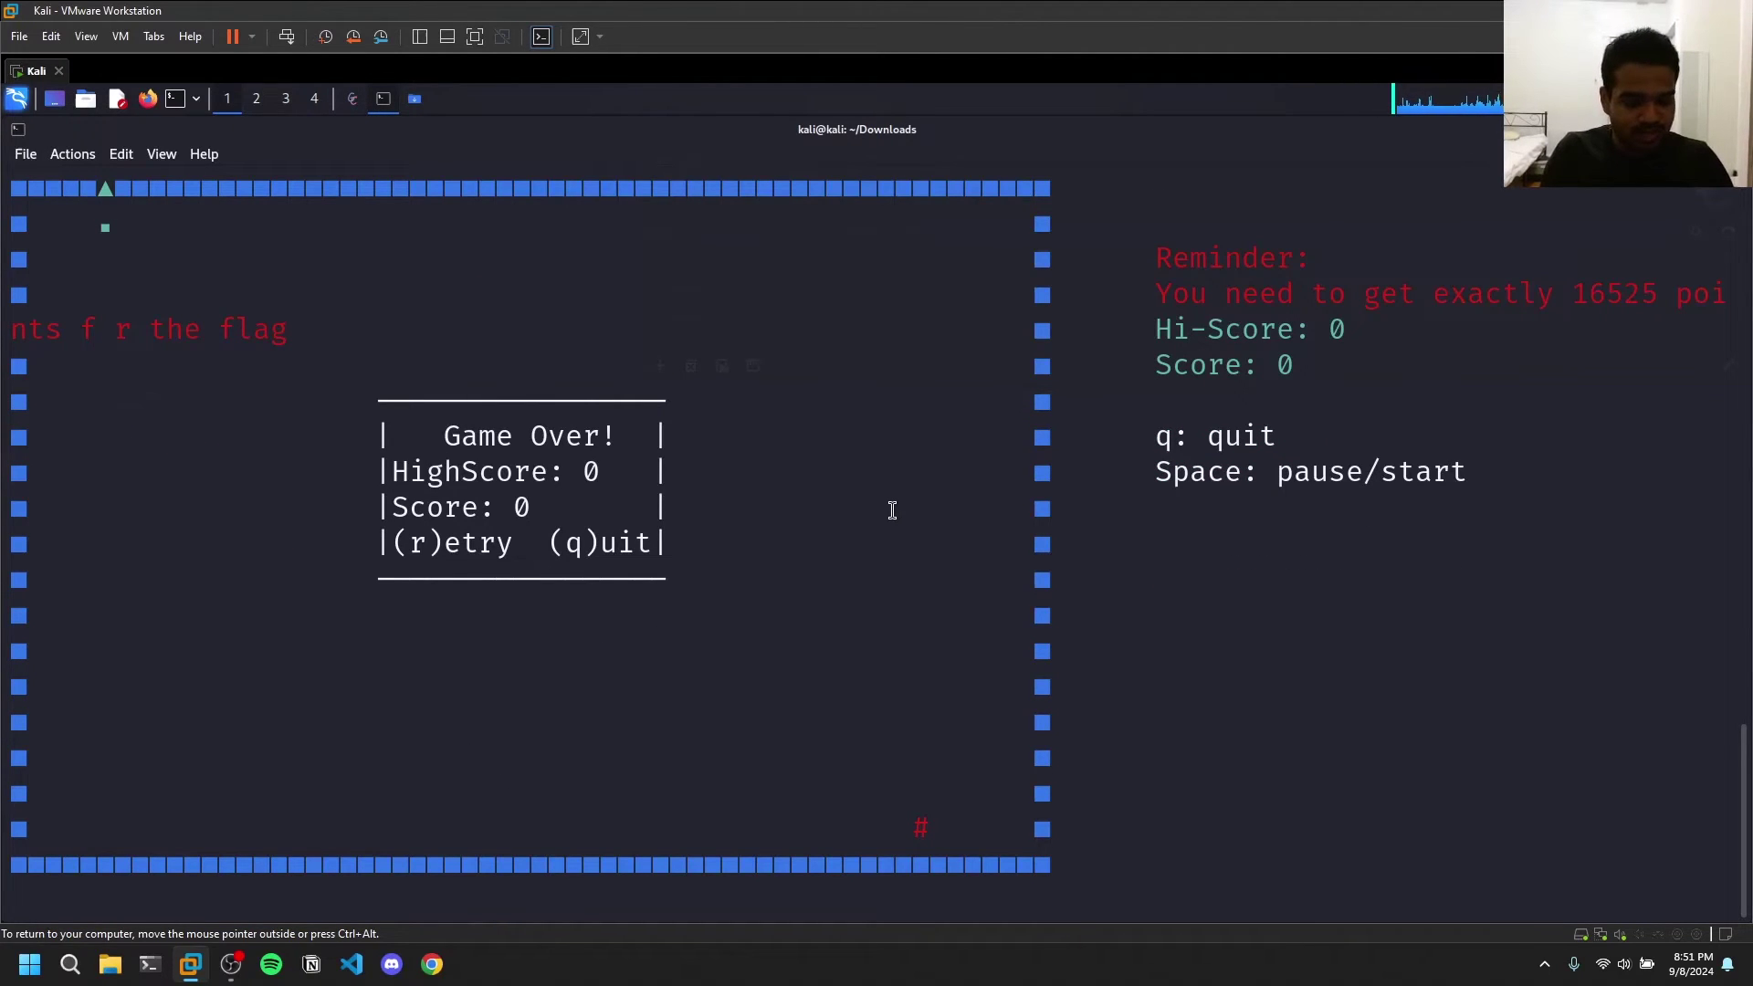
pyautogui.press('r')
pyautogui.press('Down')
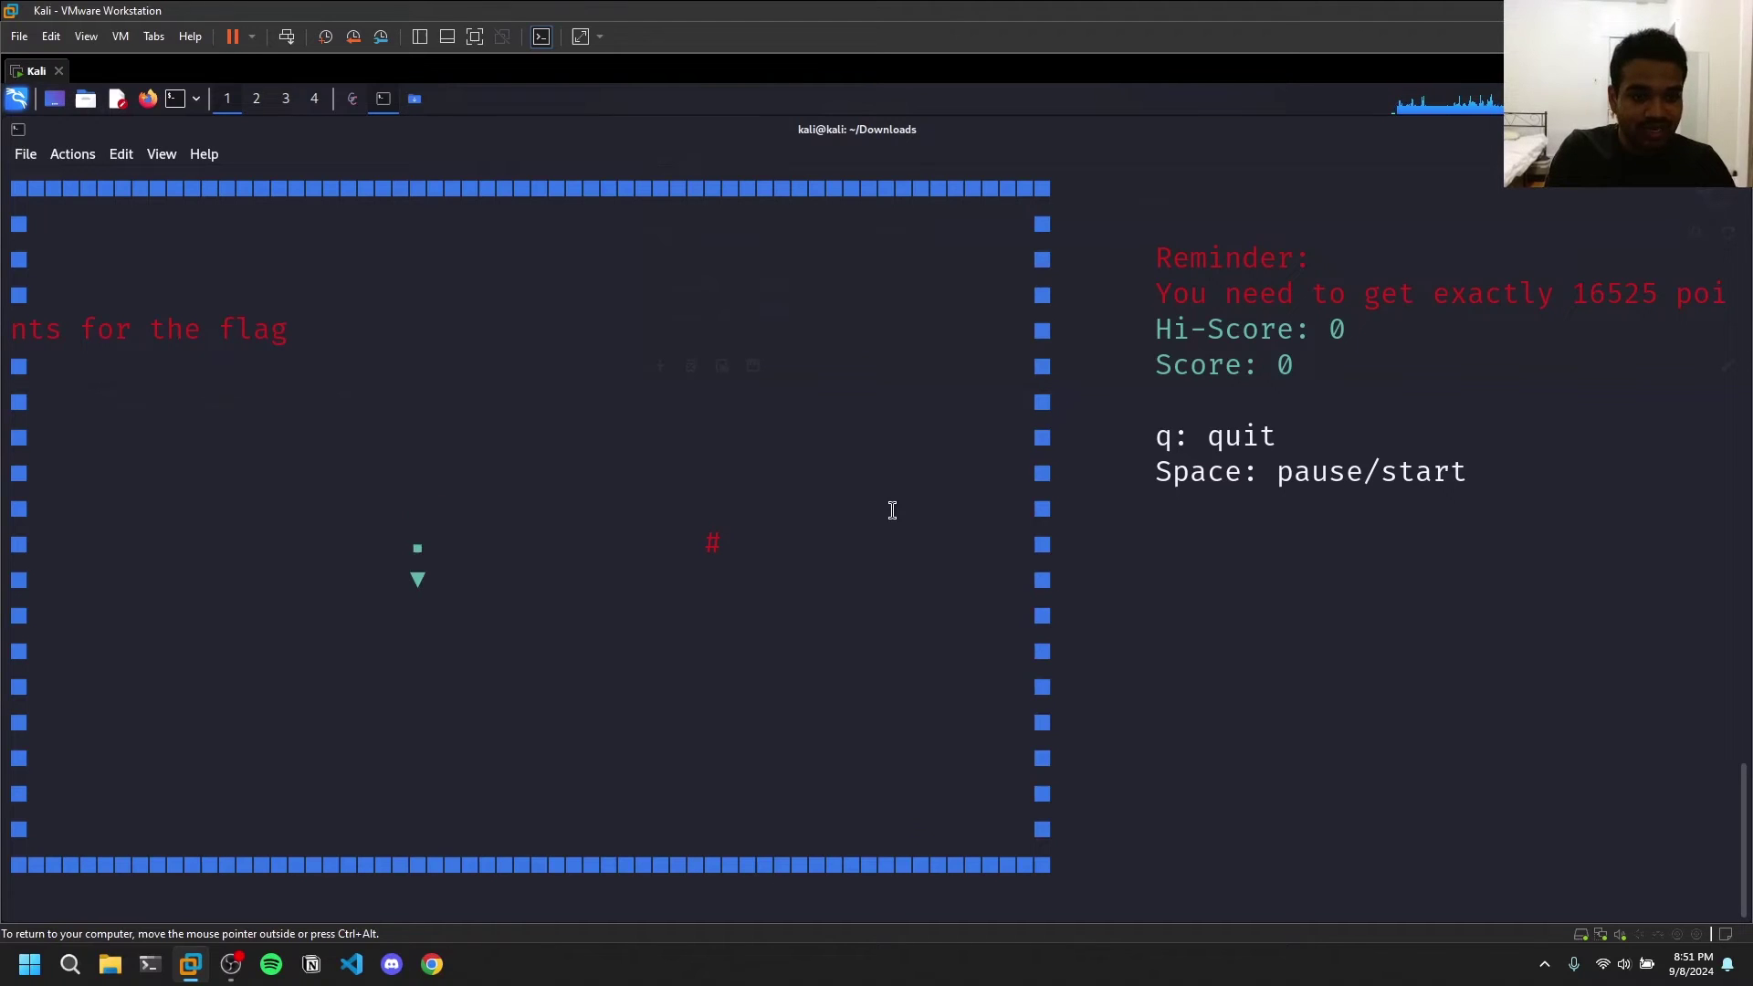
pyautogui.press('Right')
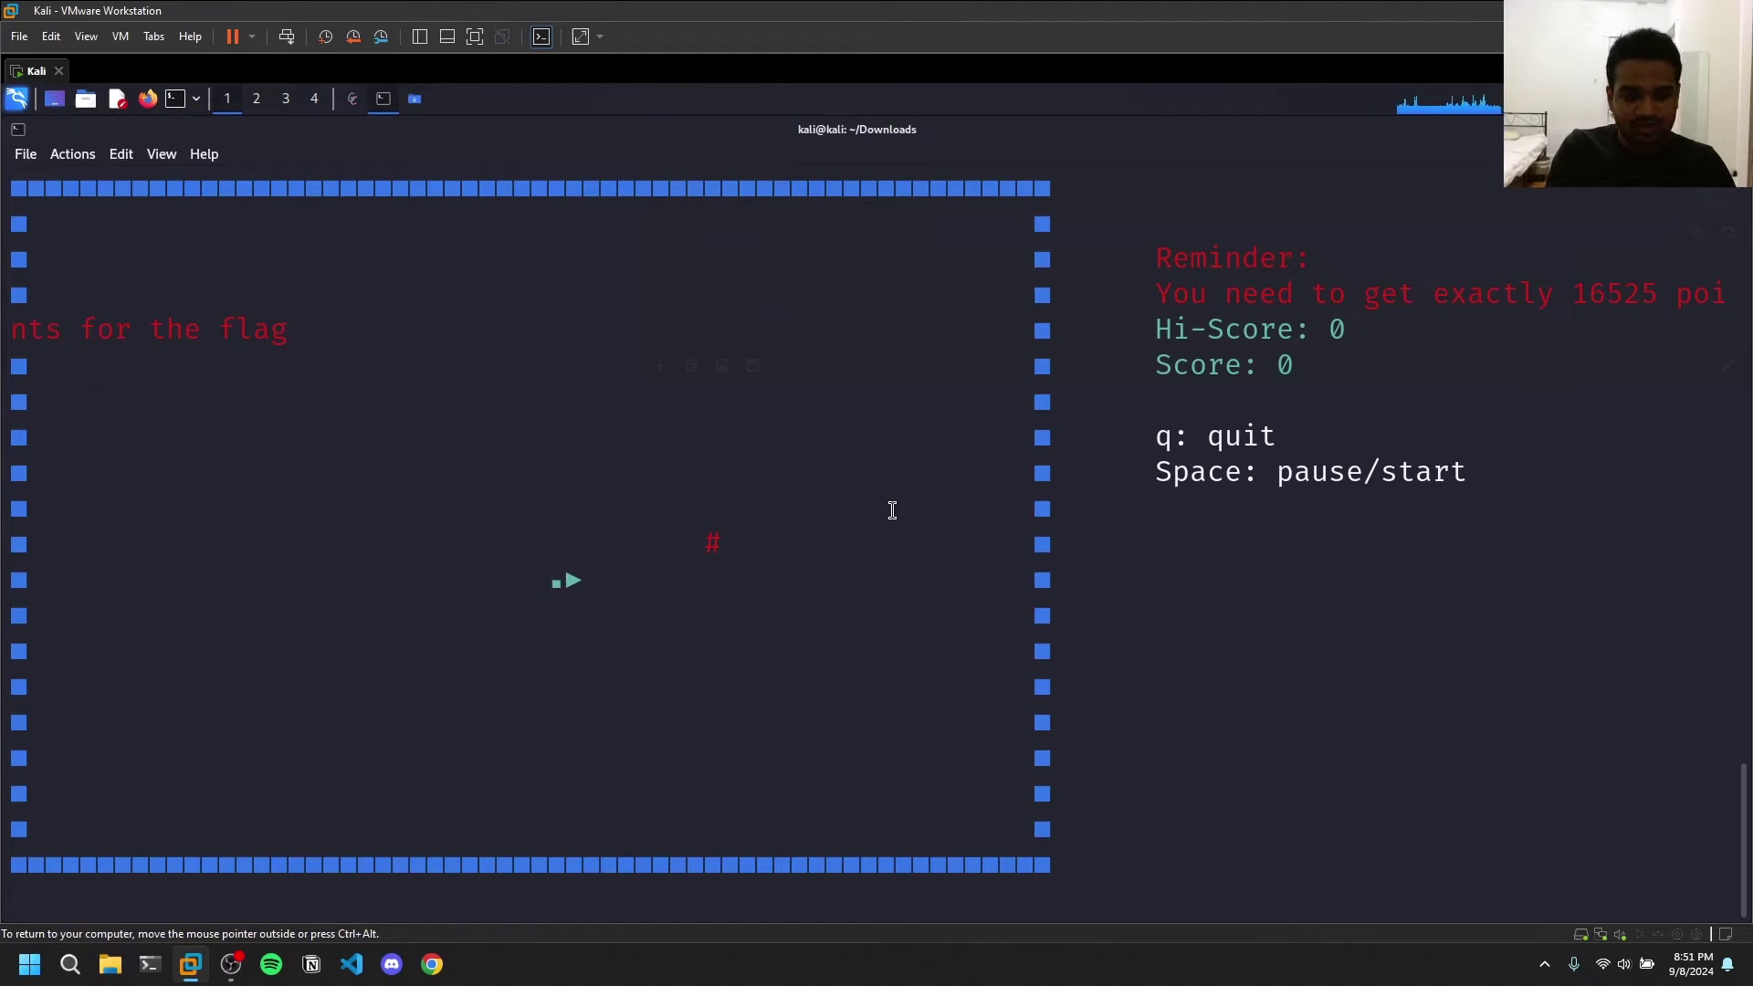
pyautogui.press('Up')
pyautogui.press('Right')
pyautogui.press('Down')
pyautogui.press('Left')
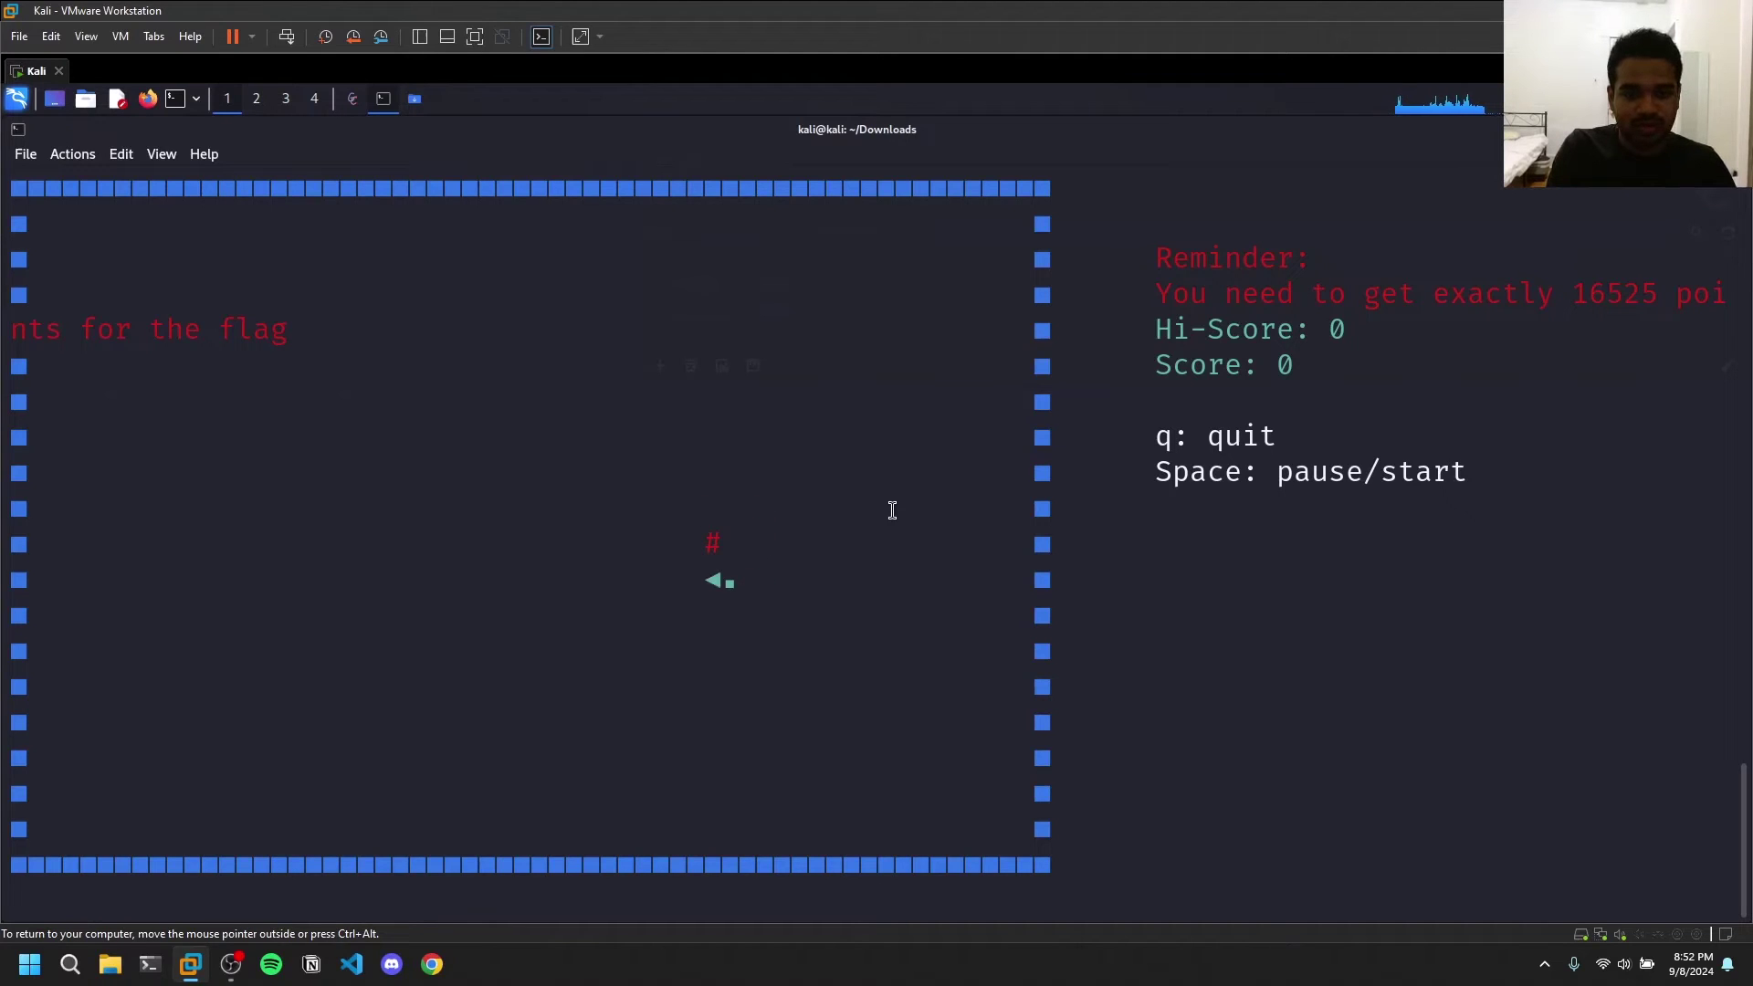
pyautogui.press('Up')
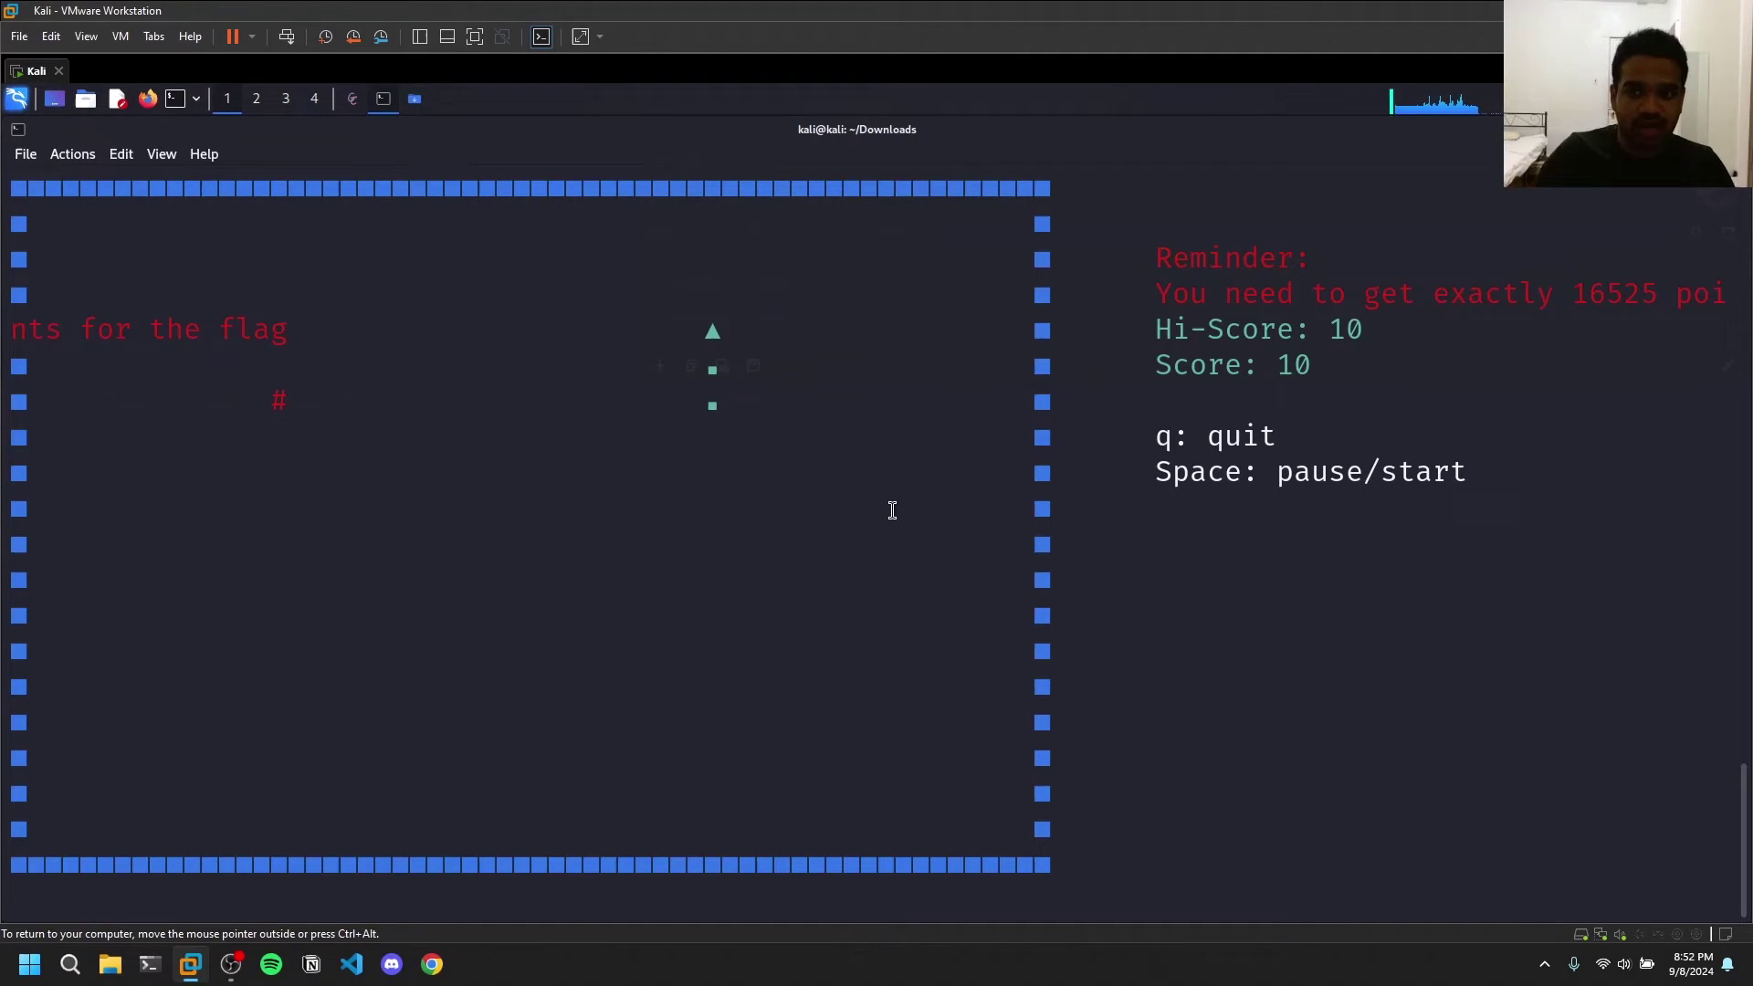
pyautogui.moveTo(1331, 333); pyautogui.dragTo(1382, 340)
# Search the snake process memory for value 10 and review the 11 resulting addresses
pyautogui.hotkey('alt', 'Tab')
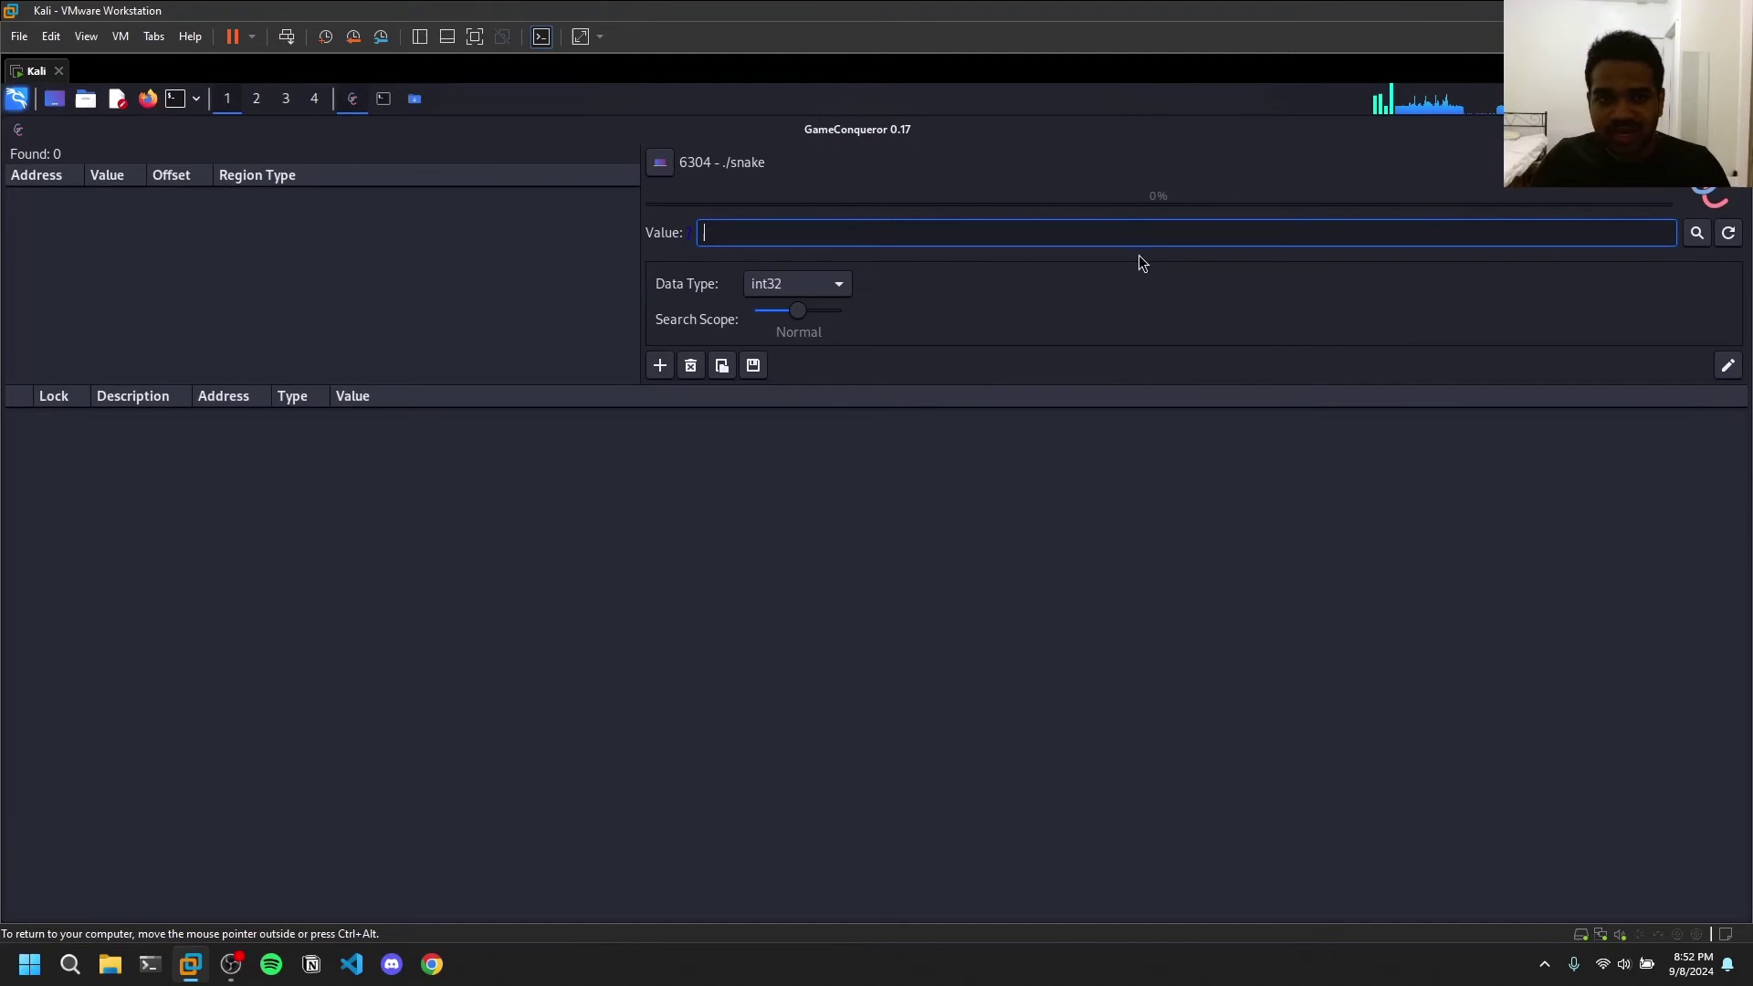
pyautogui.write('10')
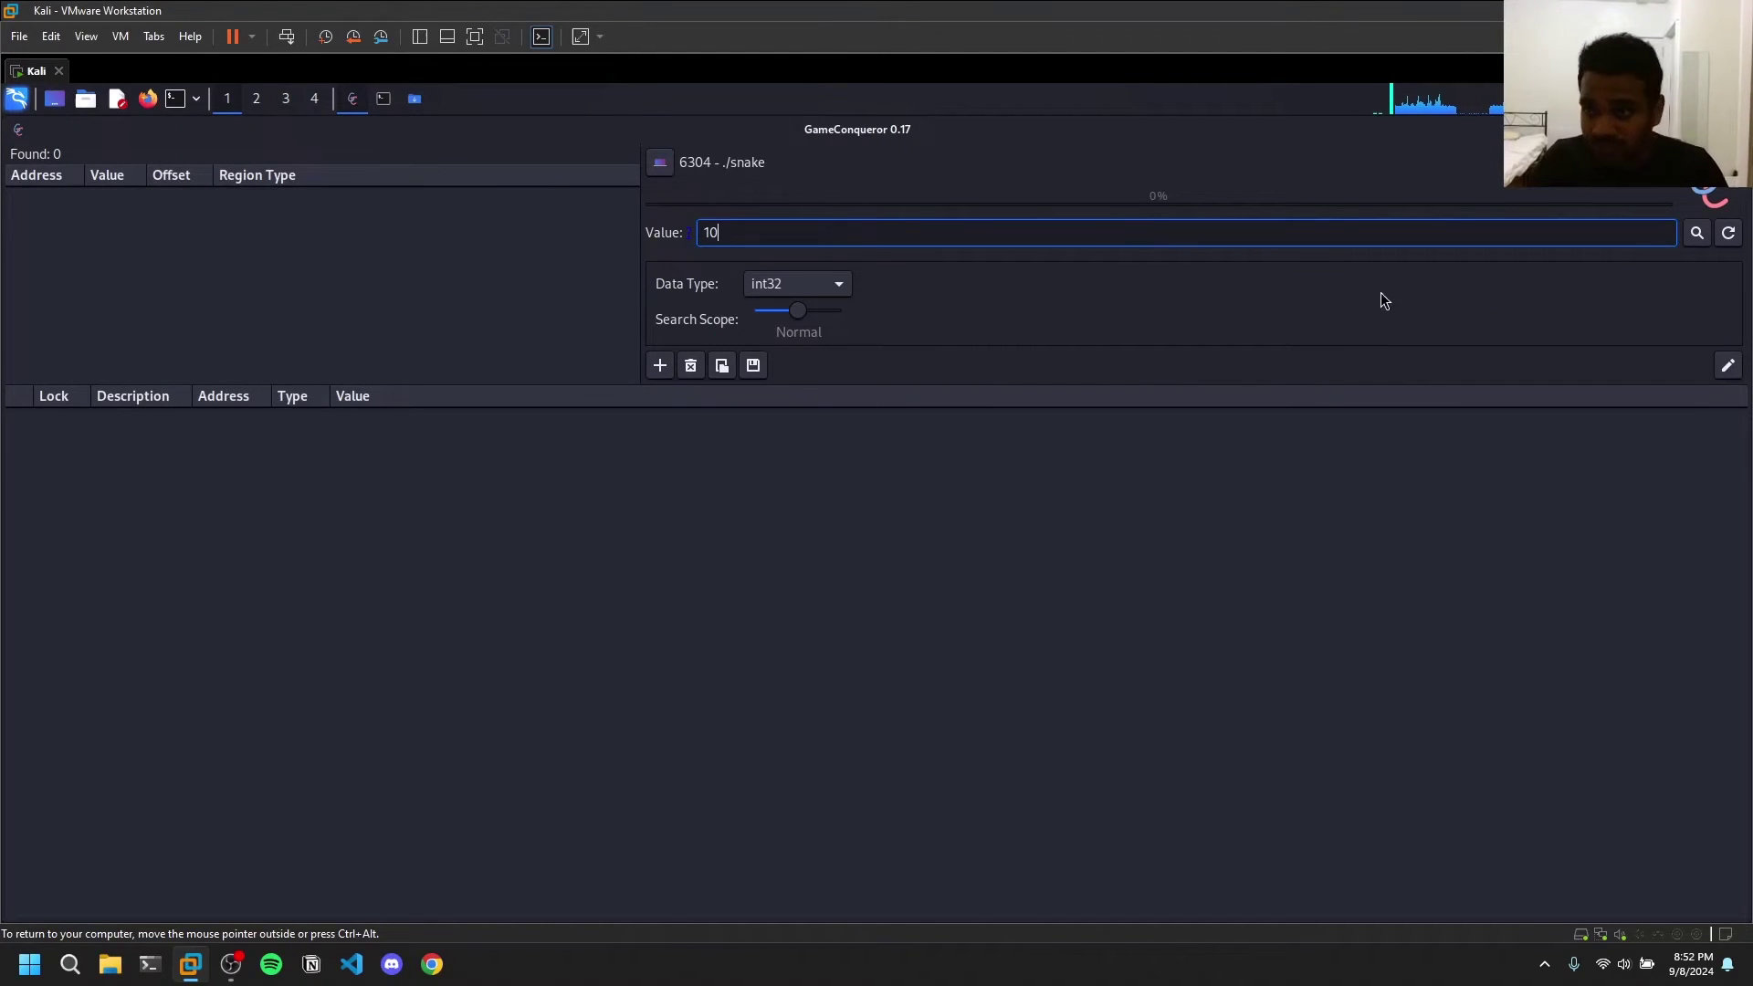
pyautogui.click(1696, 234)
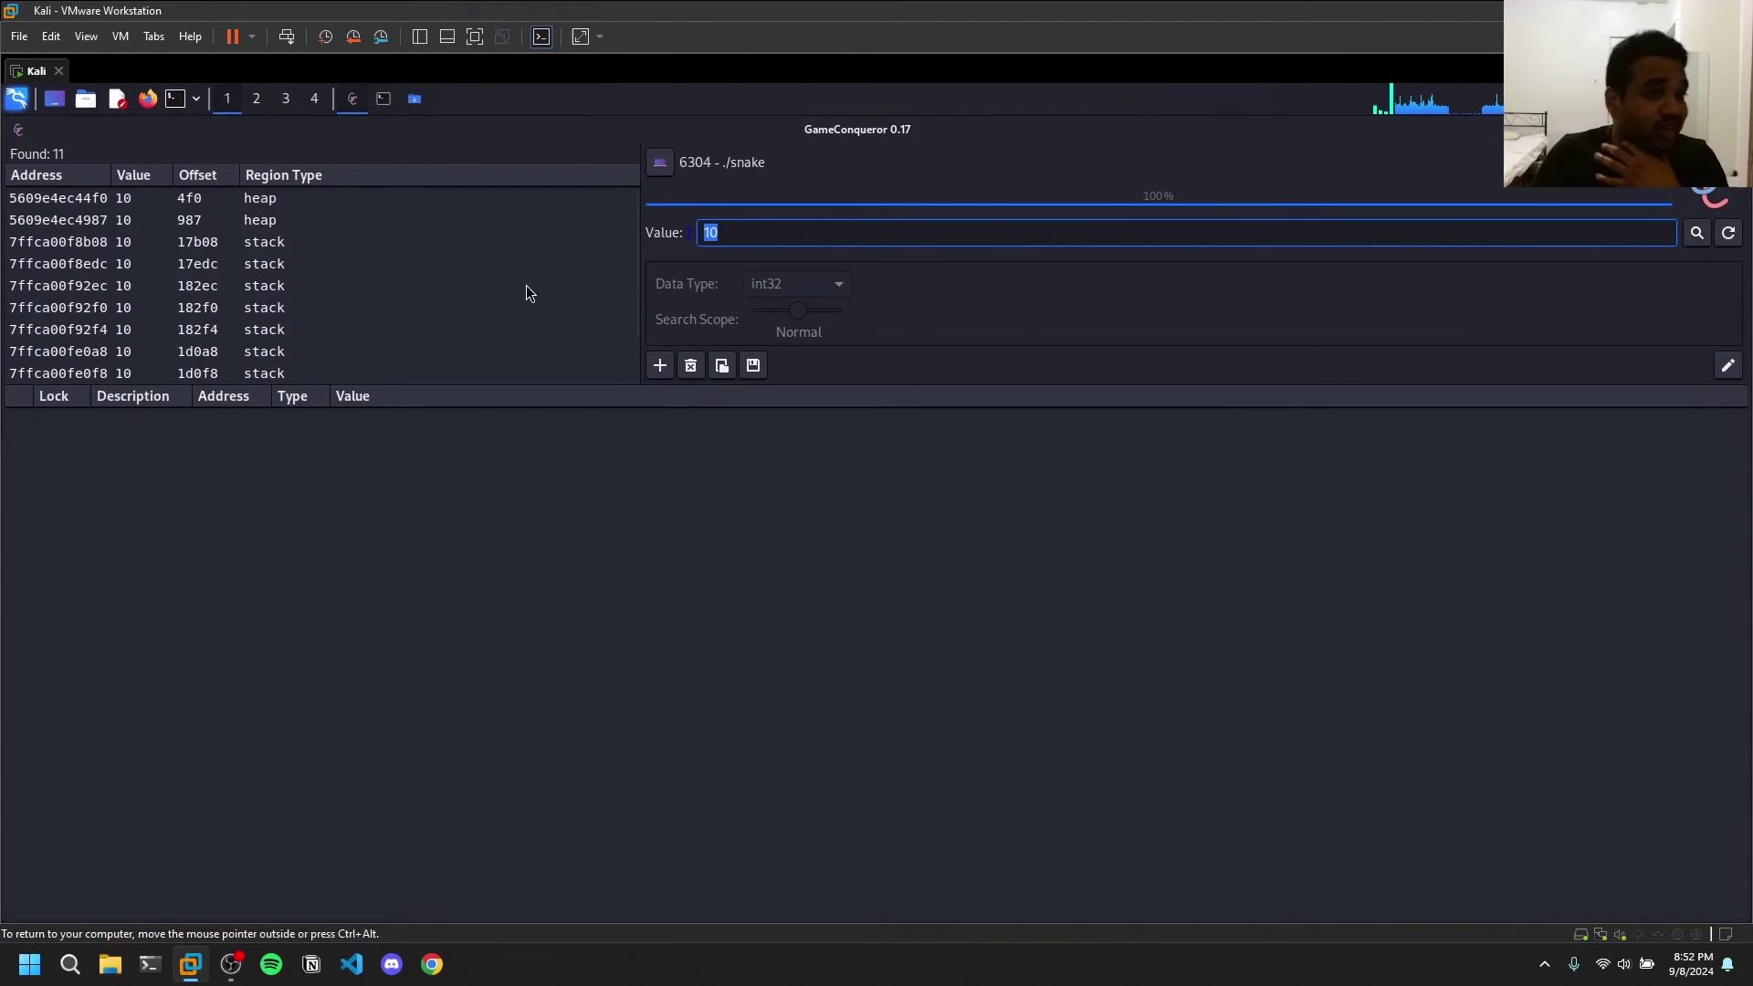
pyautogui.scroll(-1, 323, 261)
pyautogui.scroll(1, 323, 261)
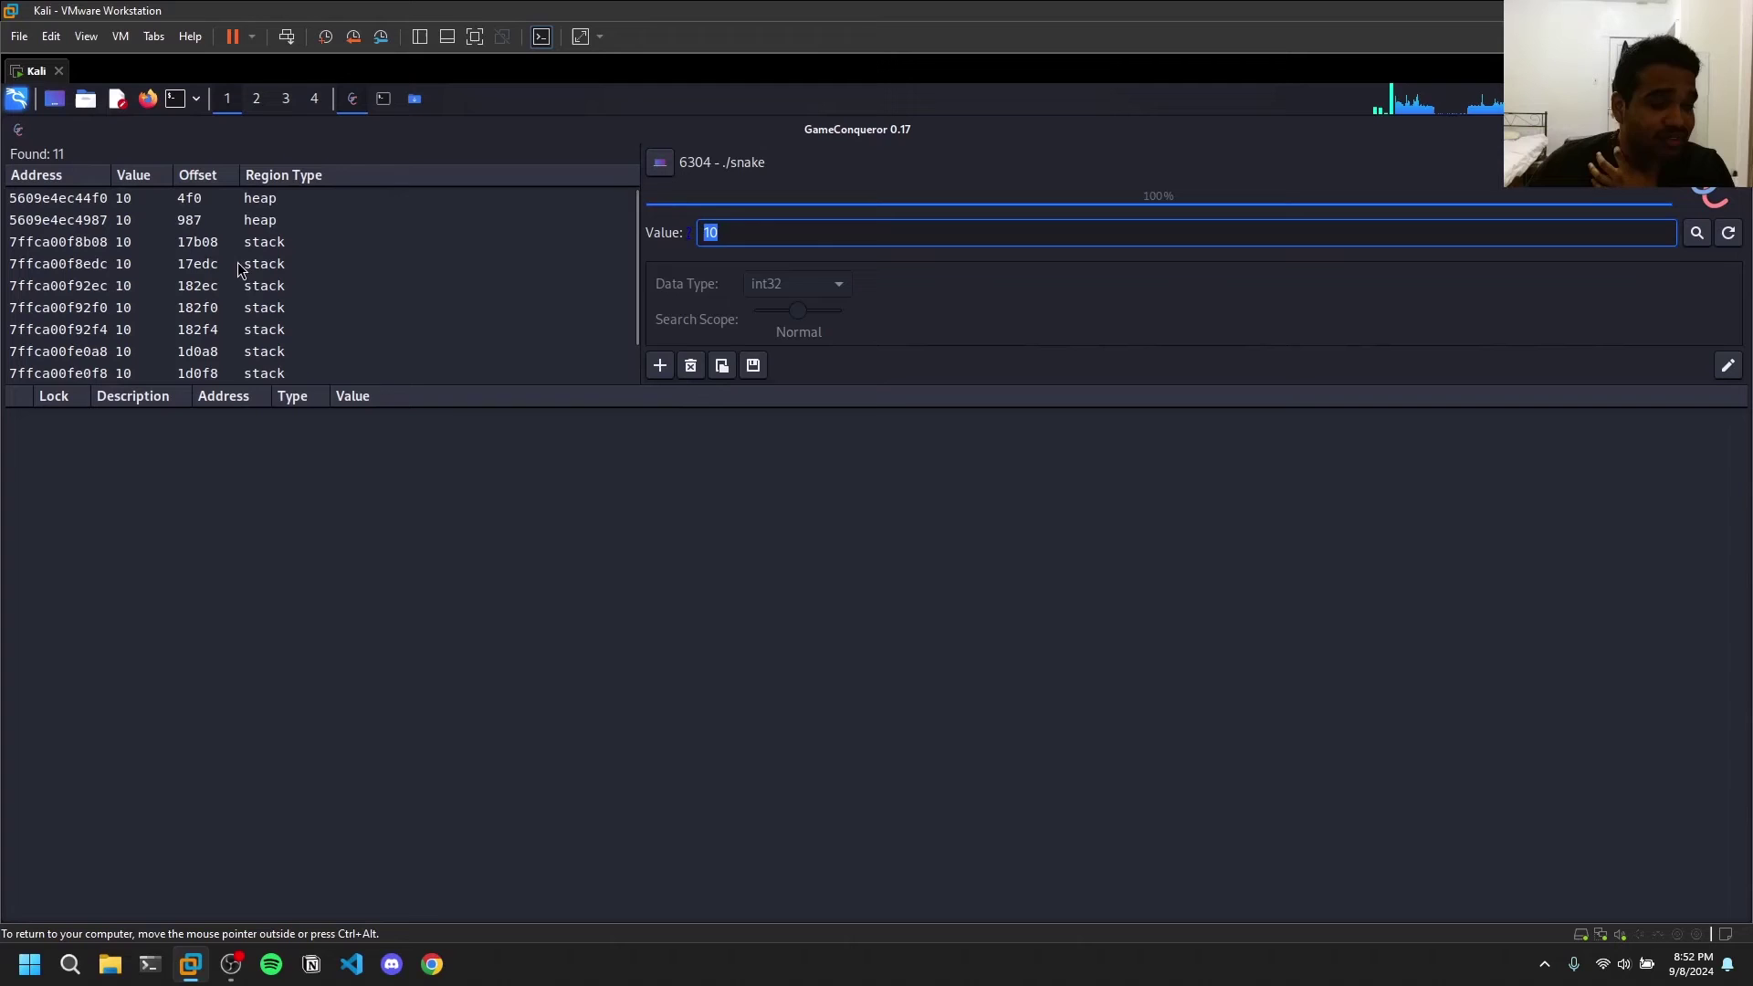
pyautogui.scroll(-1, 265, 292)
pyautogui.scroll(1, 265, 292)
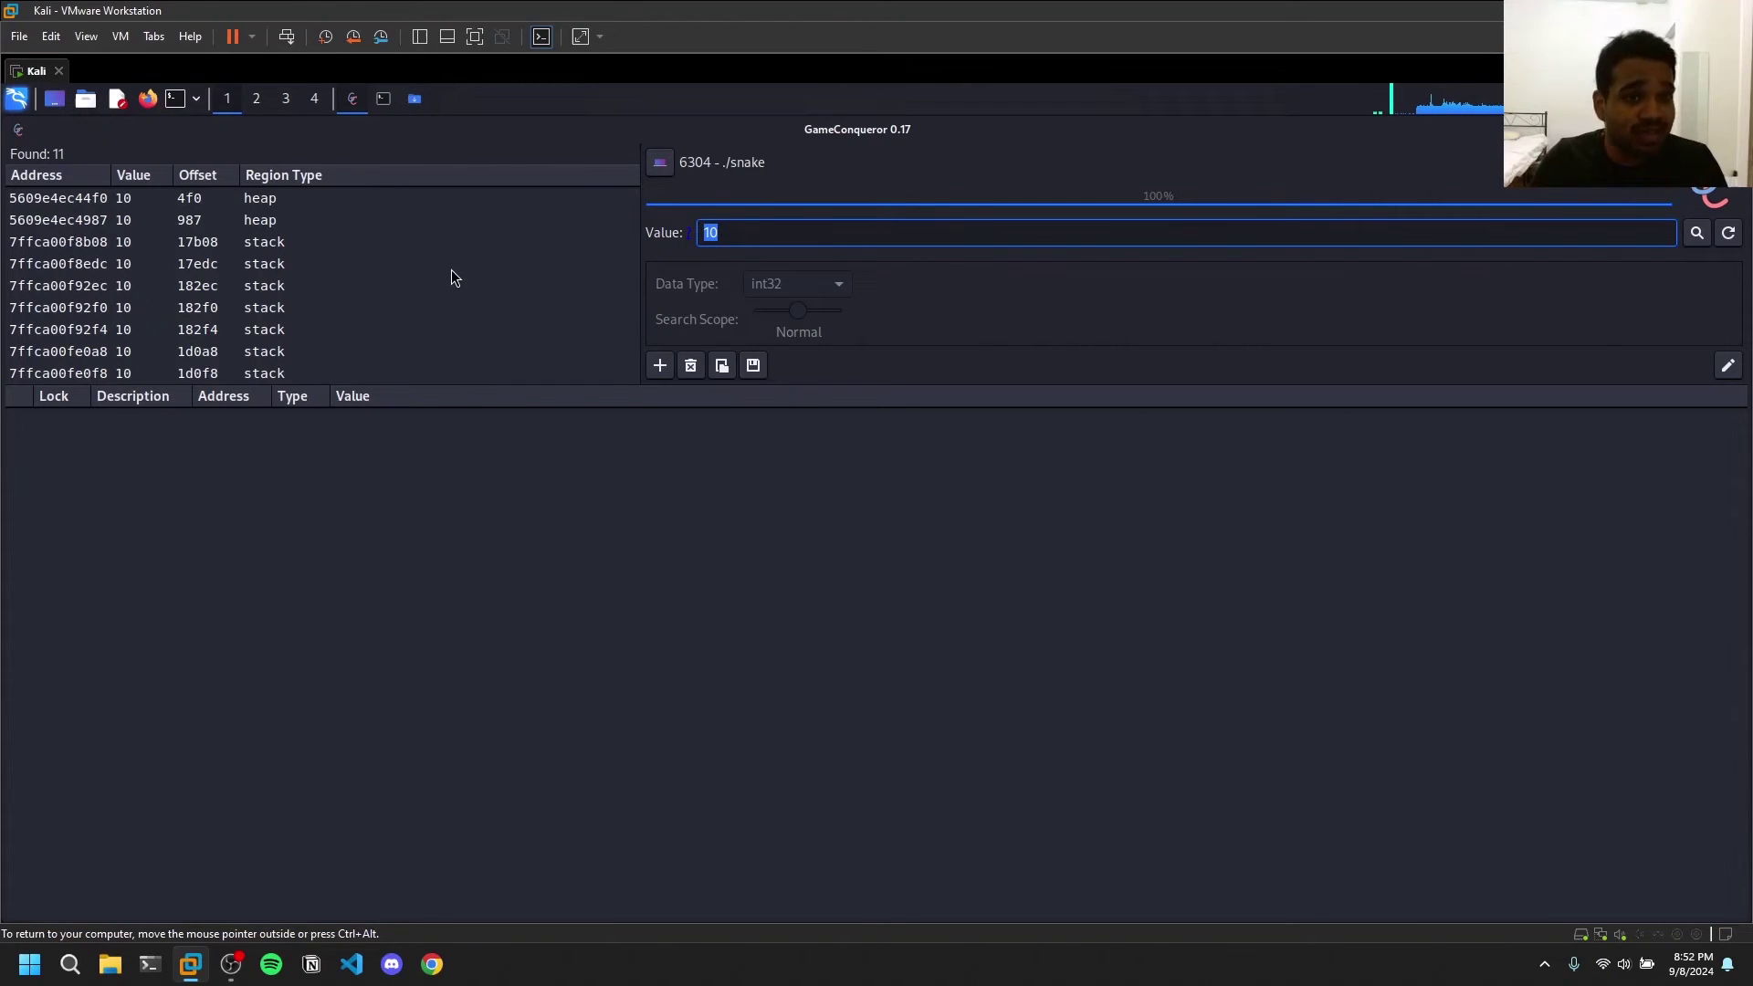
pyautogui.scroll(-2, 182, 306)
pyautogui.scroll(2, 129, 311)
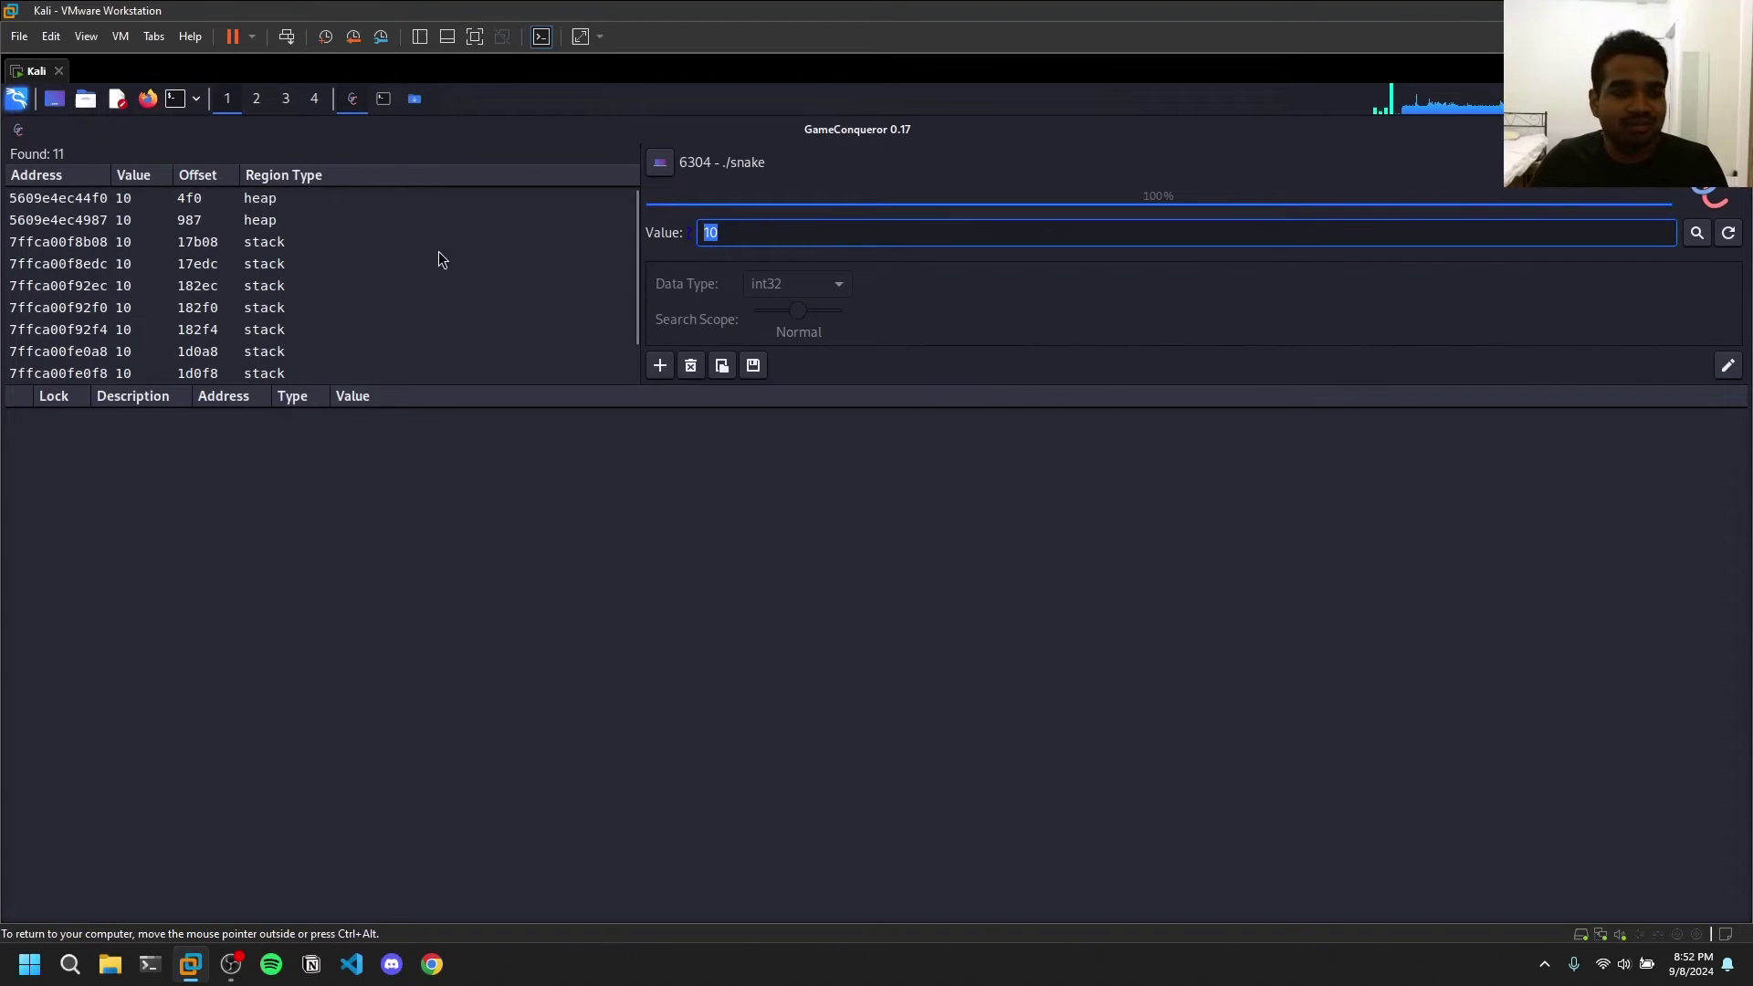
pyautogui.scroll(-1, 316, 288)
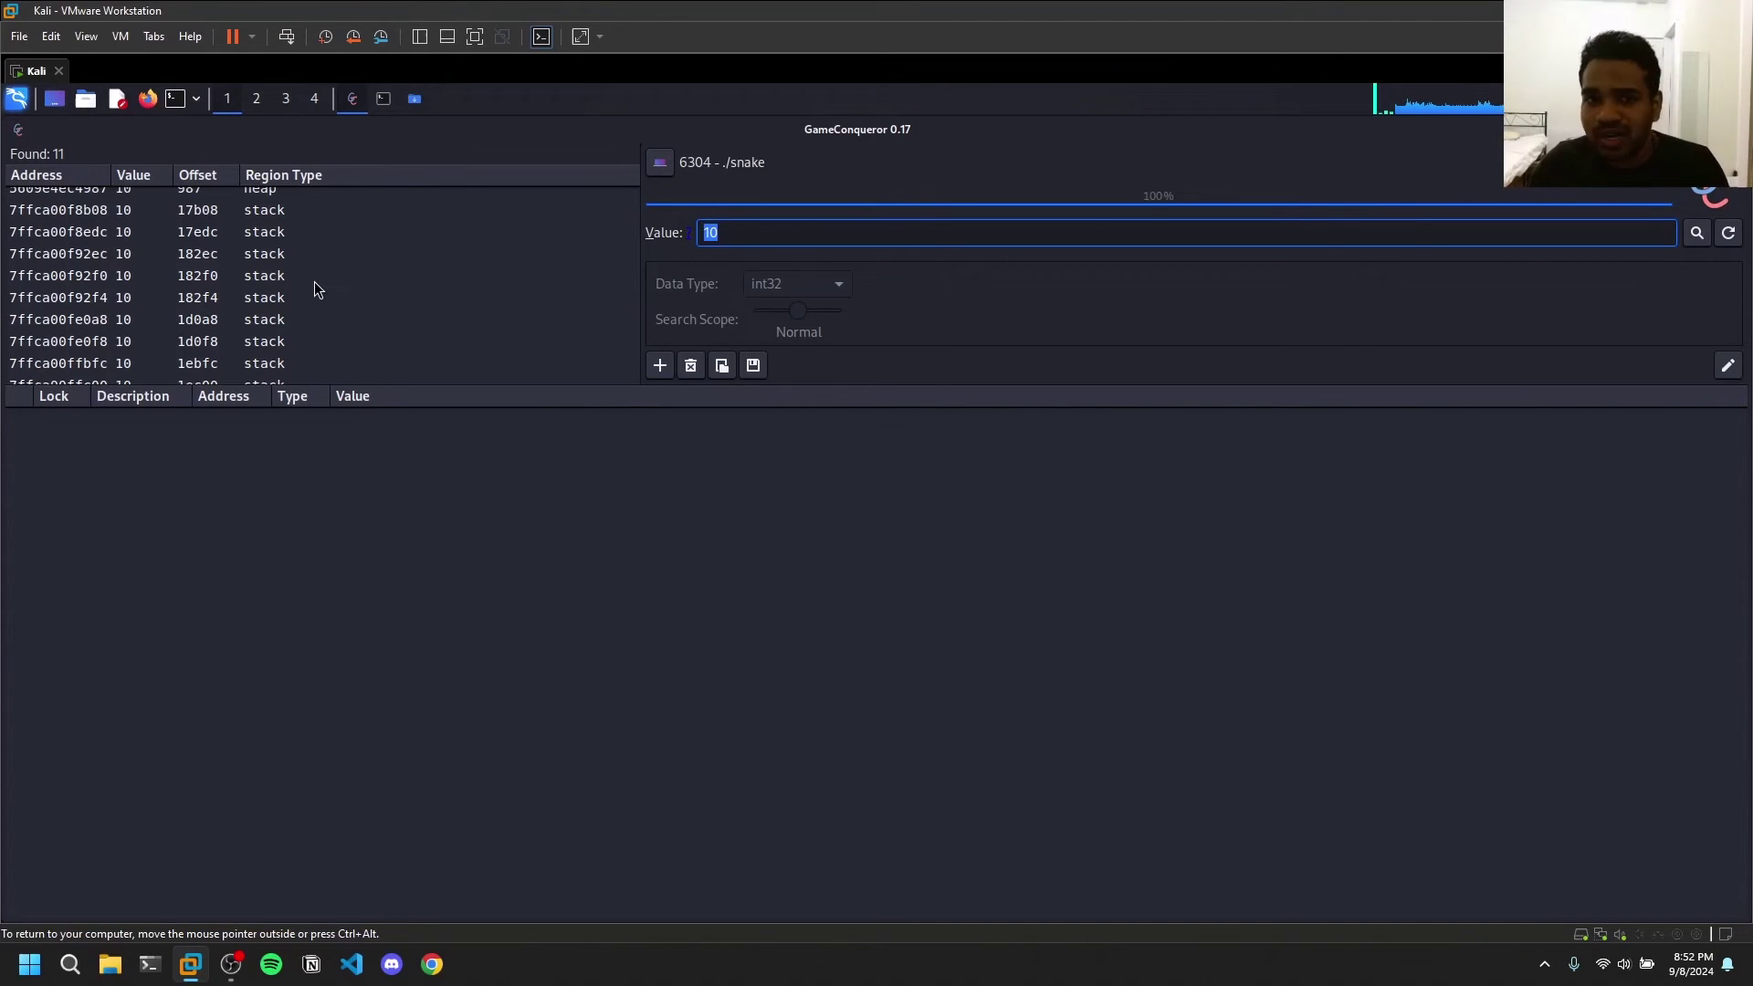
pyautogui.hotkey('alt', 'Tab')
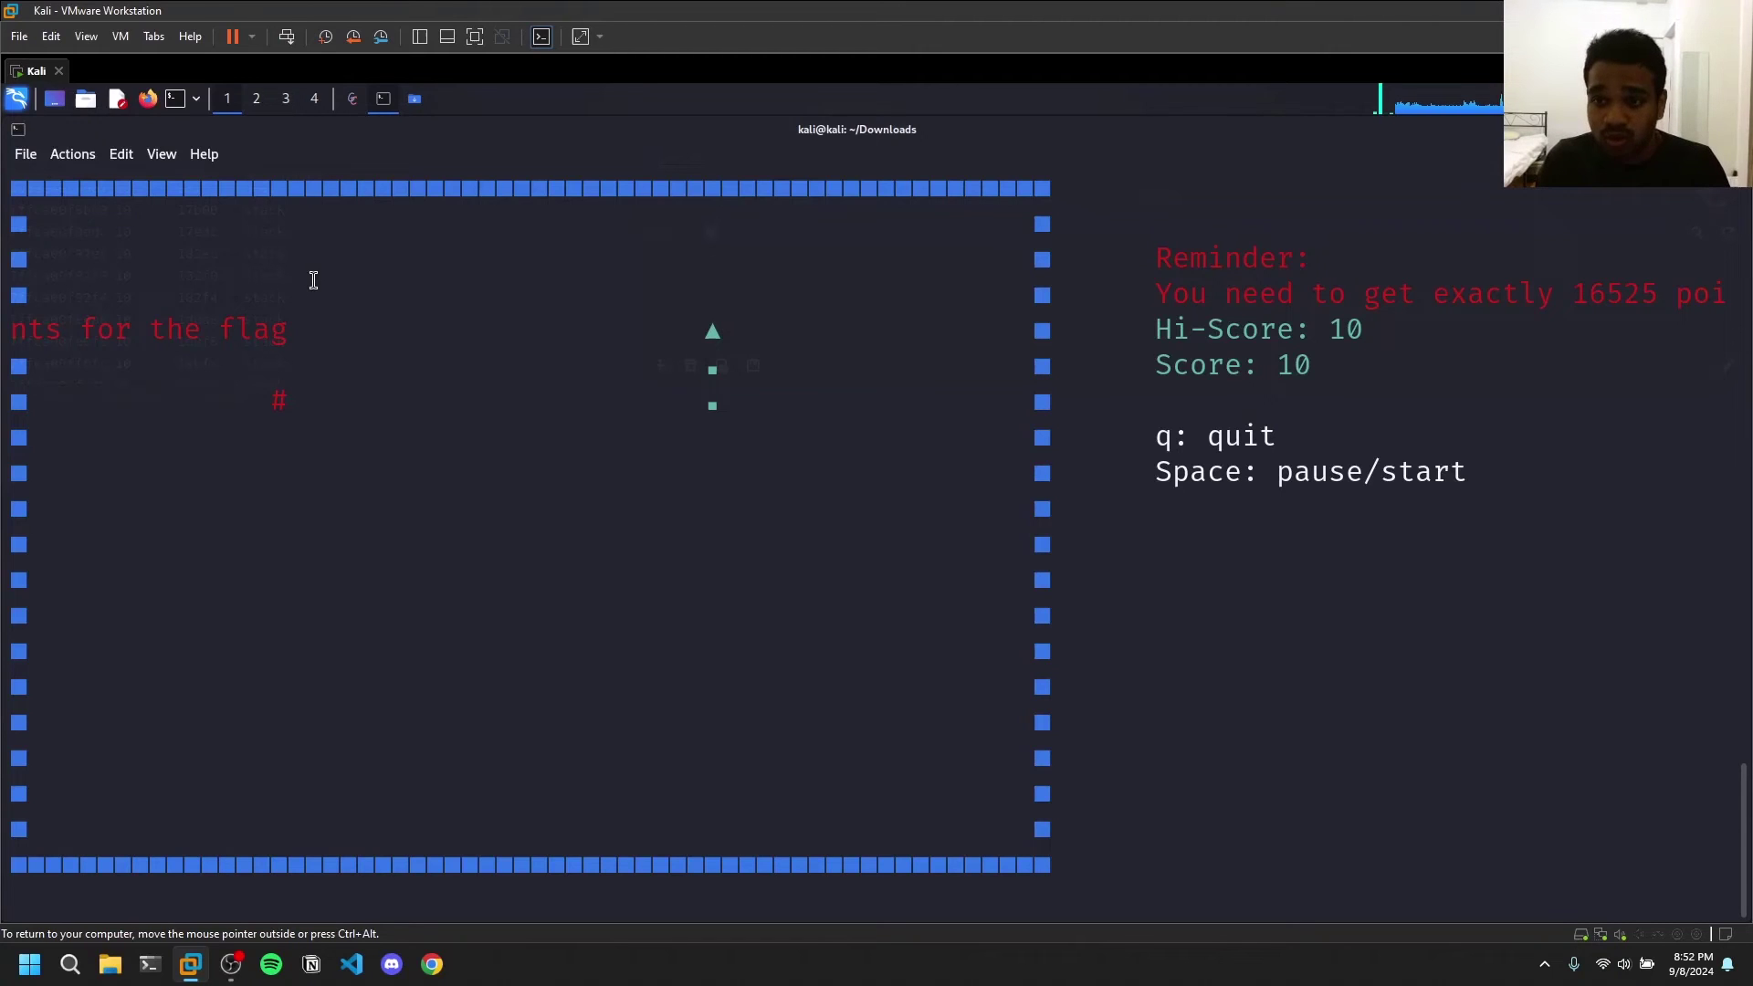
# Resume the game and steer left then down onto the food, reaching score 20
pyautogui.press('space')
pyautogui.press('Left')
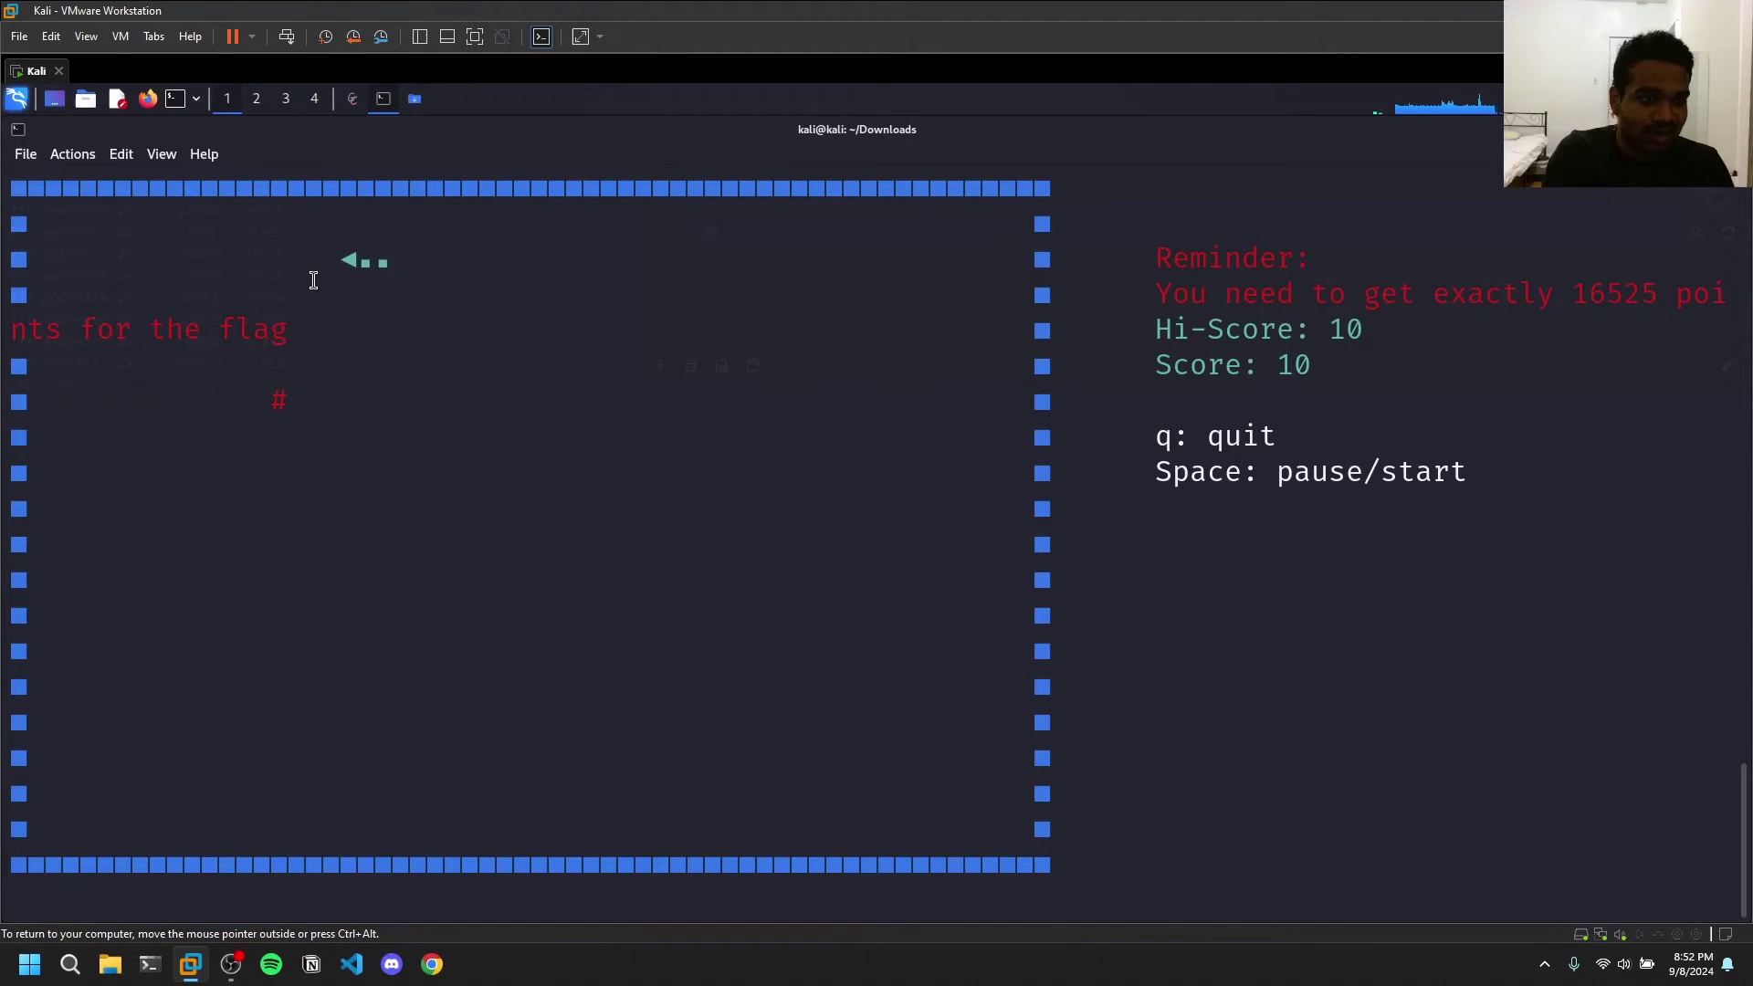
pyautogui.press('Down')
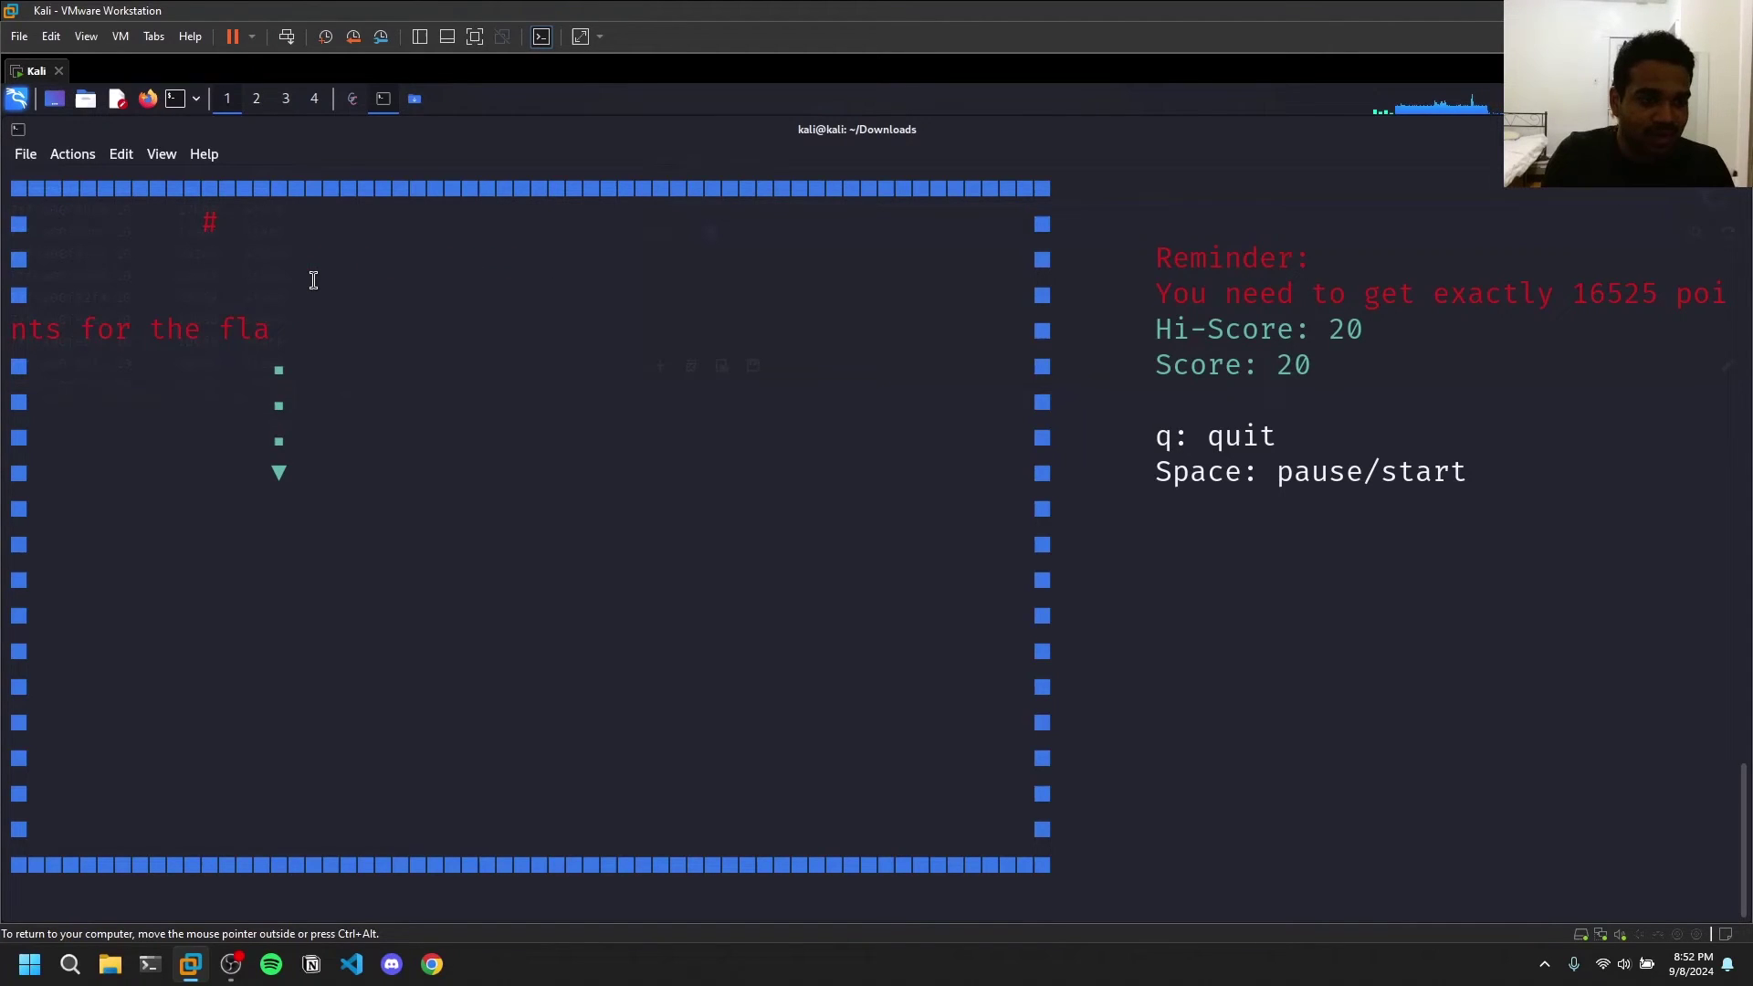
# Rescan for 20, leaving stack addresses 7ffca00ffbfc and 7ffca00ffc00 in a widened Address column
pyautogui.hotkey('alt', 'Tab')
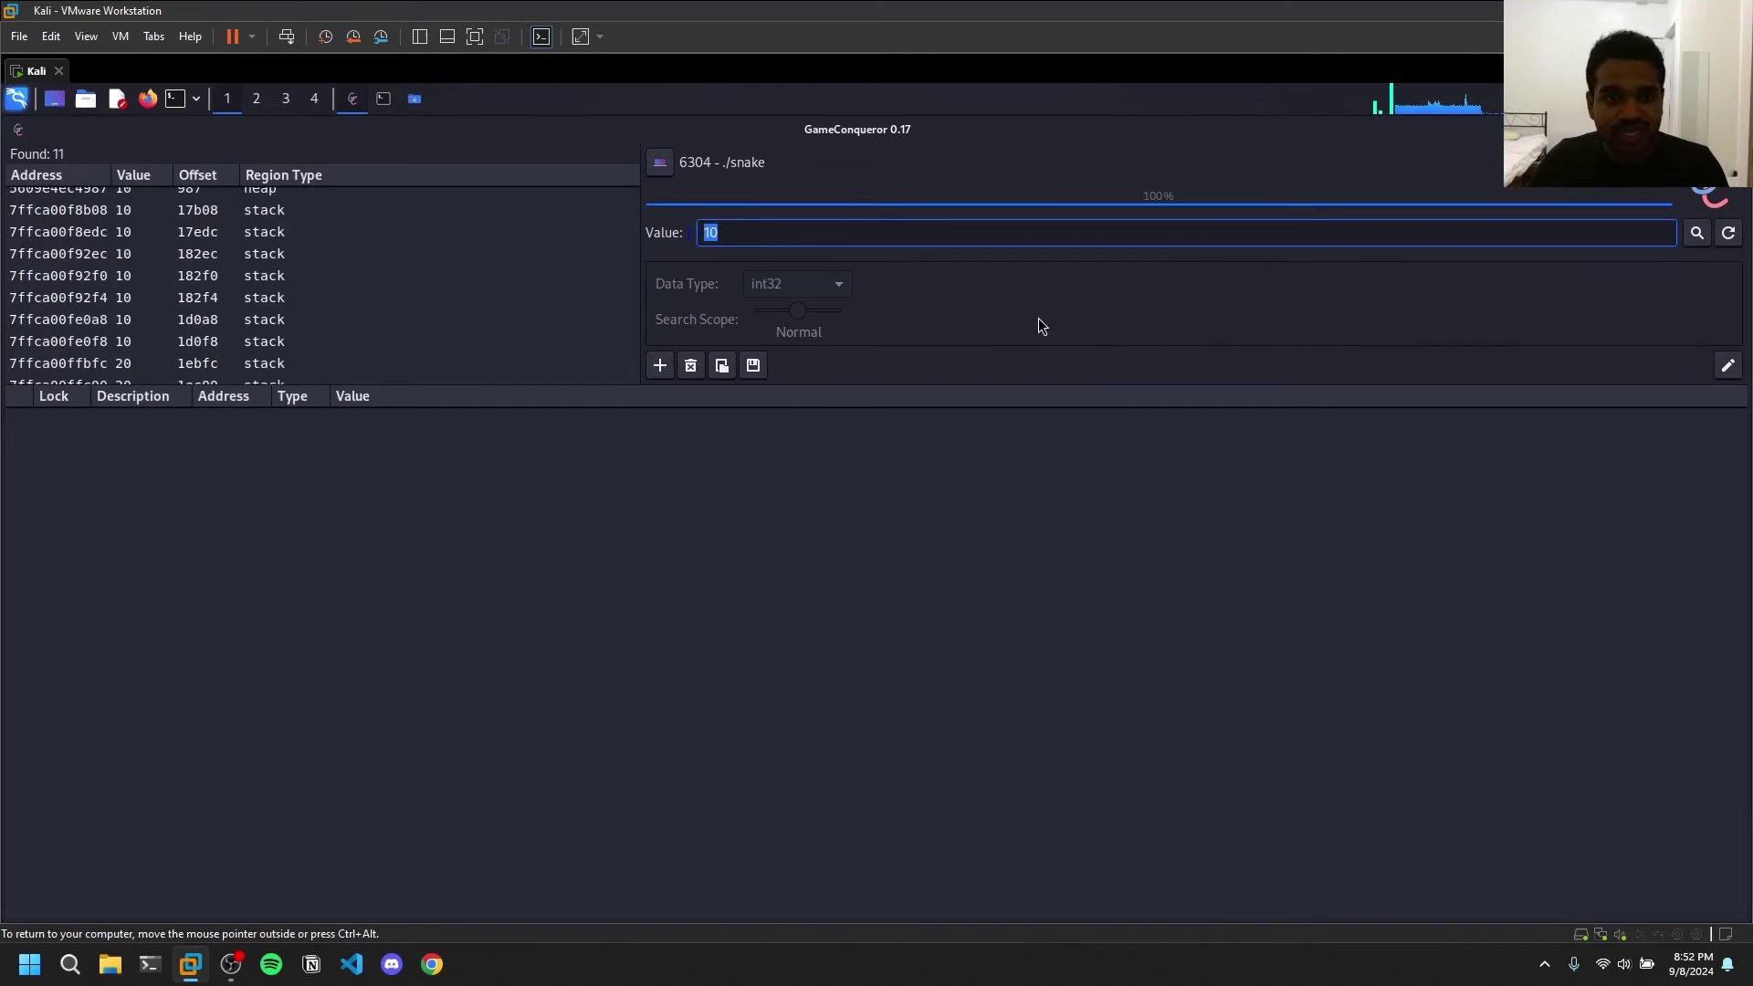
pyautogui.write('20')
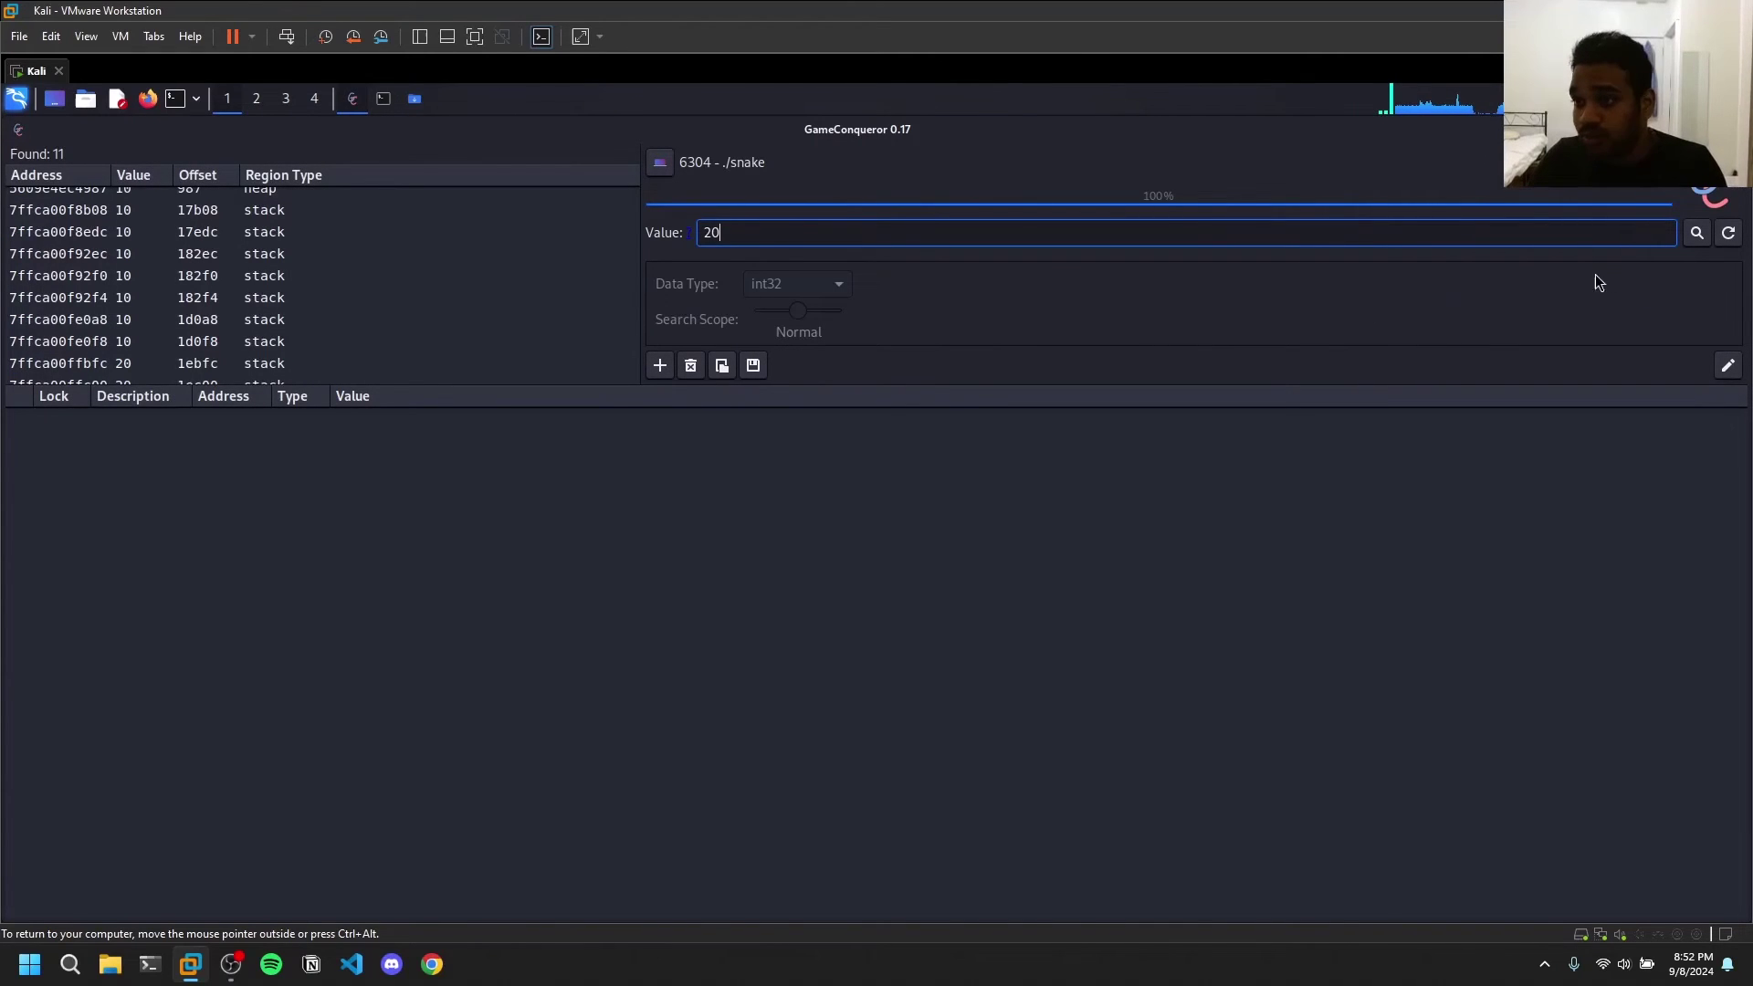
pyautogui.click(1696, 233)
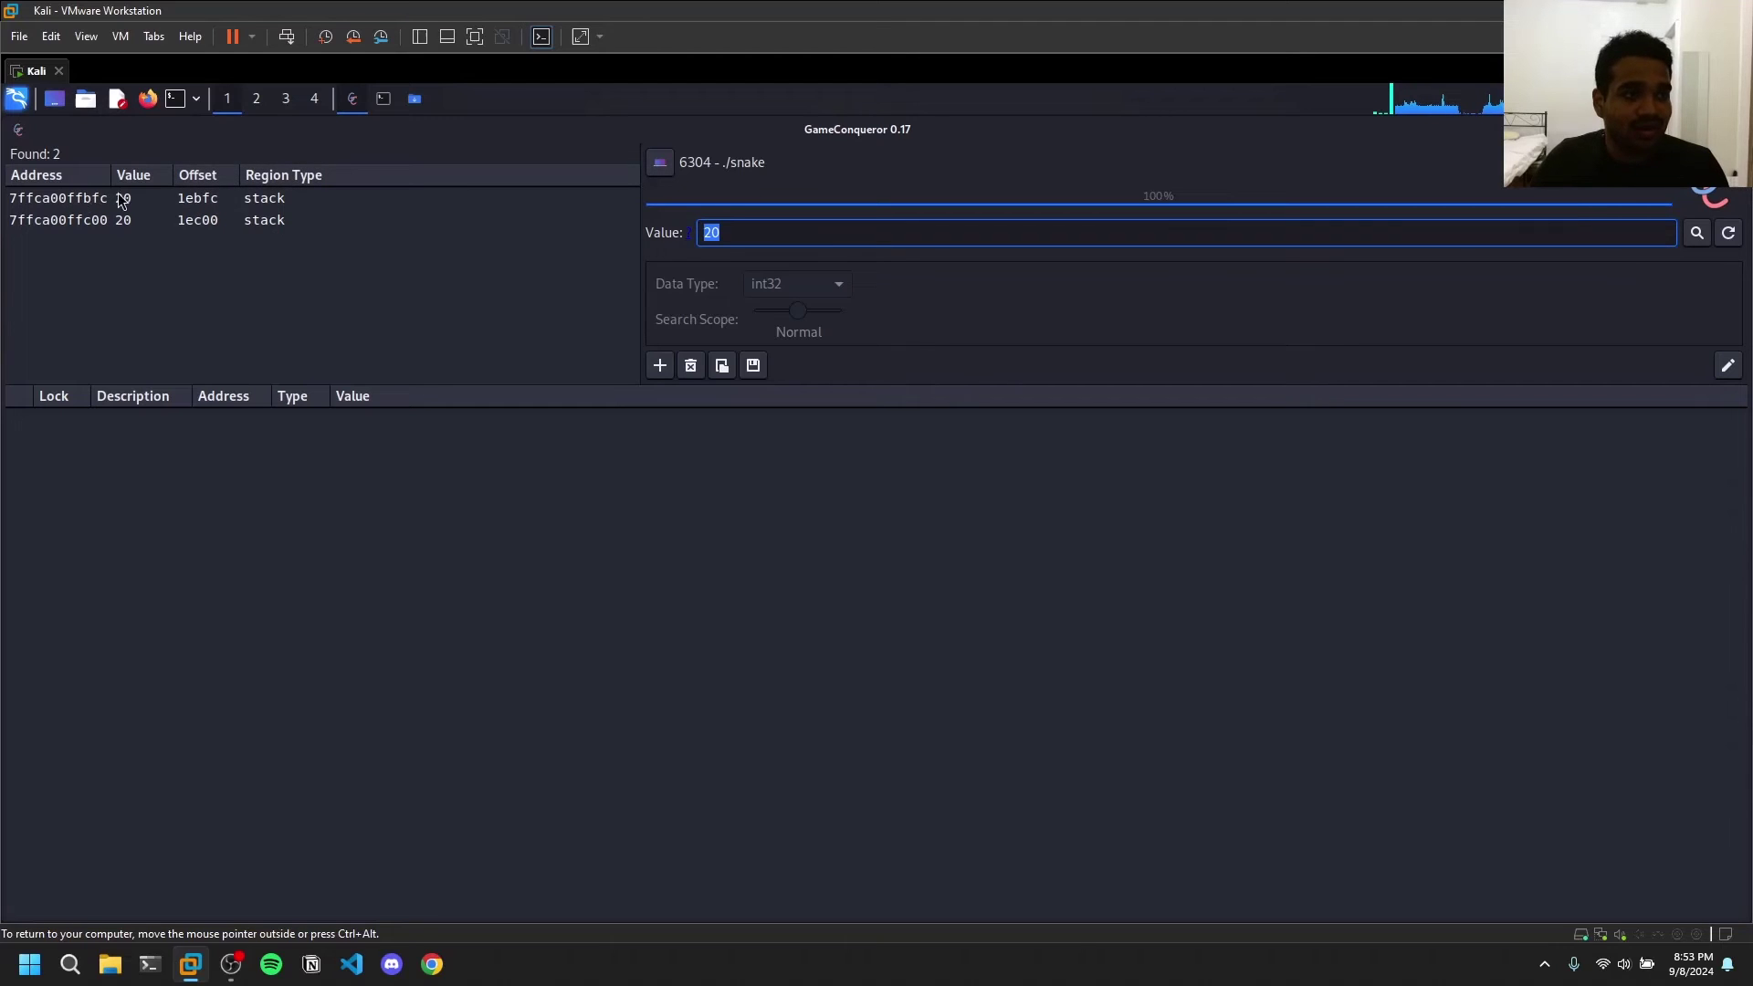
pyautogui.moveTo(113, 174); pyautogui.dragTo(154, 177)
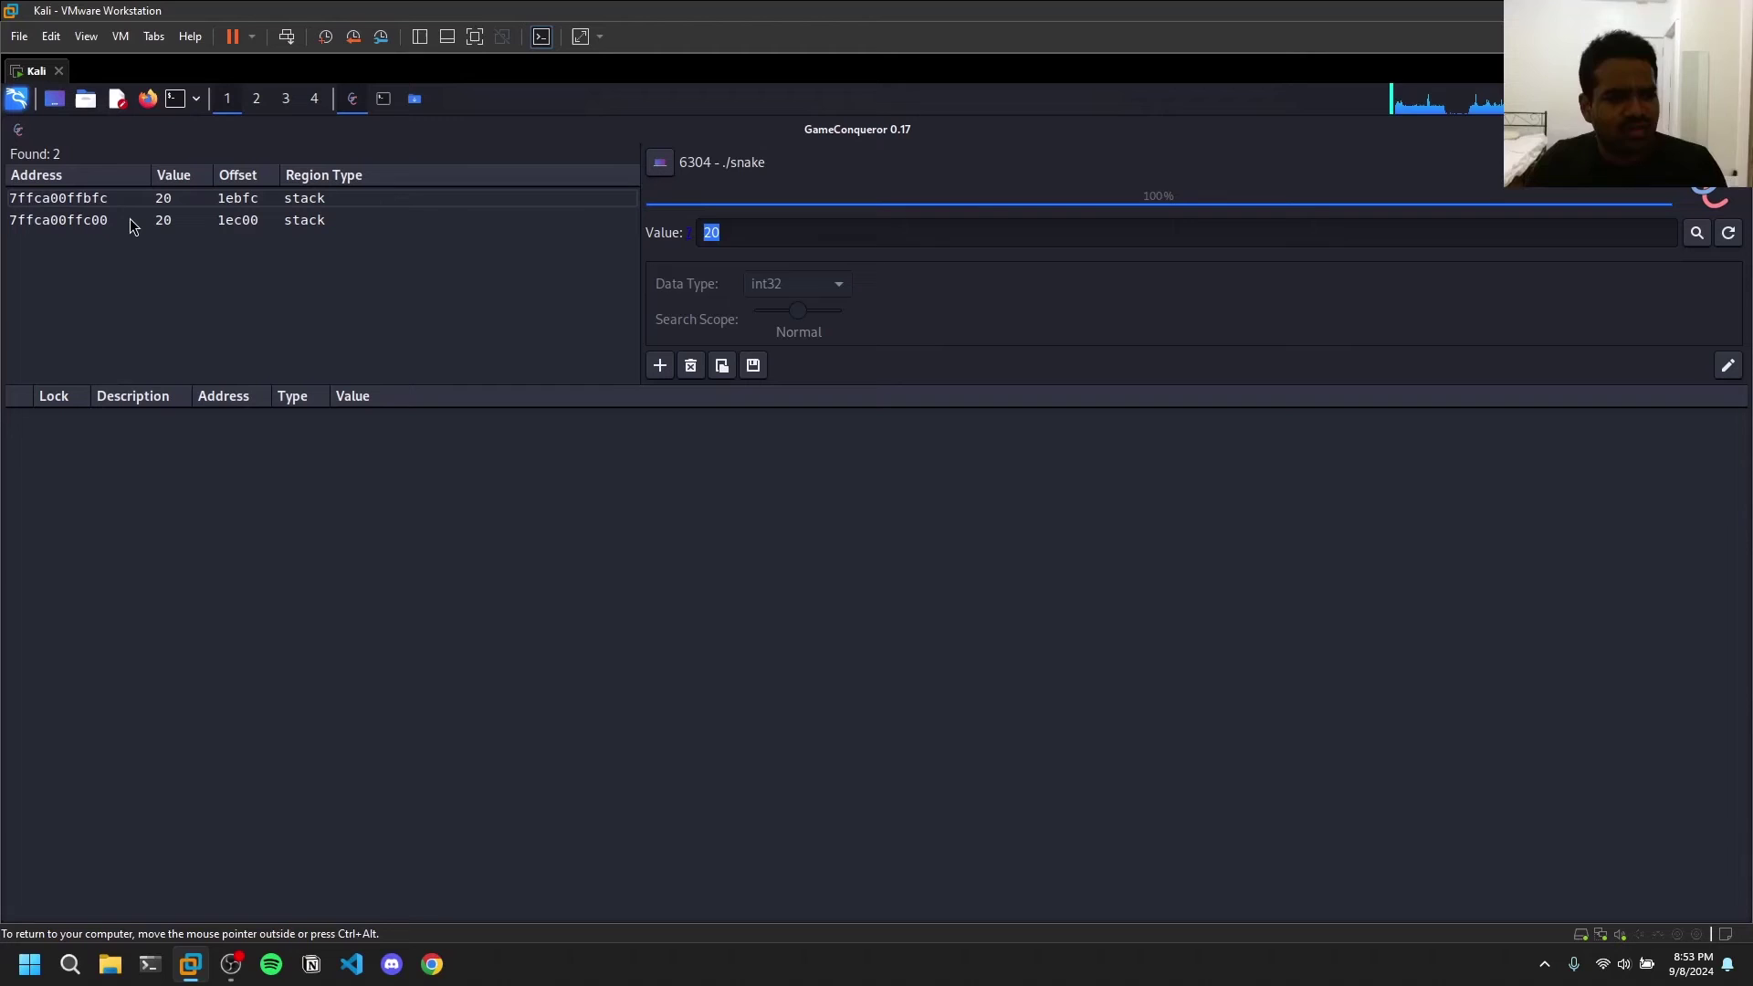
# Steer the snake left, up, then right onto the food, raising the score from 20 to 30
pyautogui.hotkey('alt', 'Tab')
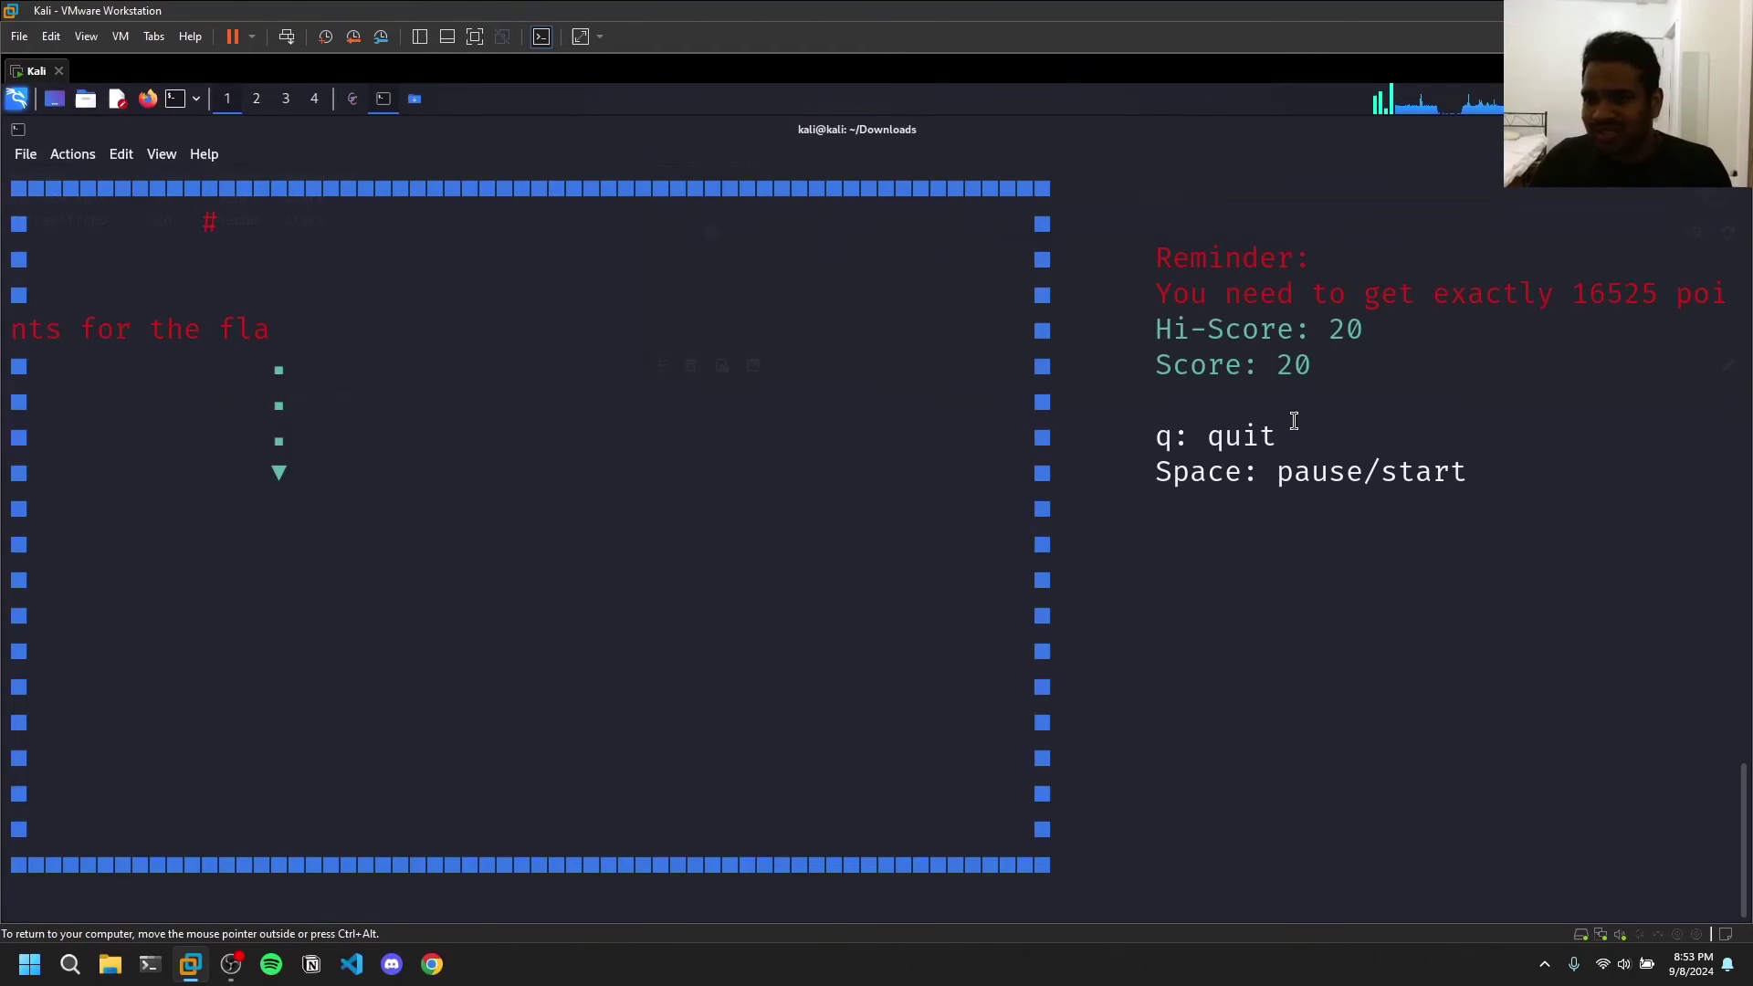
pyautogui.moveTo(1331, 365); pyautogui.dragTo(1367, 333)
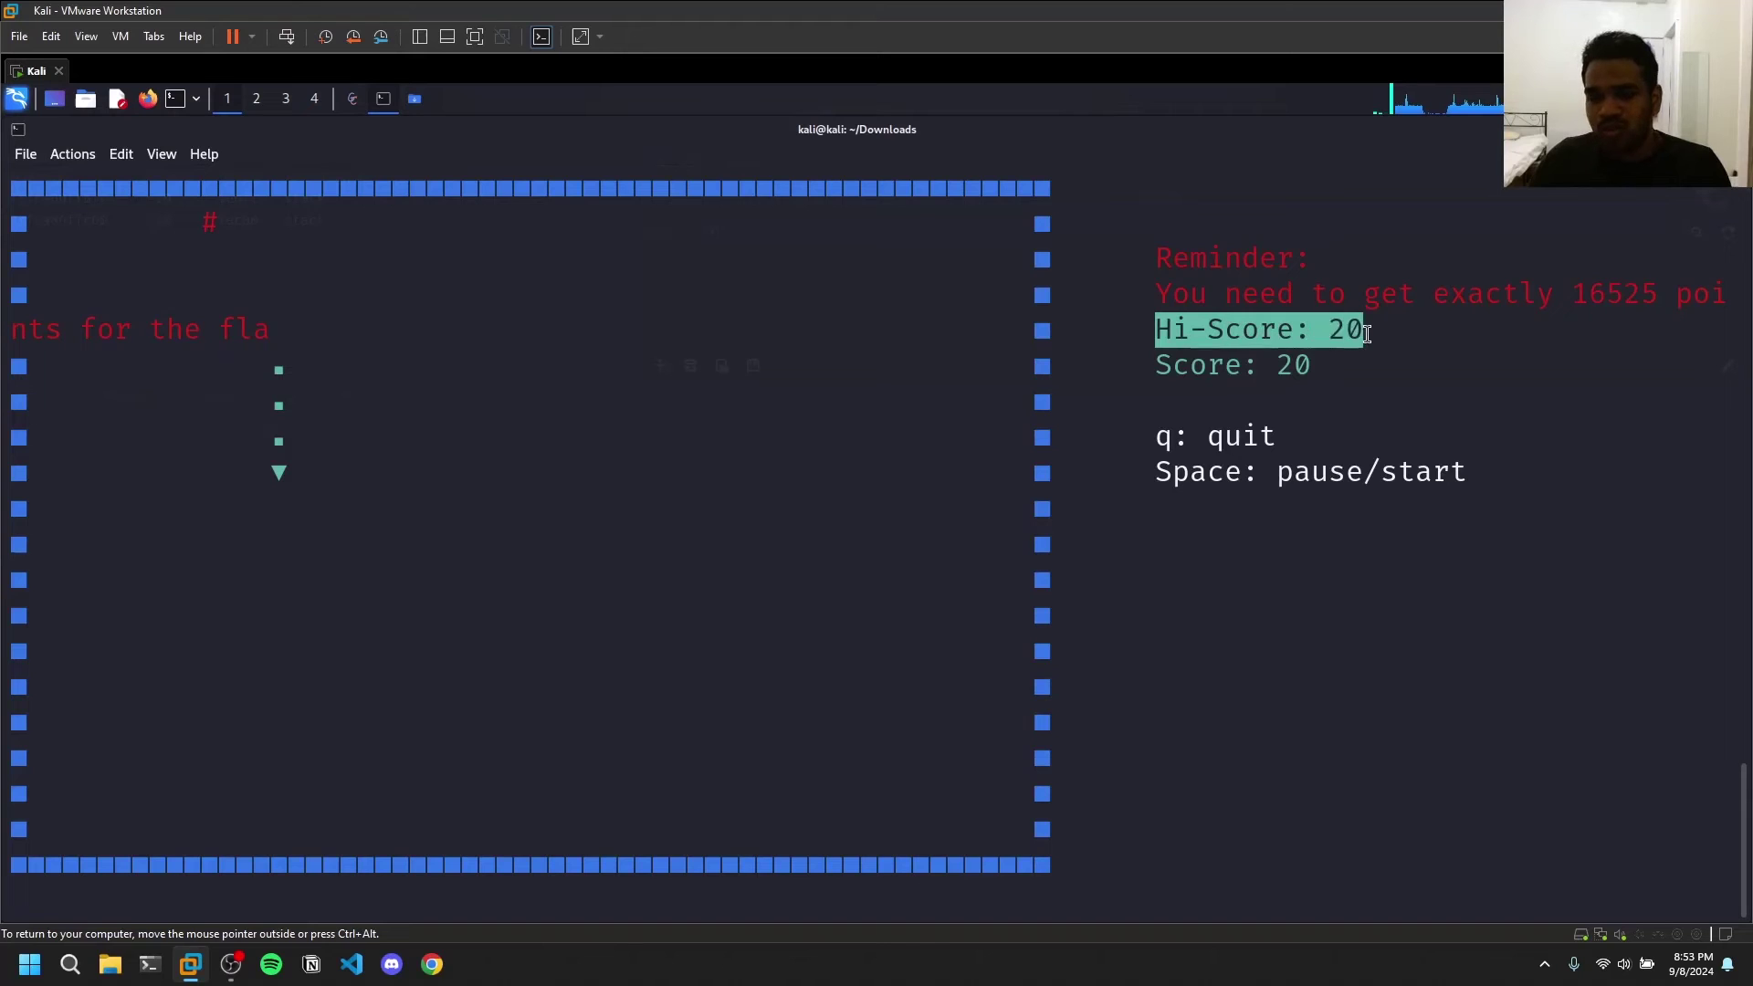
pyautogui.hotkey('alt', 'Tab')
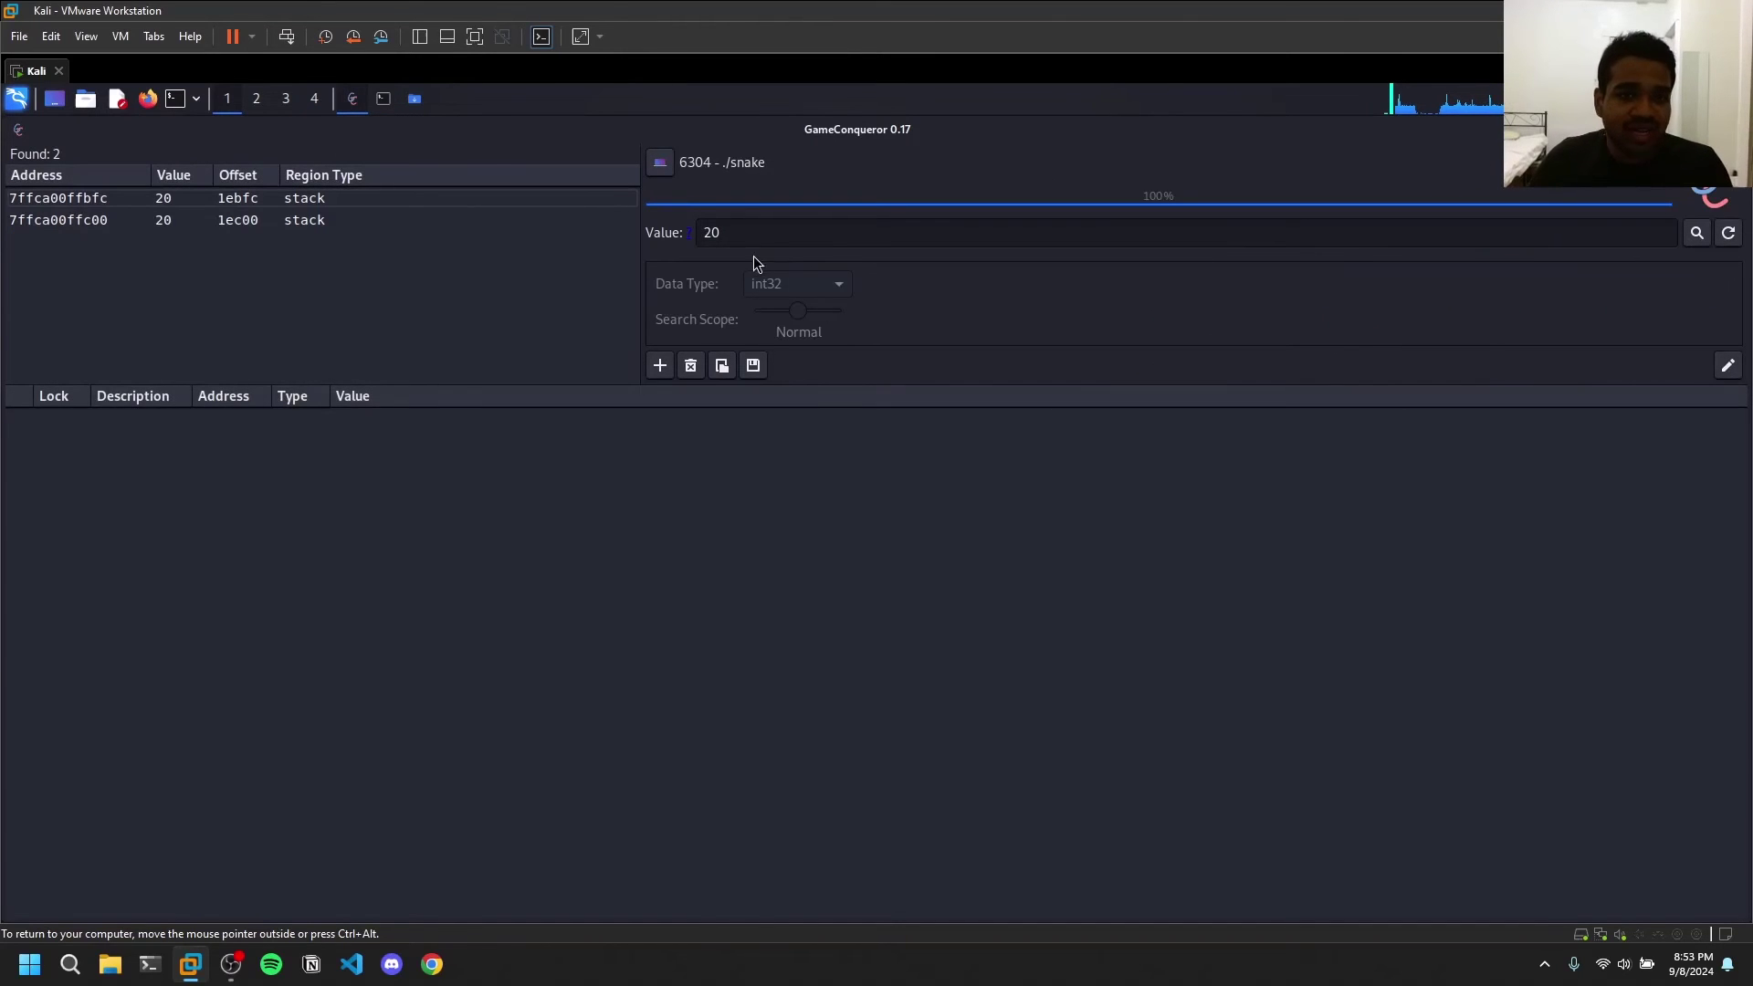
pyautogui.hotkey('alt', 'Tab')
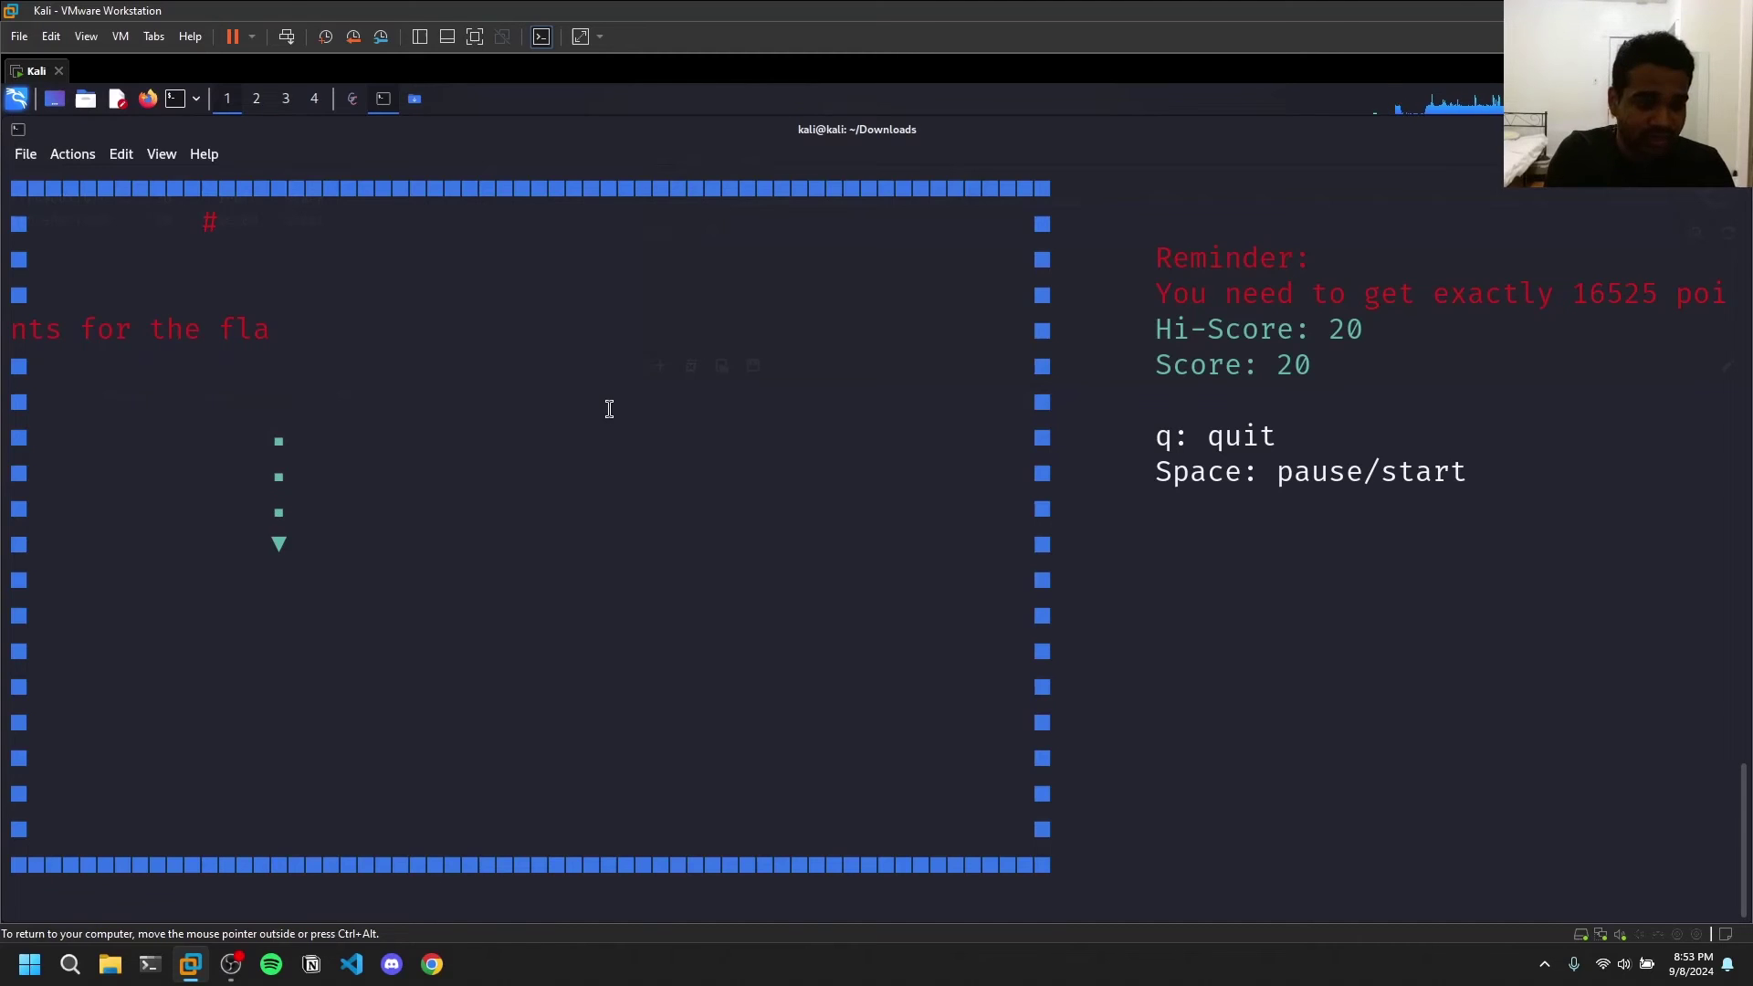
pyautogui.press('Left')
pyautogui.press('Up')
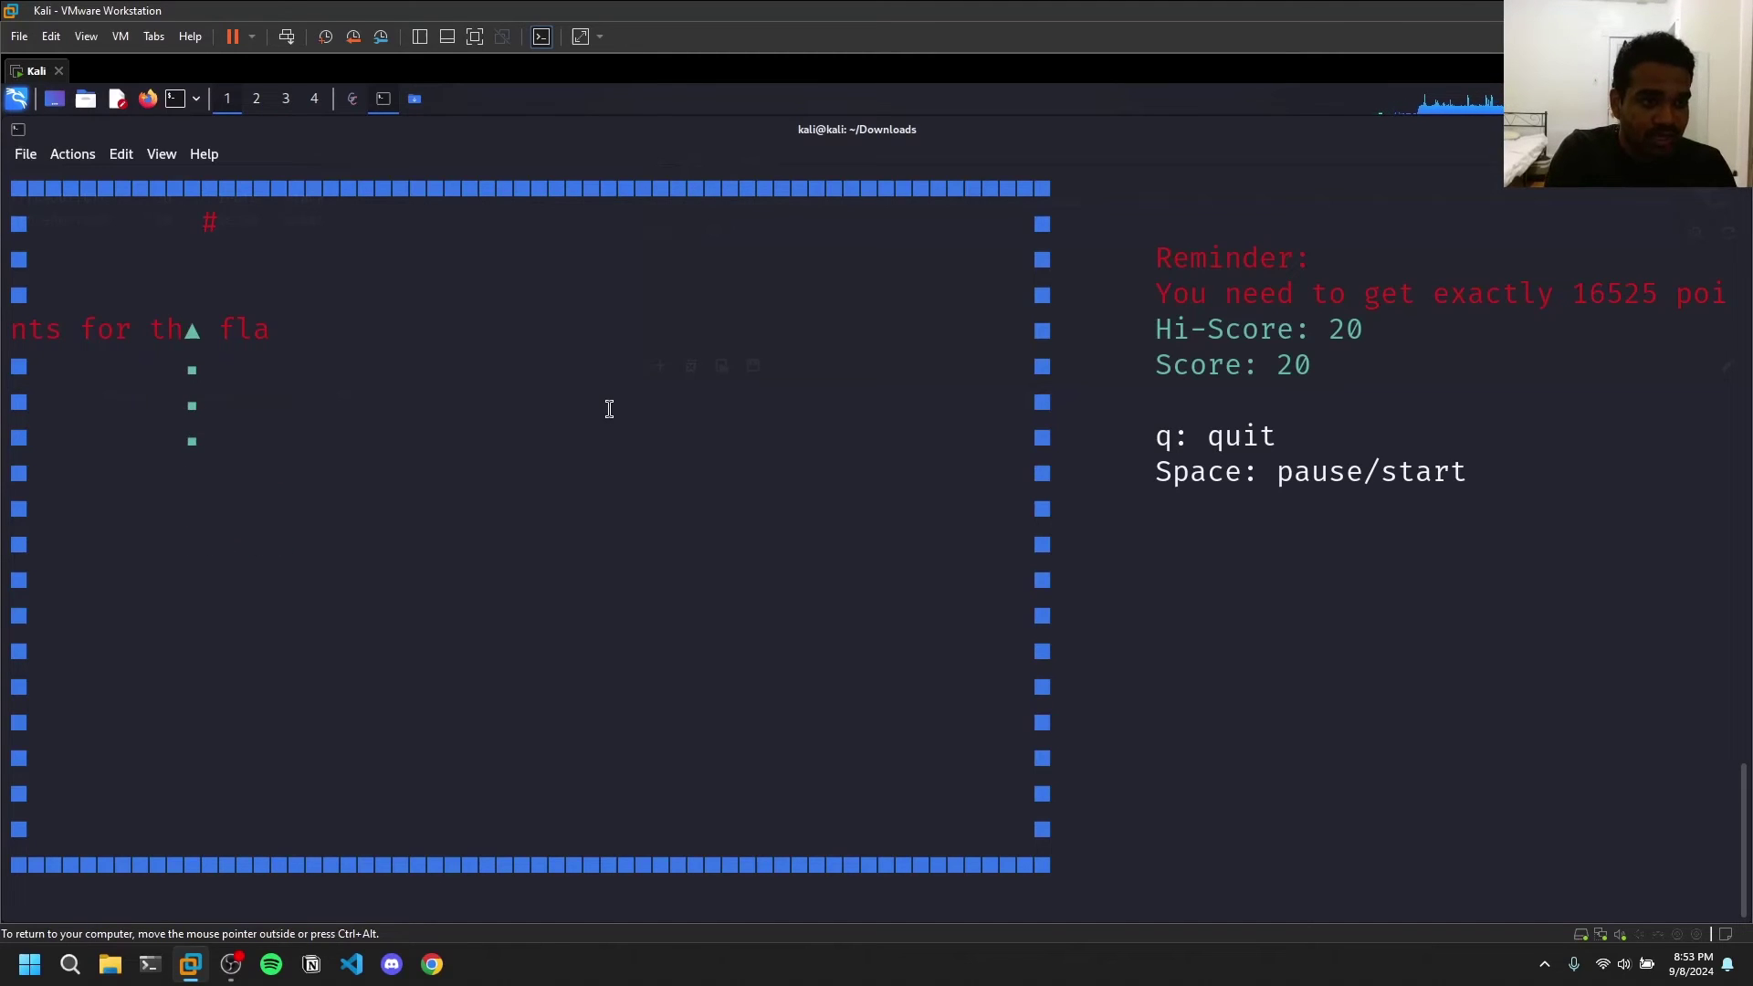
pyautogui.press('Right')
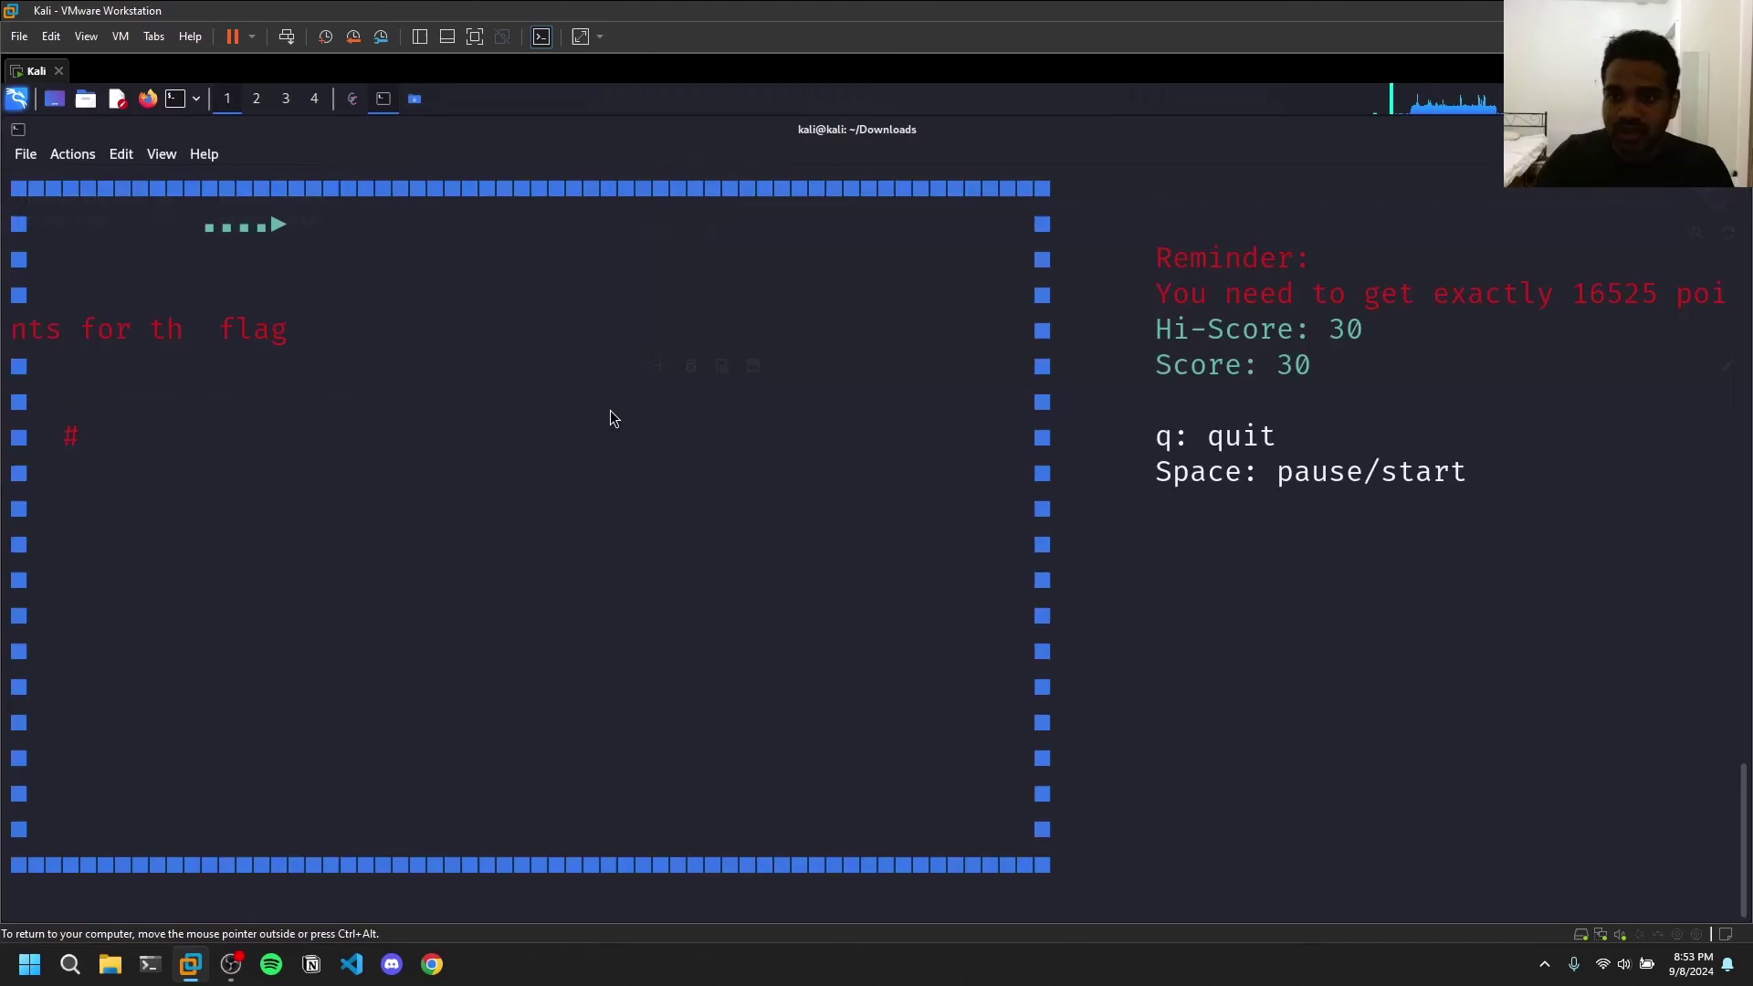
pyautogui.hotkey('alt', 'Tab')
# Replace the search value 20 with 30 and rescan the game's memory
pyautogui.doubleClick(905, 228)
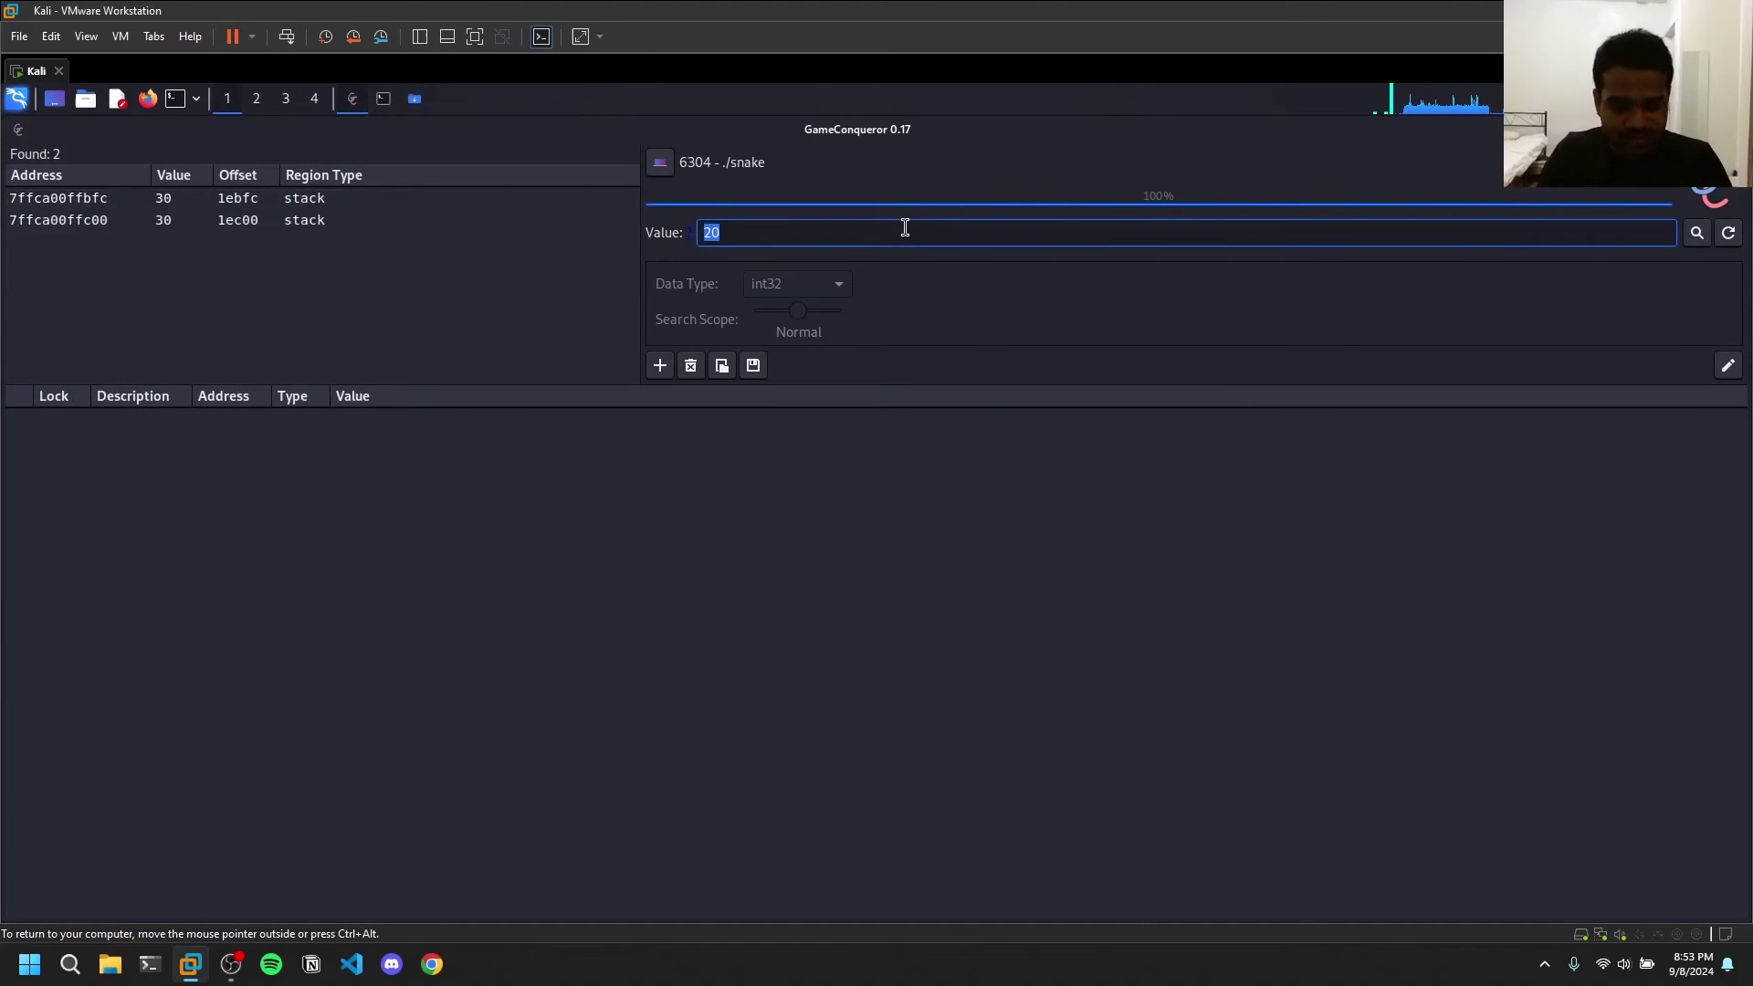
pyautogui.write('30')
pyautogui.press('Return')
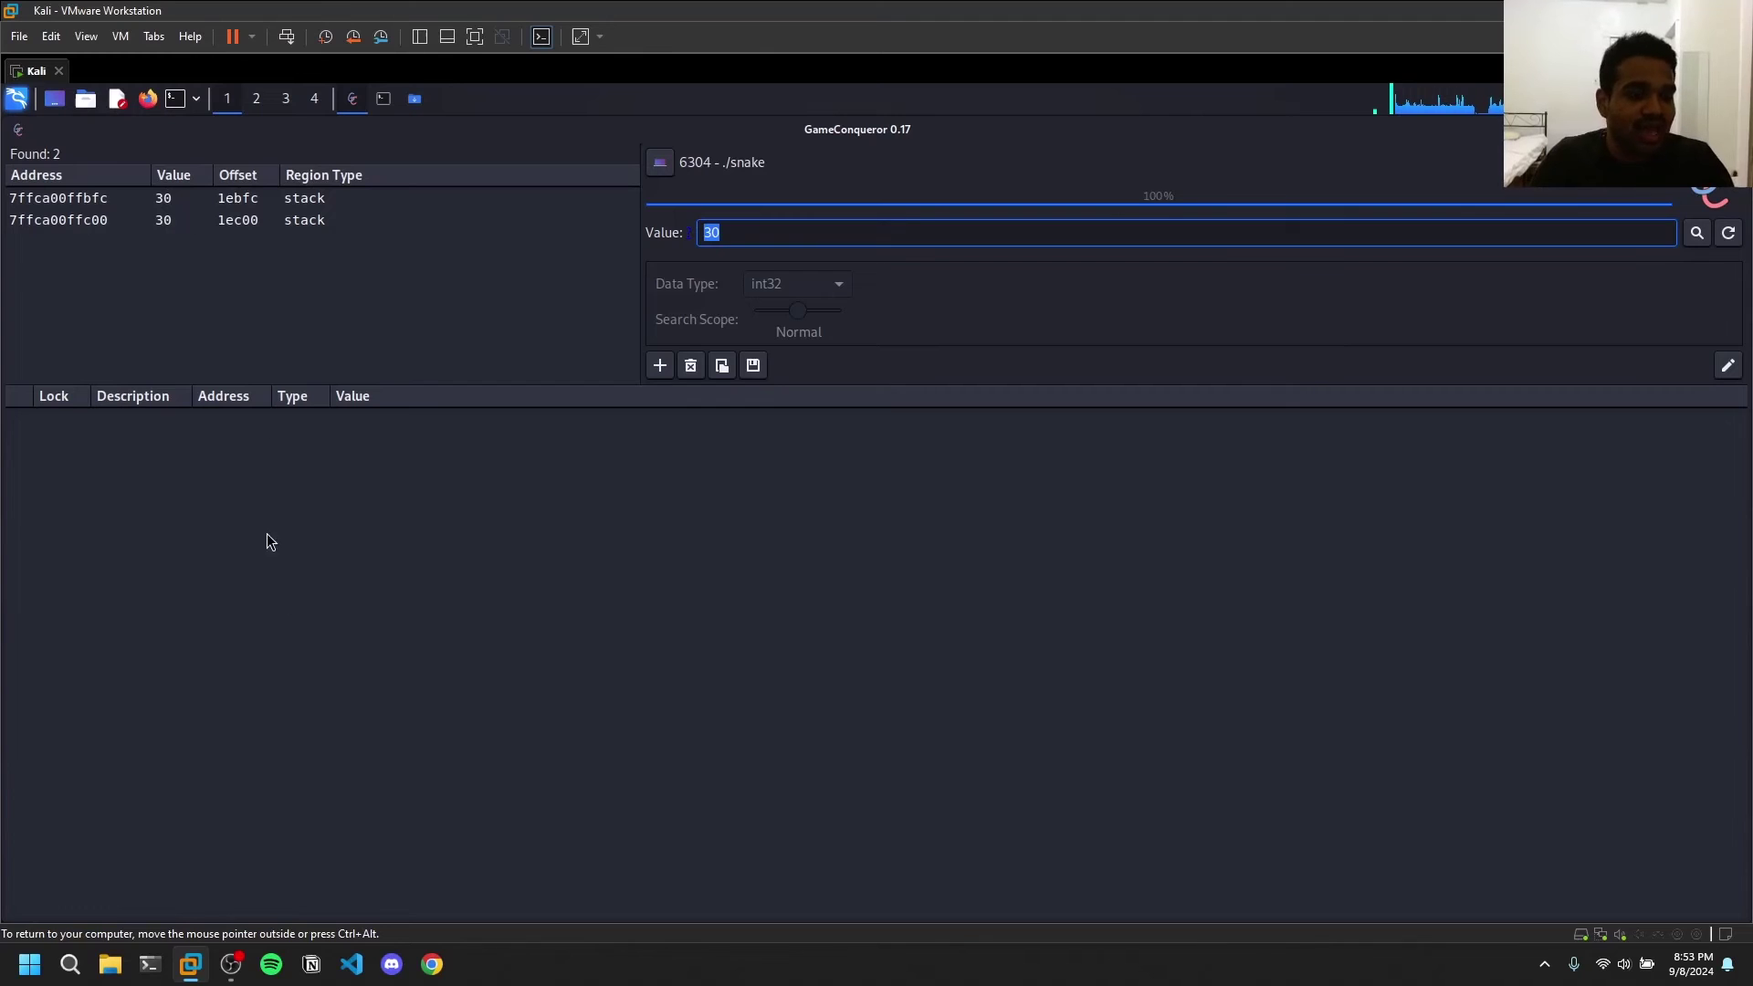
# Confirm in the snake game that both Hi-Score and Score read 30
pyautogui.click(384, 98)
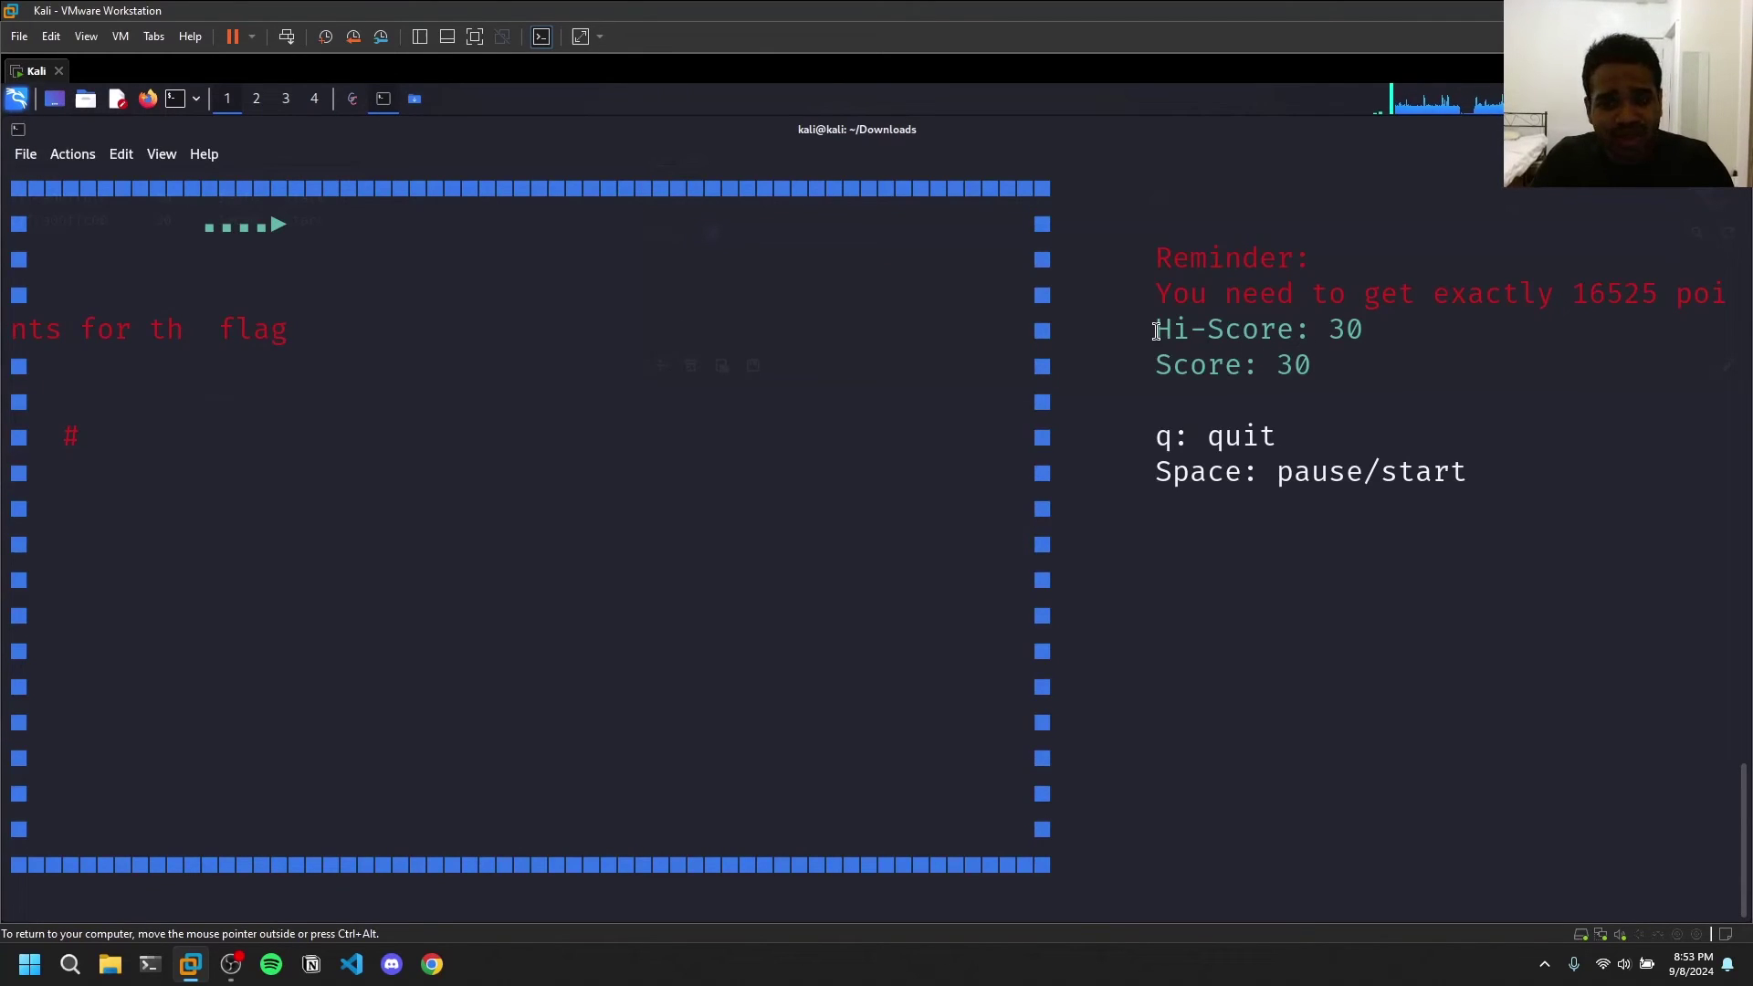
pyautogui.moveTo(1156, 331); pyautogui.dragTo(1282, 331)
pyautogui.click(1278, 337)
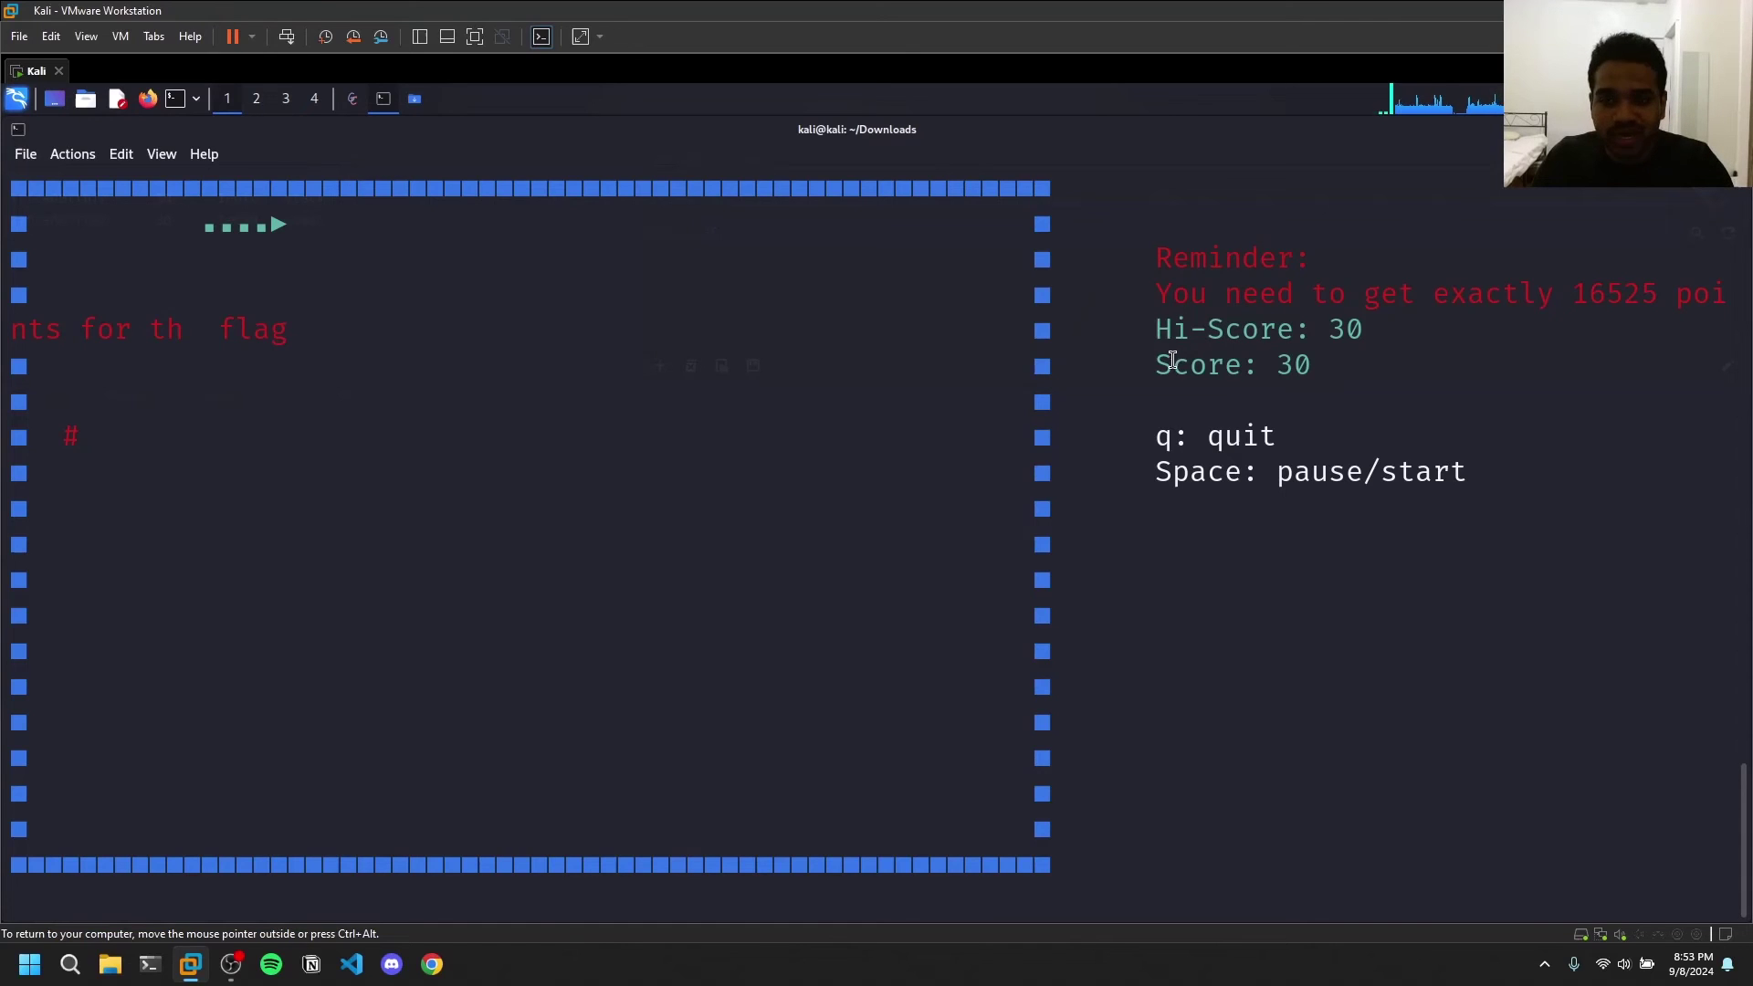
pyautogui.moveTo(1173, 365); pyautogui.dragTo(1243, 365)
pyautogui.click(1241, 369)
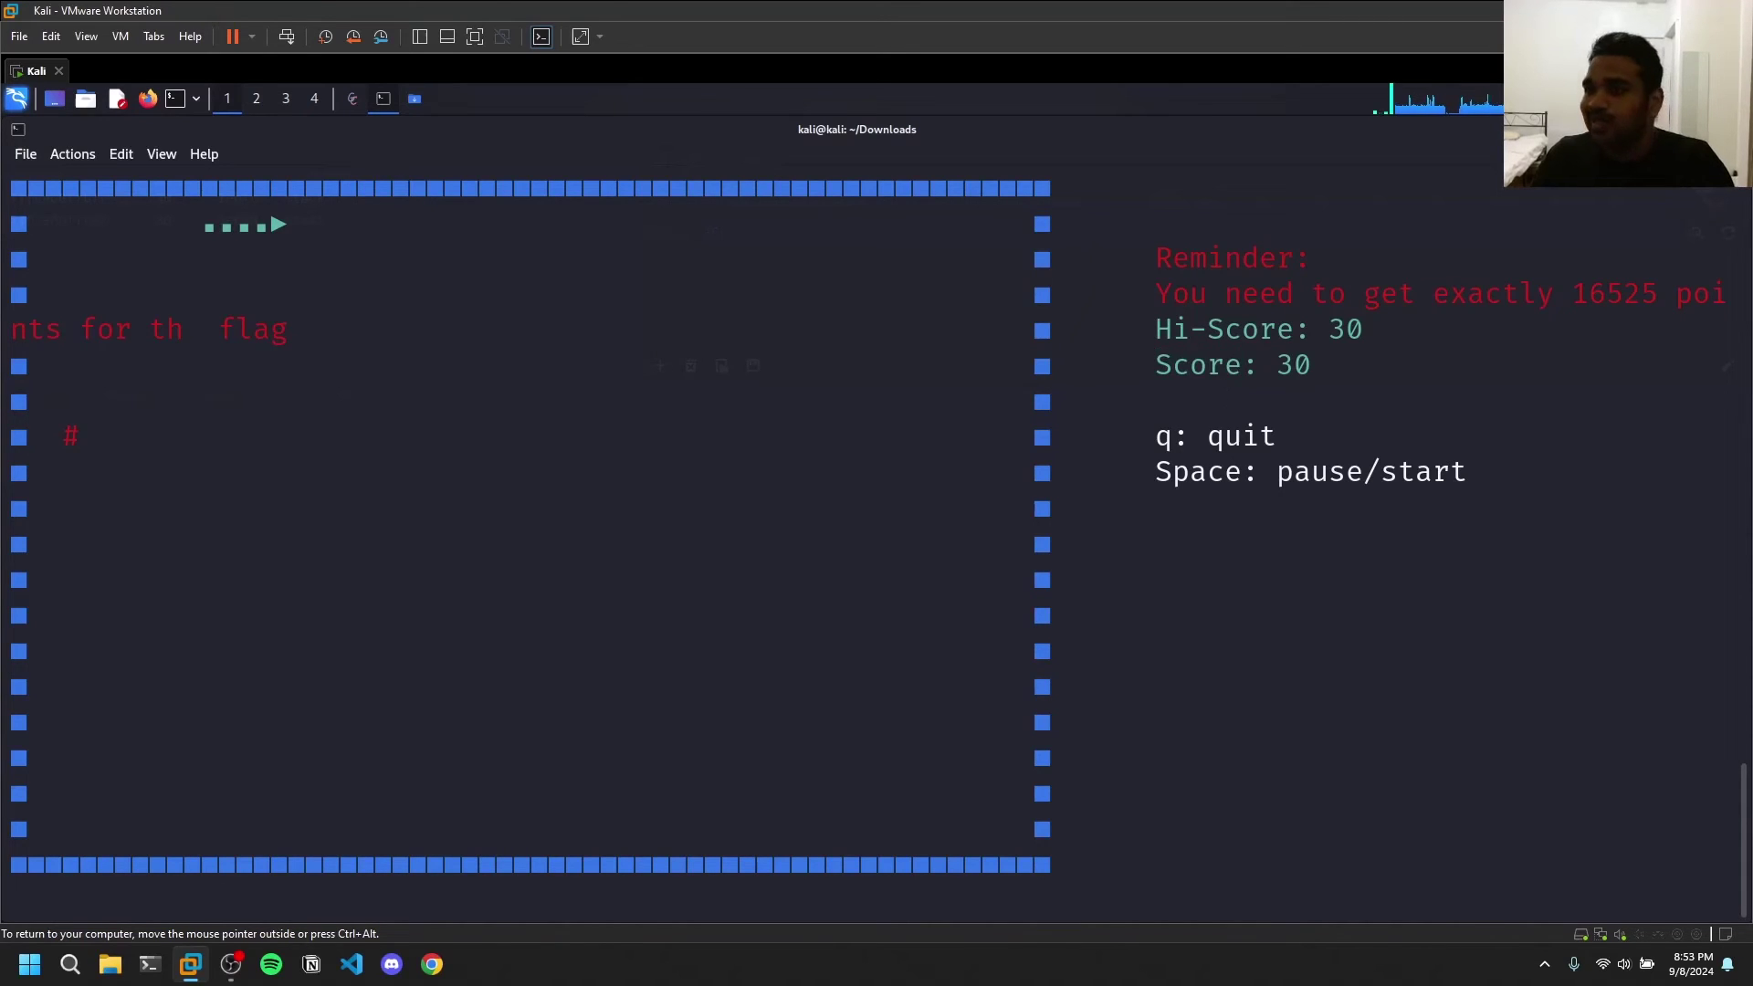
pyautogui.hotkey('alt', 'Tab')
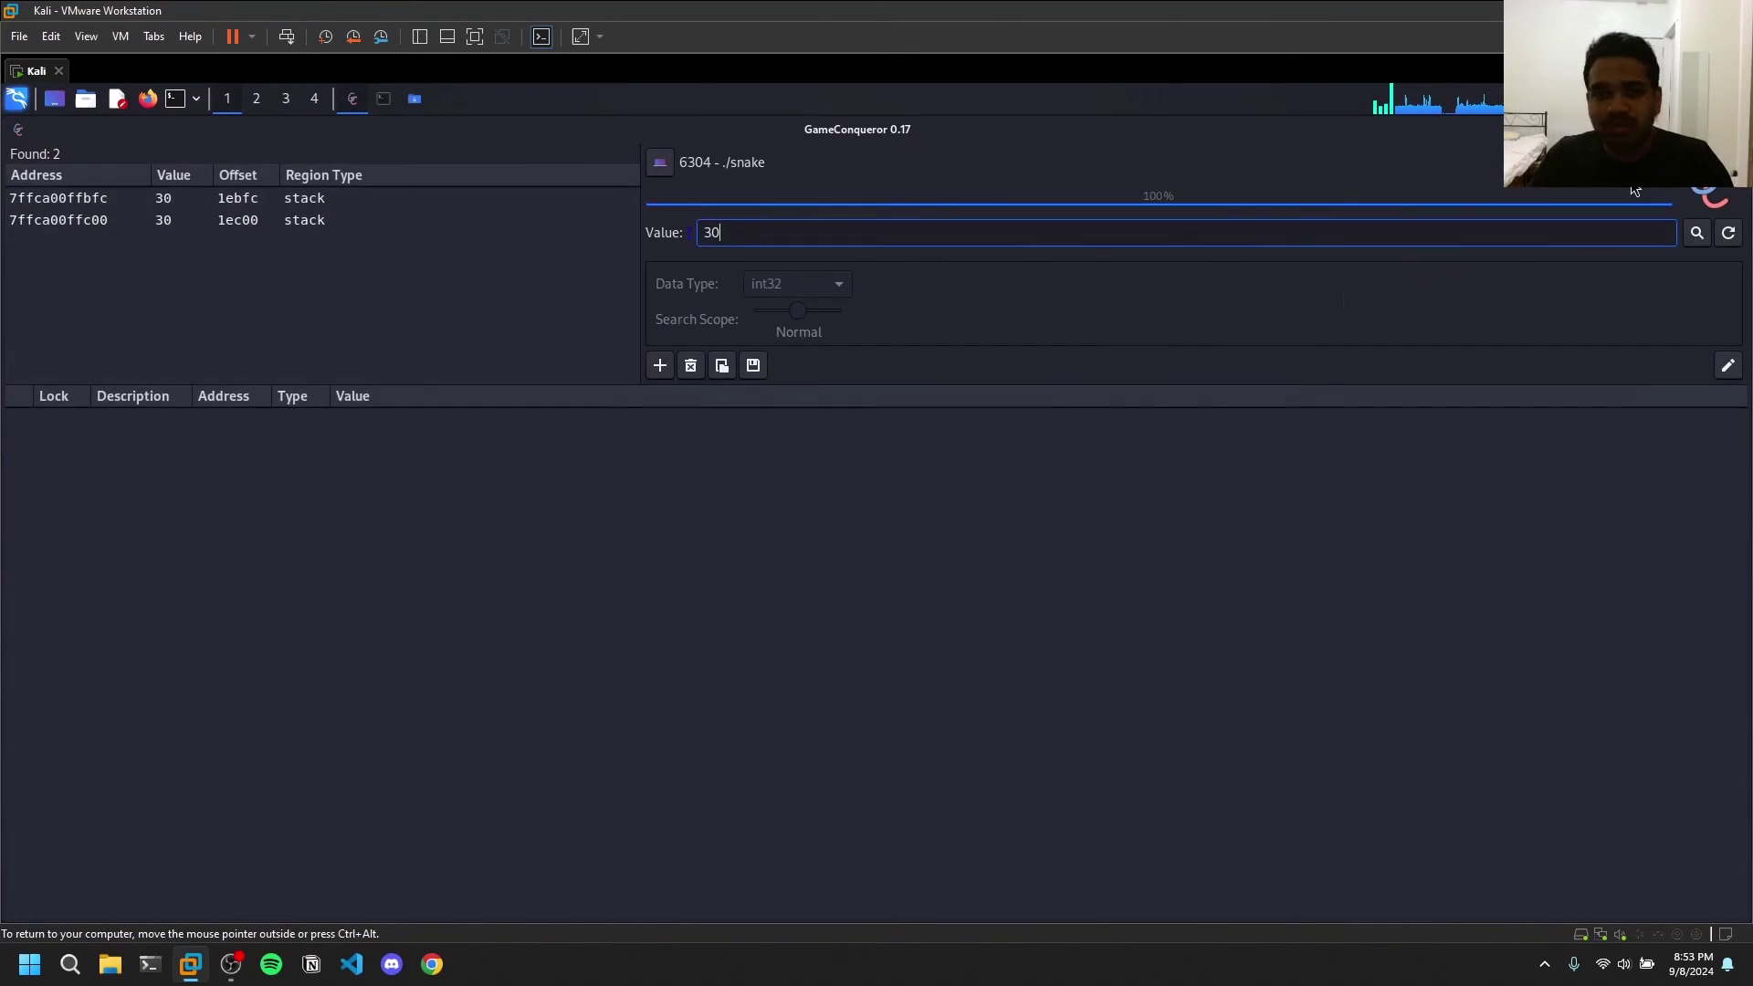
# Add the matching addresses 7ffca00ffc00 and 7ffca00ffbfc to the cheat list
pyautogui.rightClick(408, 199)
pyautogui.click(423, 211)
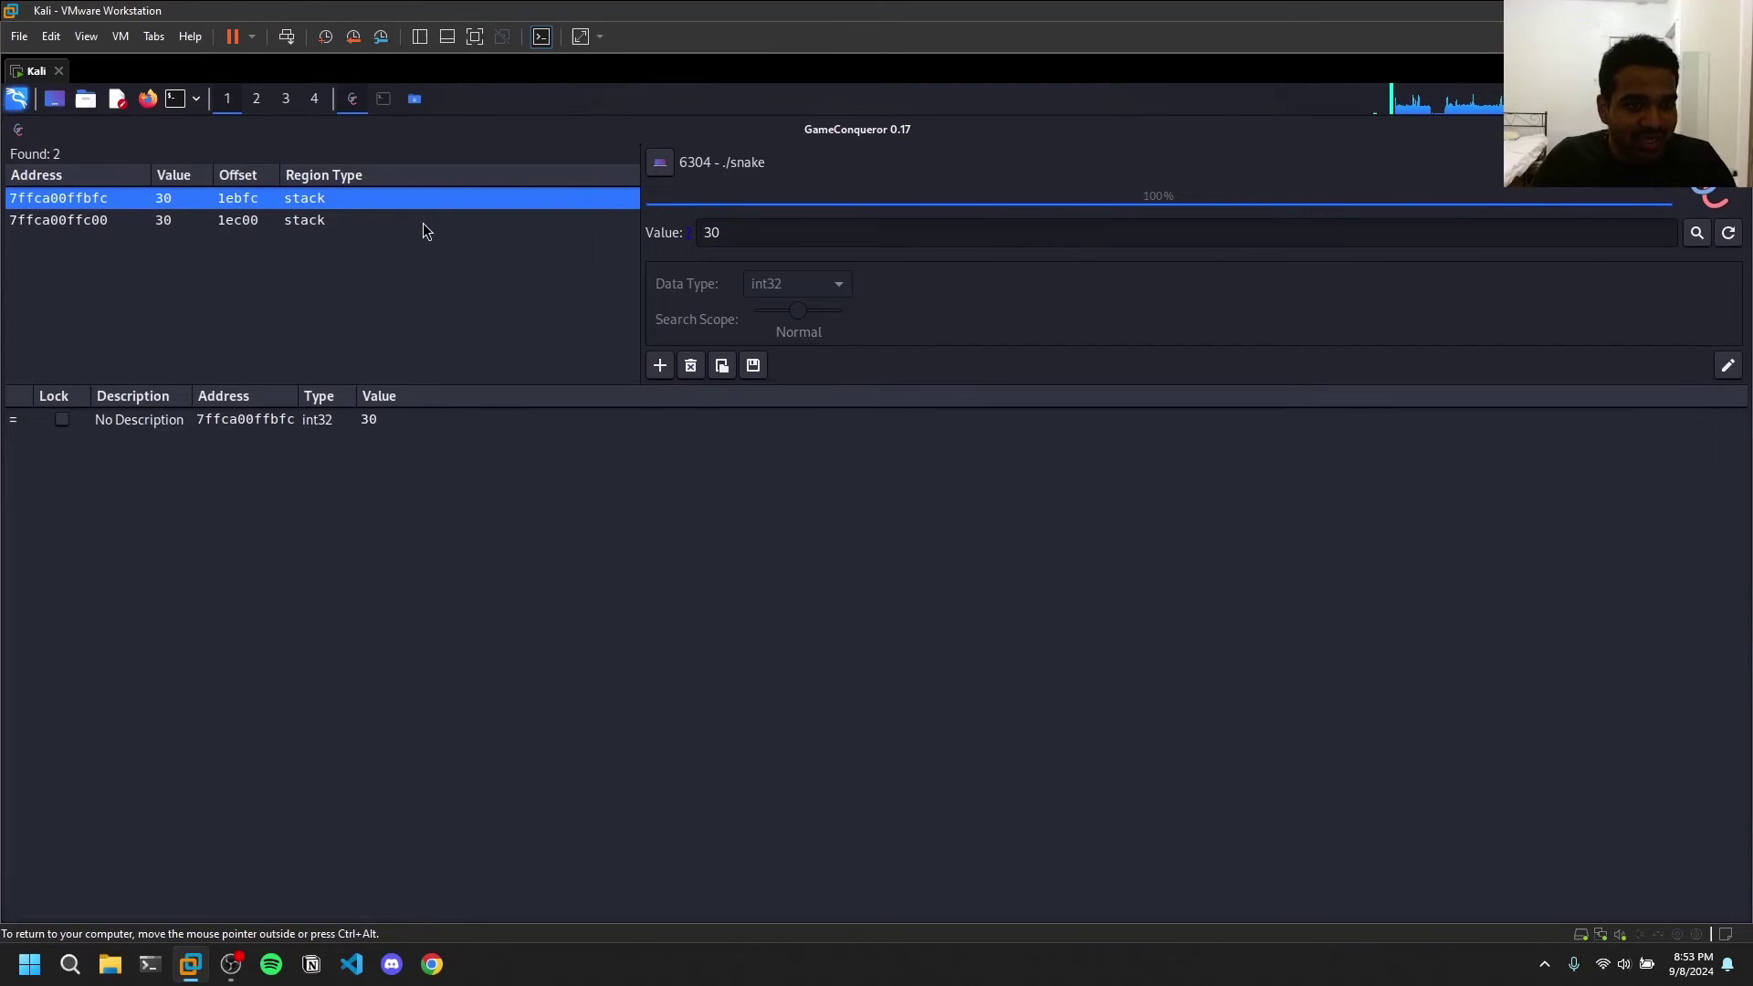
pyautogui.rightClick(367, 220)
pyautogui.click(383, 230)
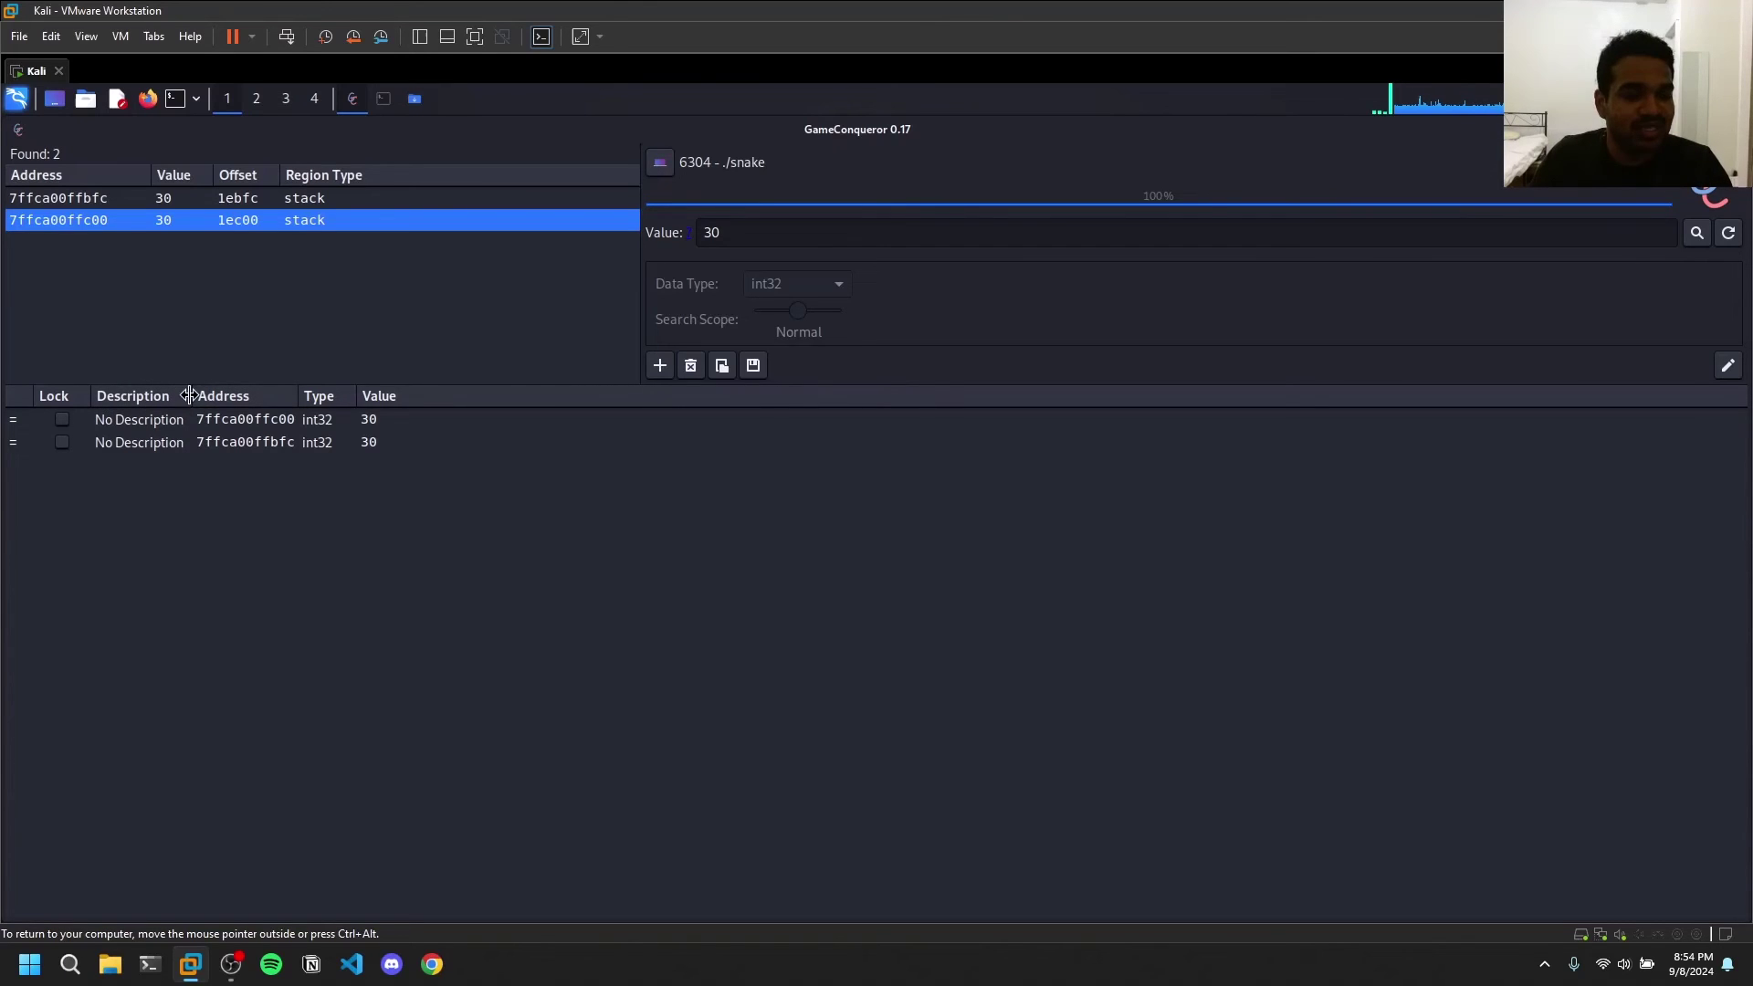
# Change both saved int32 score entries from 30 to 16525
pyautogui.moveTo(191, 396); pyautogui.dragTo(219, 395)
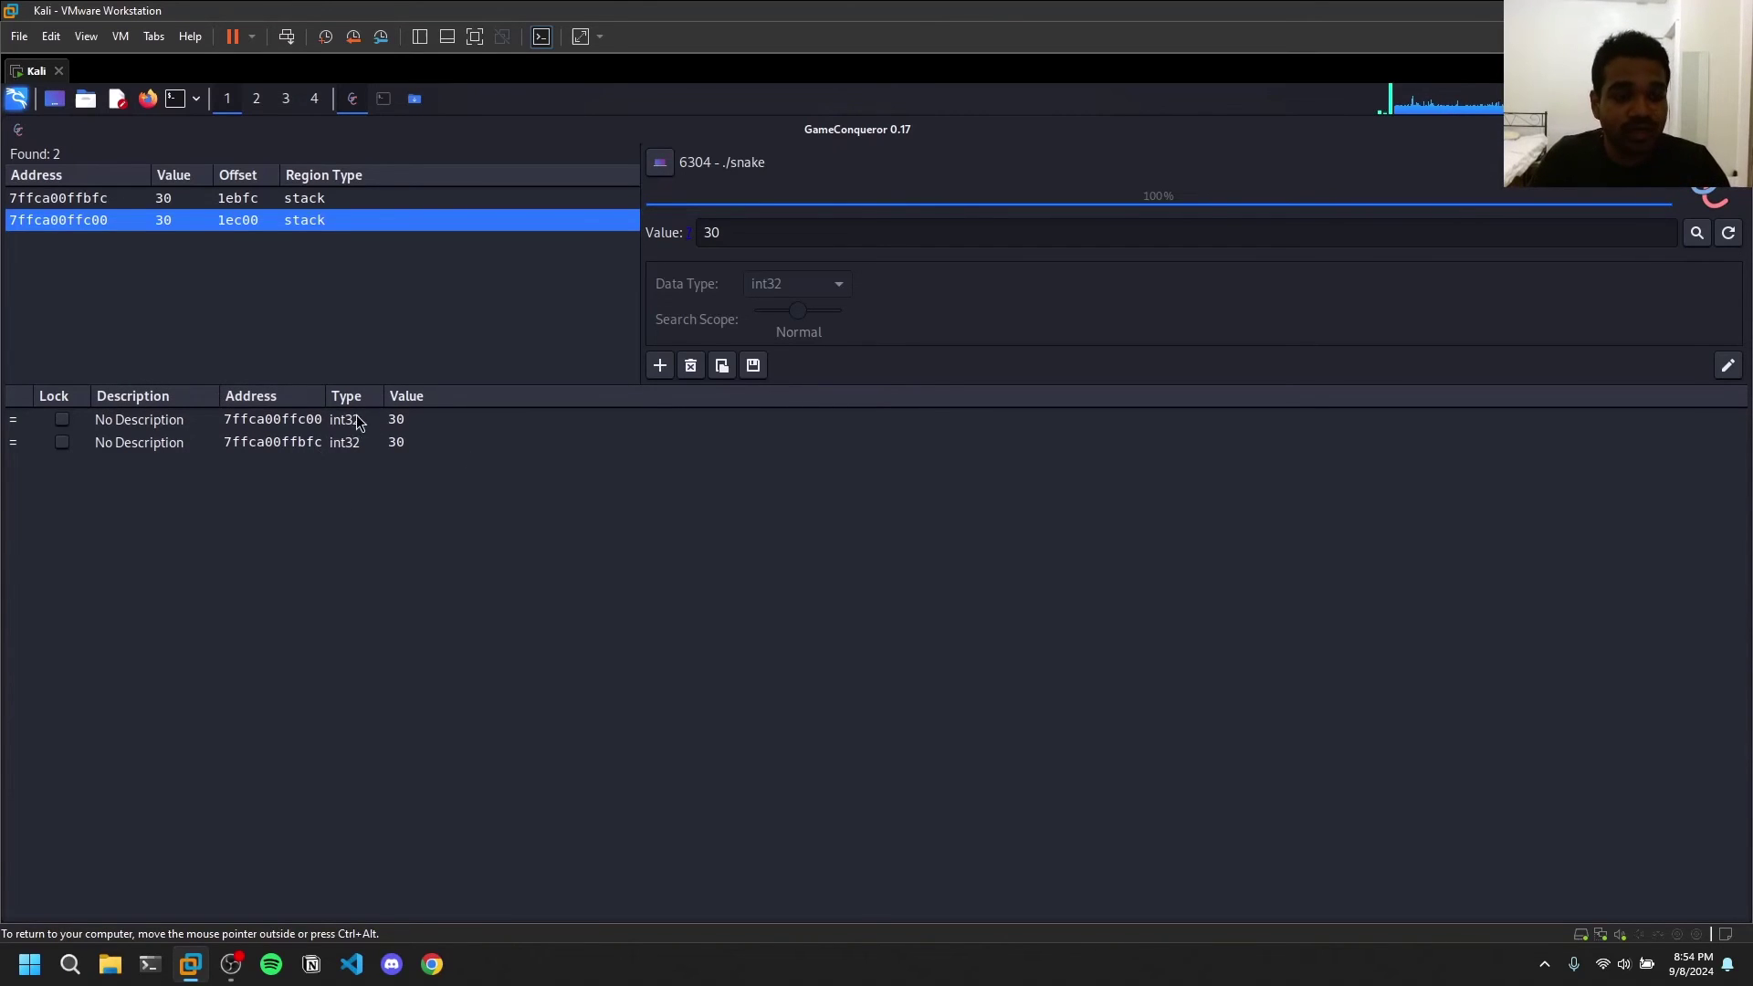
pyautogui.click(404, 419)
pyautogui.click(403, 418)
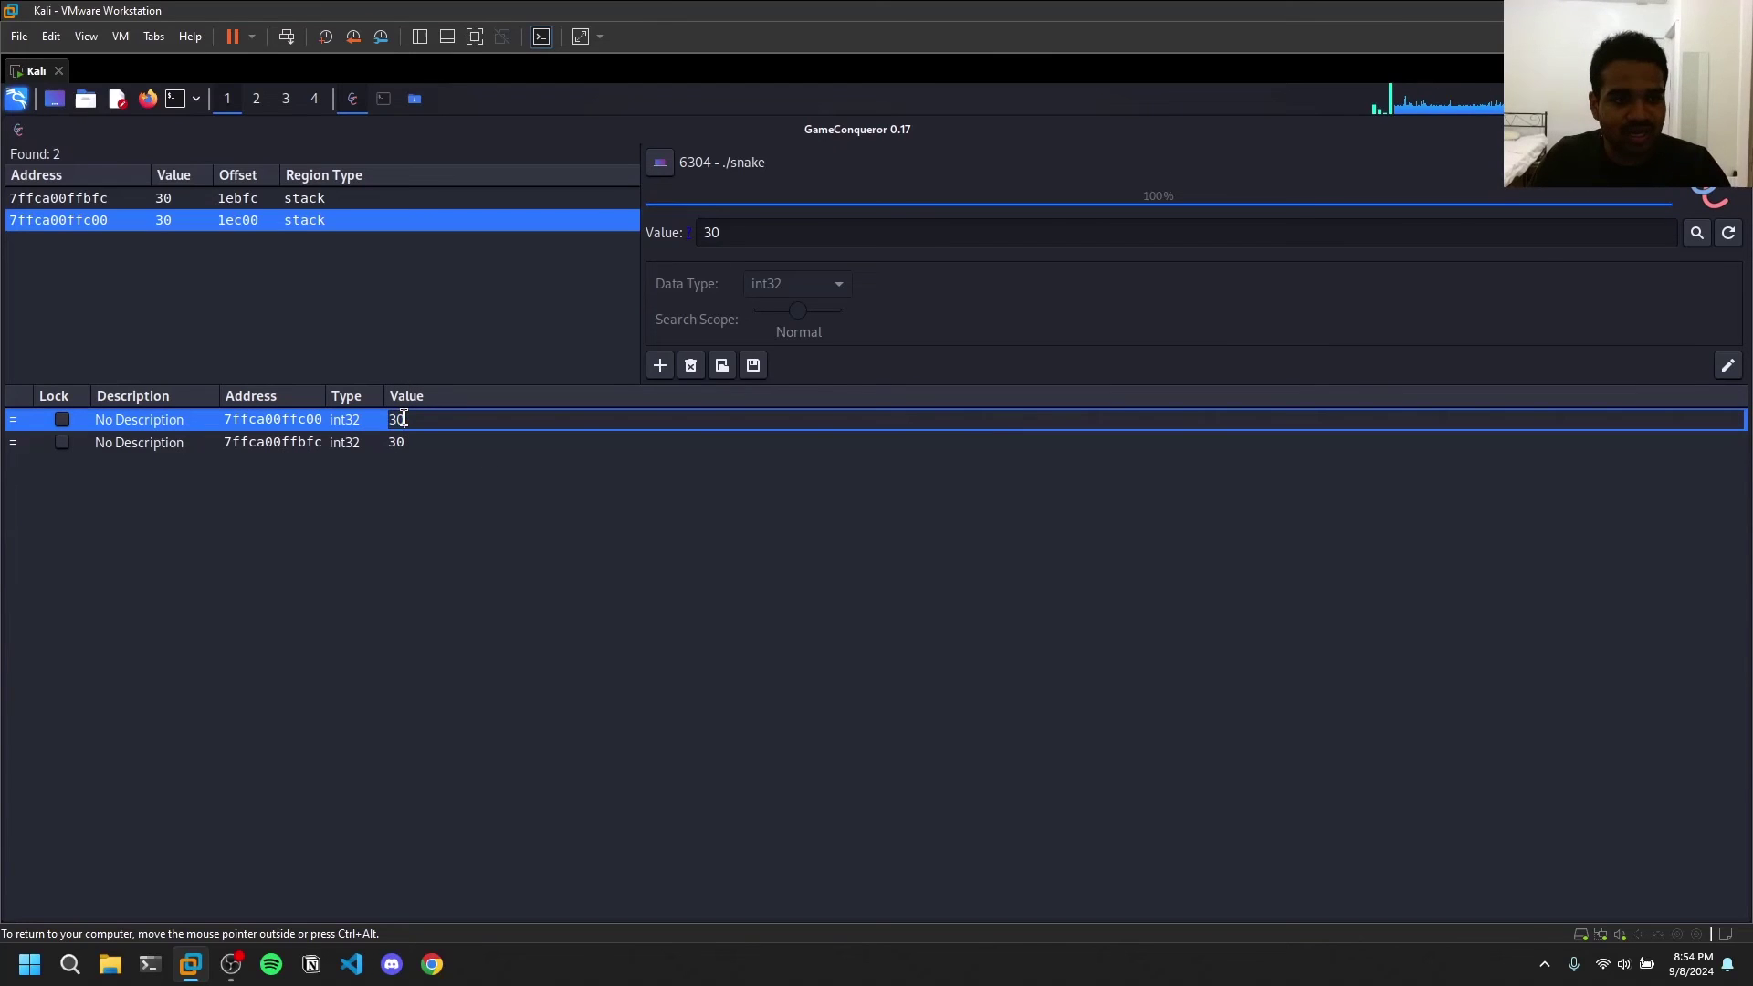
pyautogui.write('16')
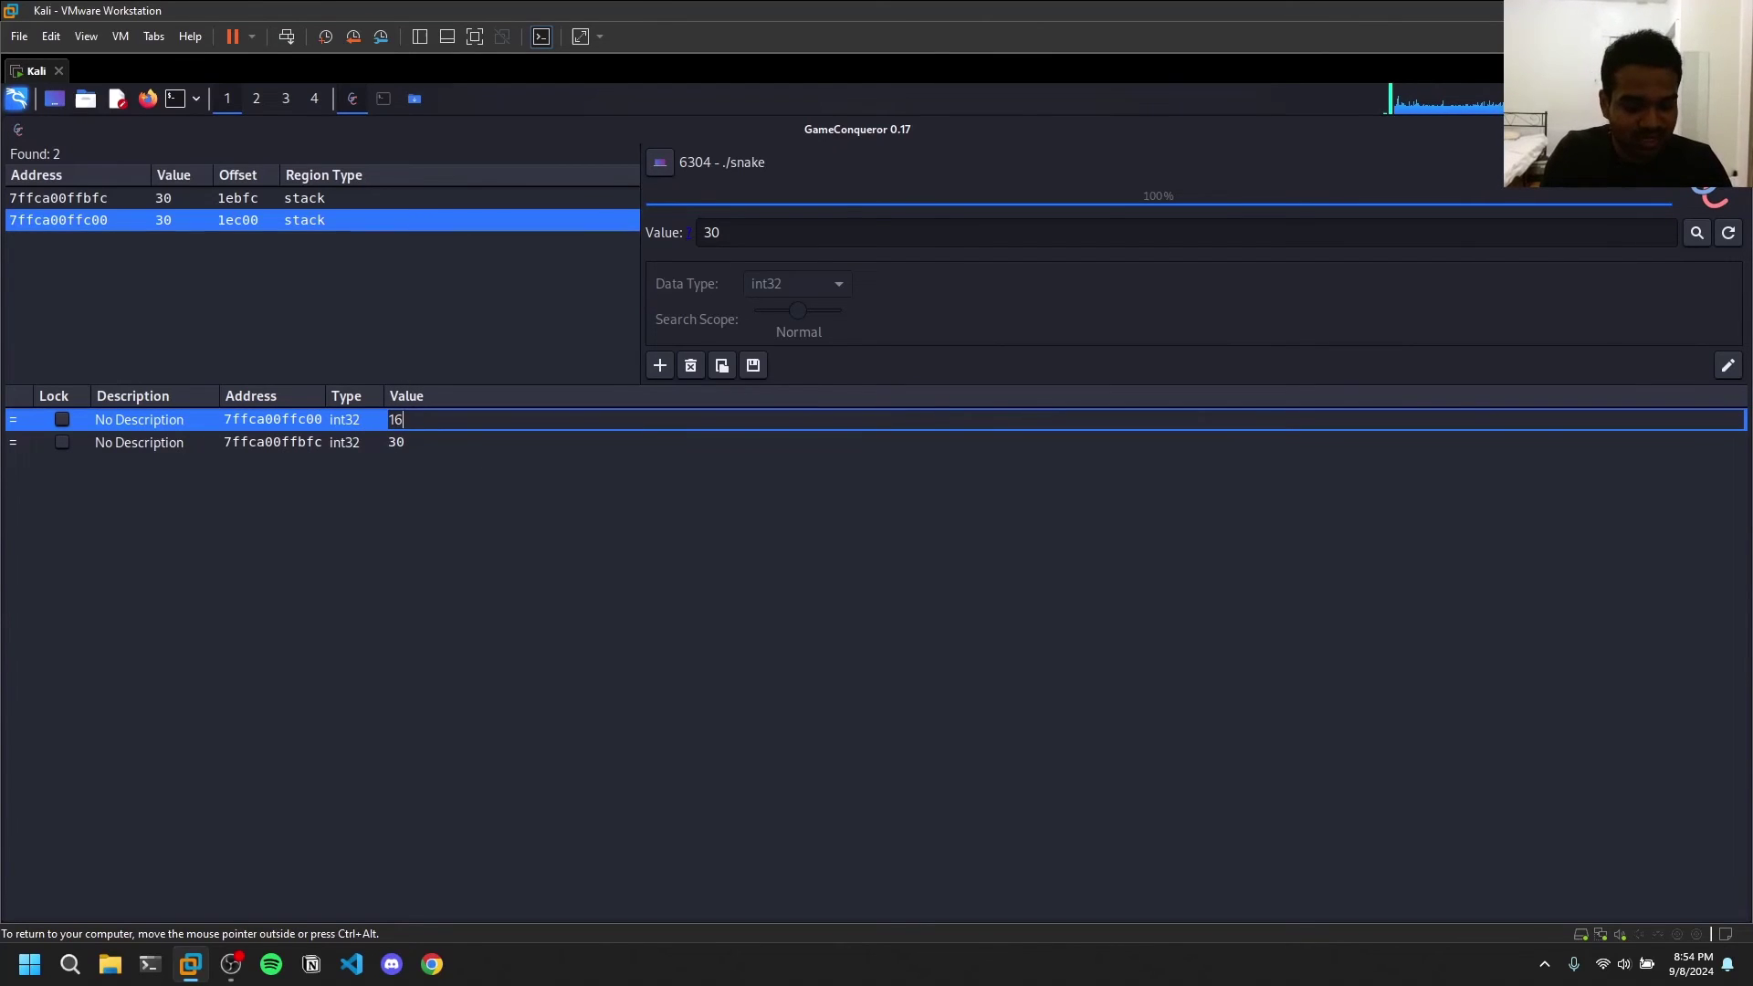
pyautogui.write('525')
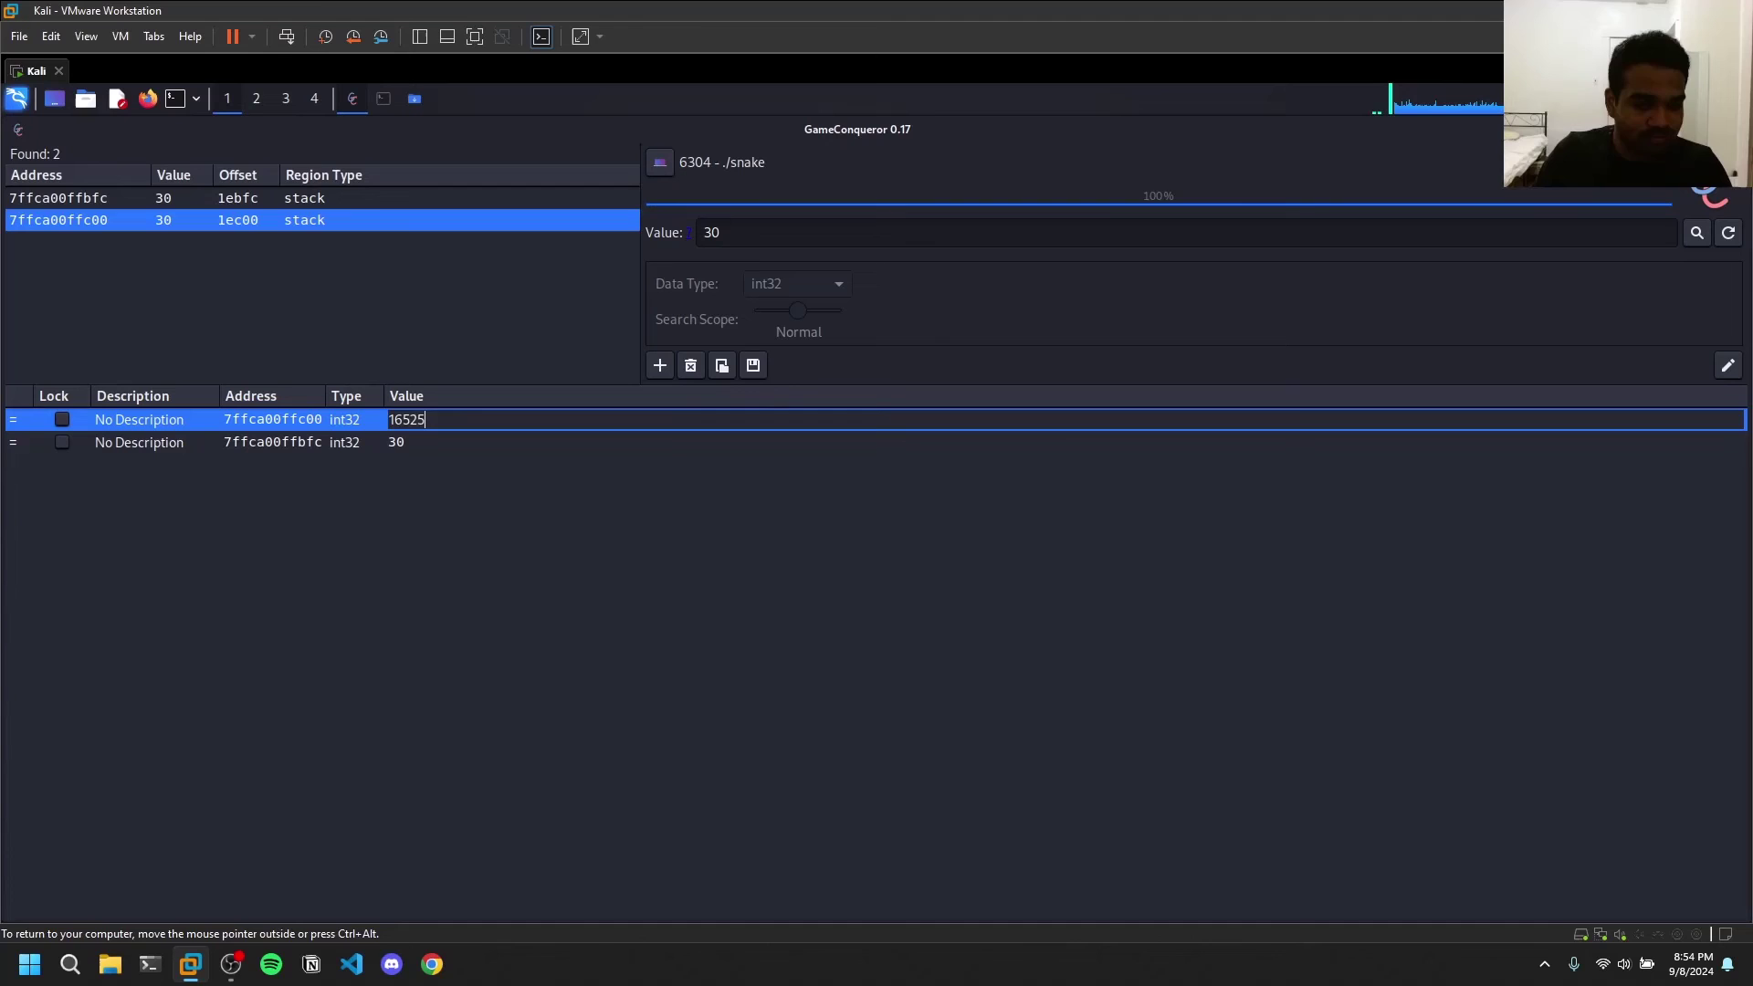
pyautogui.press('Return')
pyautogui.click(405, 442)
pyautogui.click(406, 441)
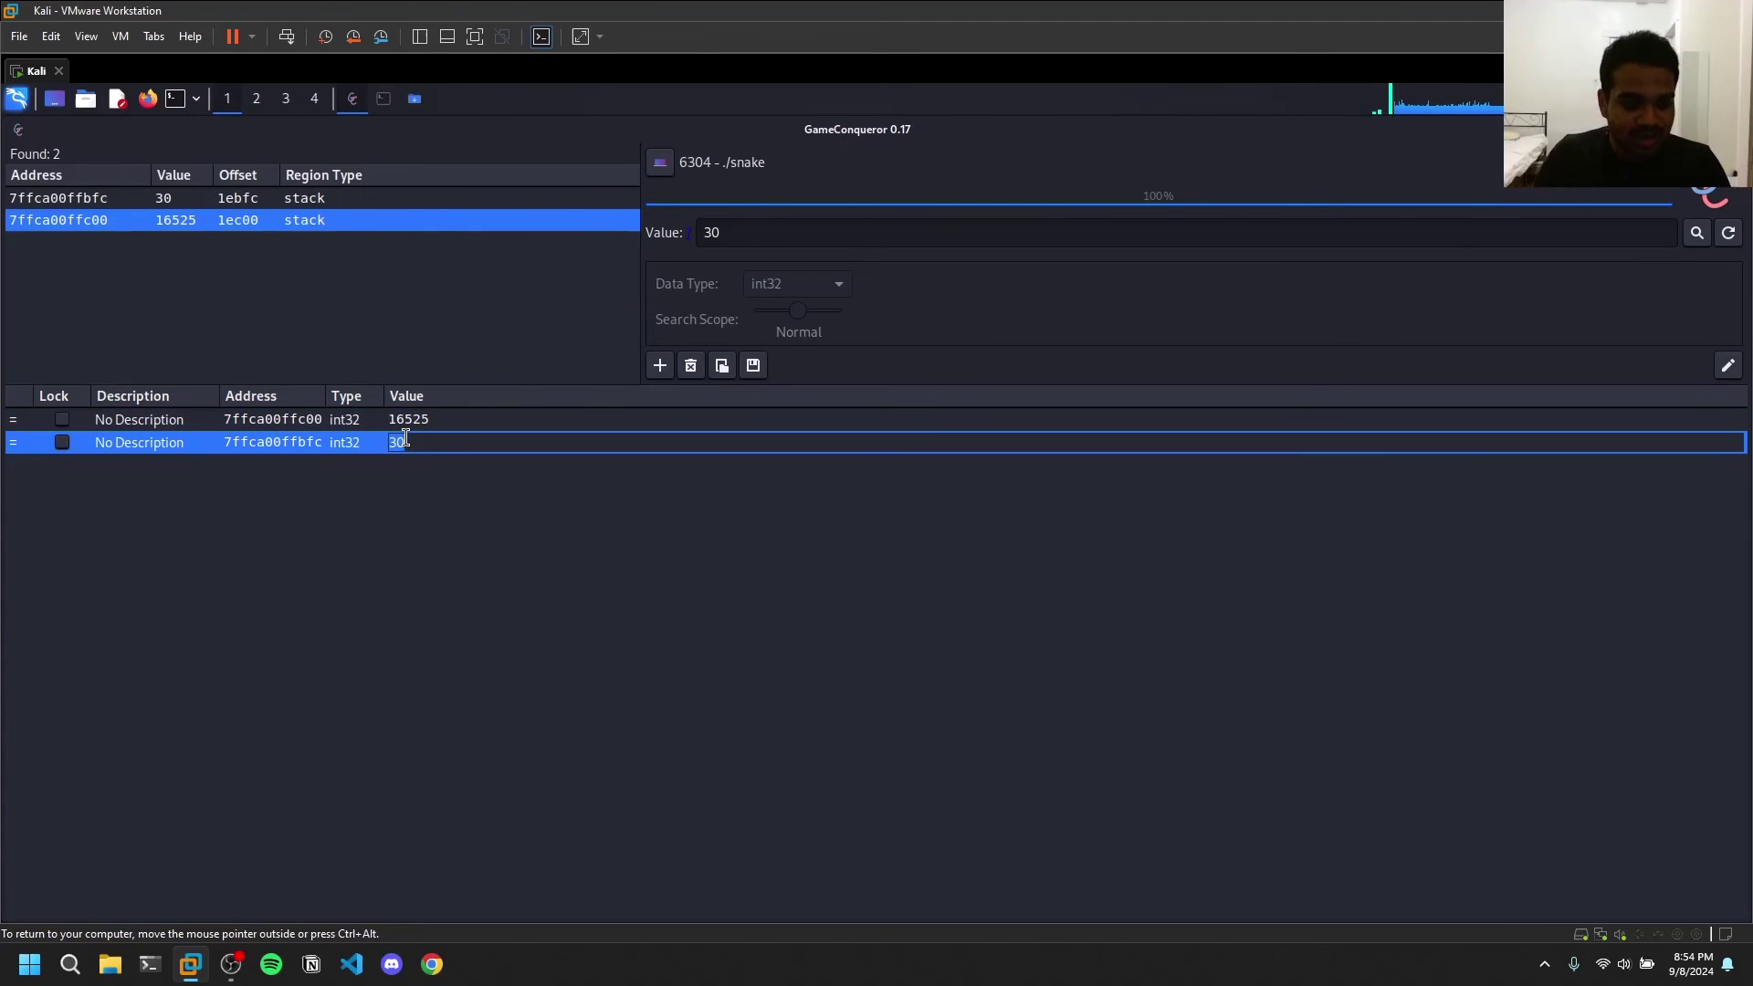
pyautogui.write('16525')
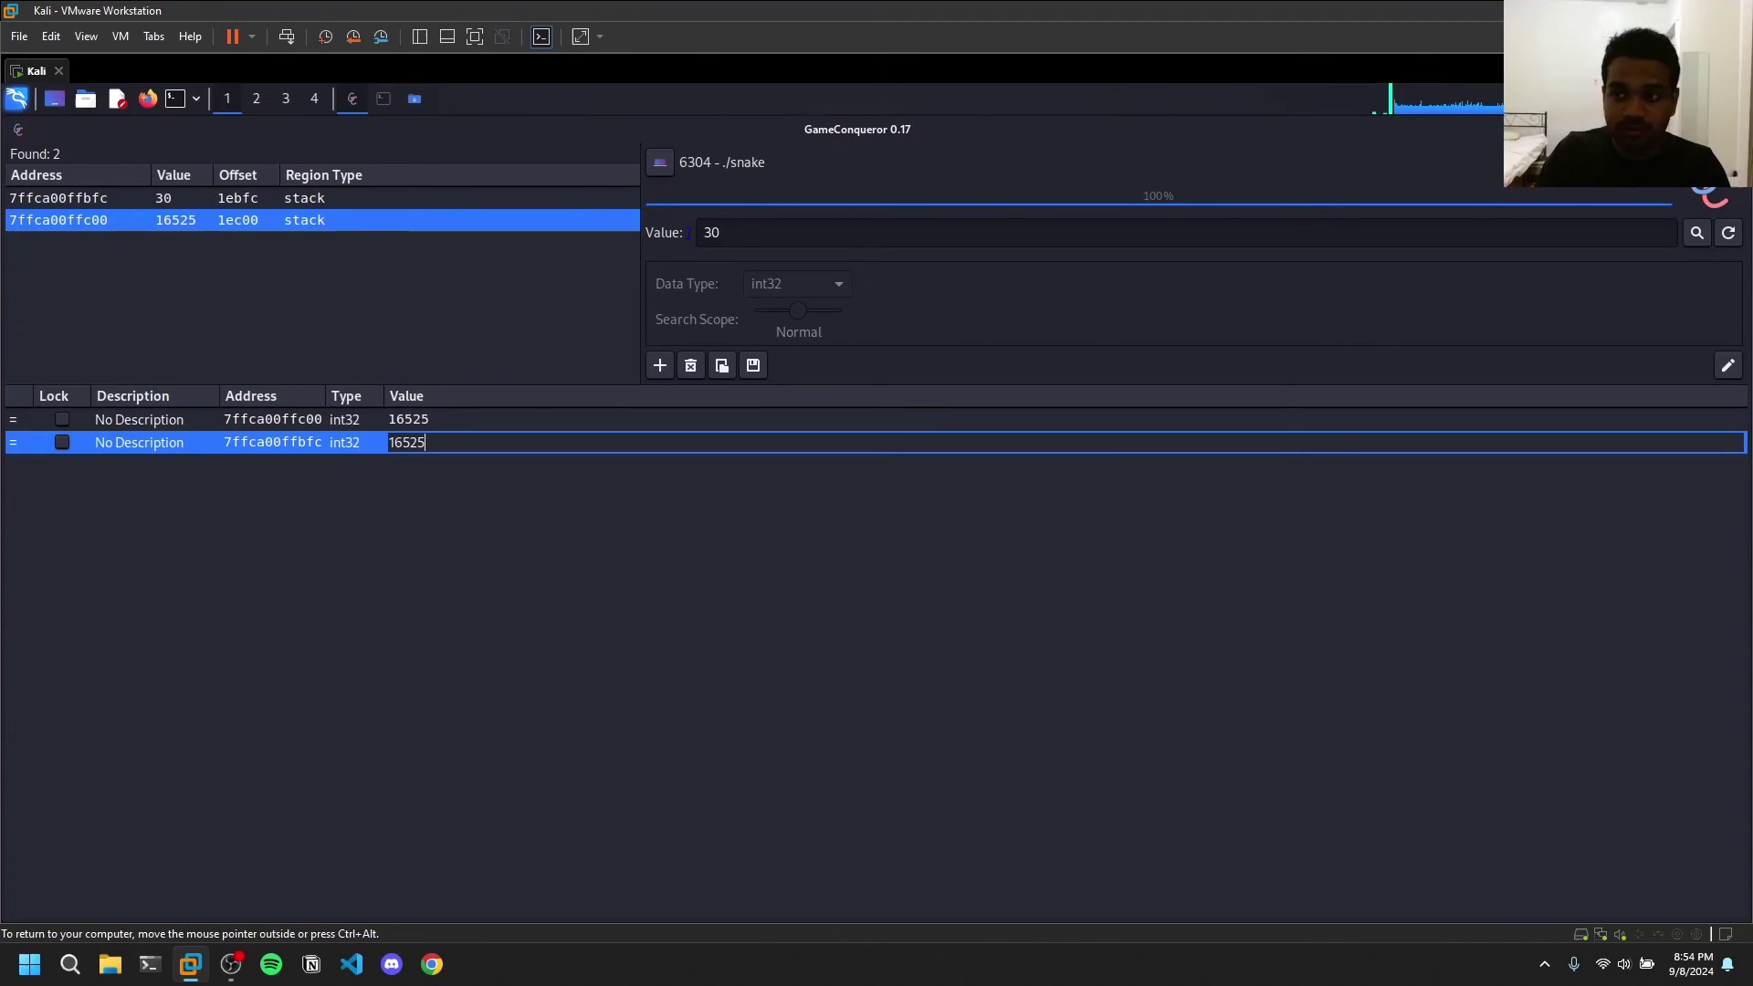
pyautogui.press('Return')
# Return to the snake game, end it at score 16525, and highlight the revealed CSCTF flag
pyautogui.hotkey('alt', 'Tab')
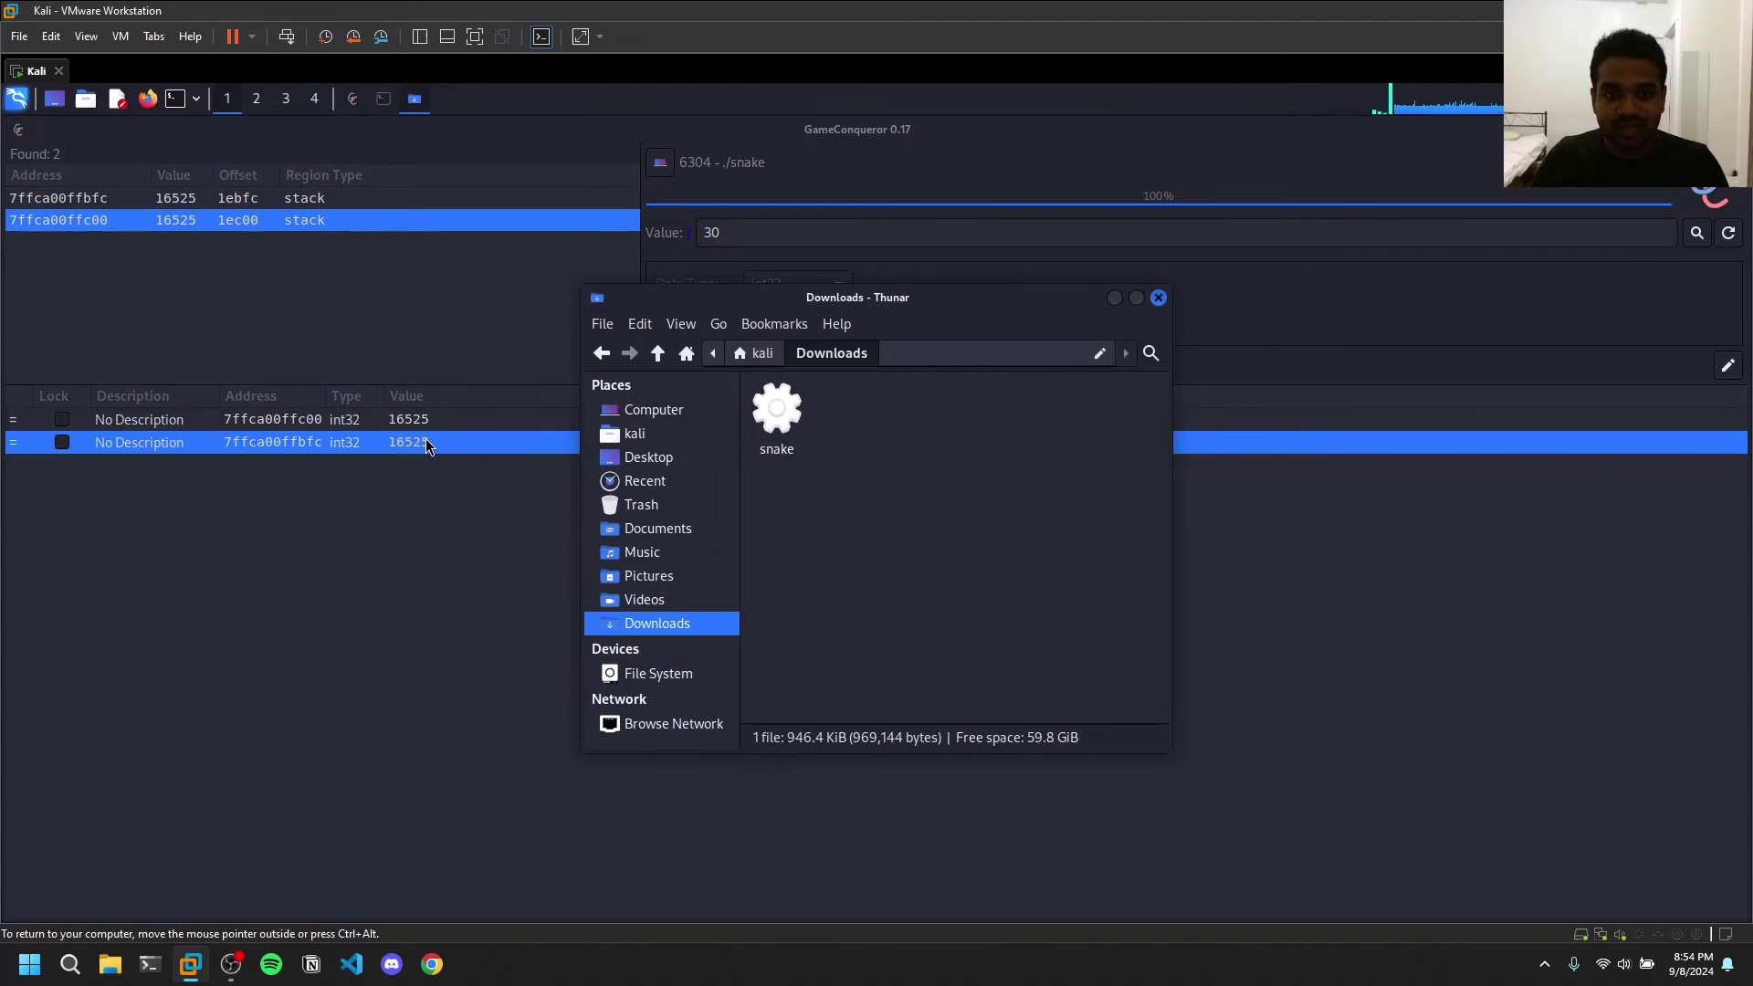
pyautogui.hotkey('alt', 'Tab')
pyautogui.hotkey('alt', 'Tab')
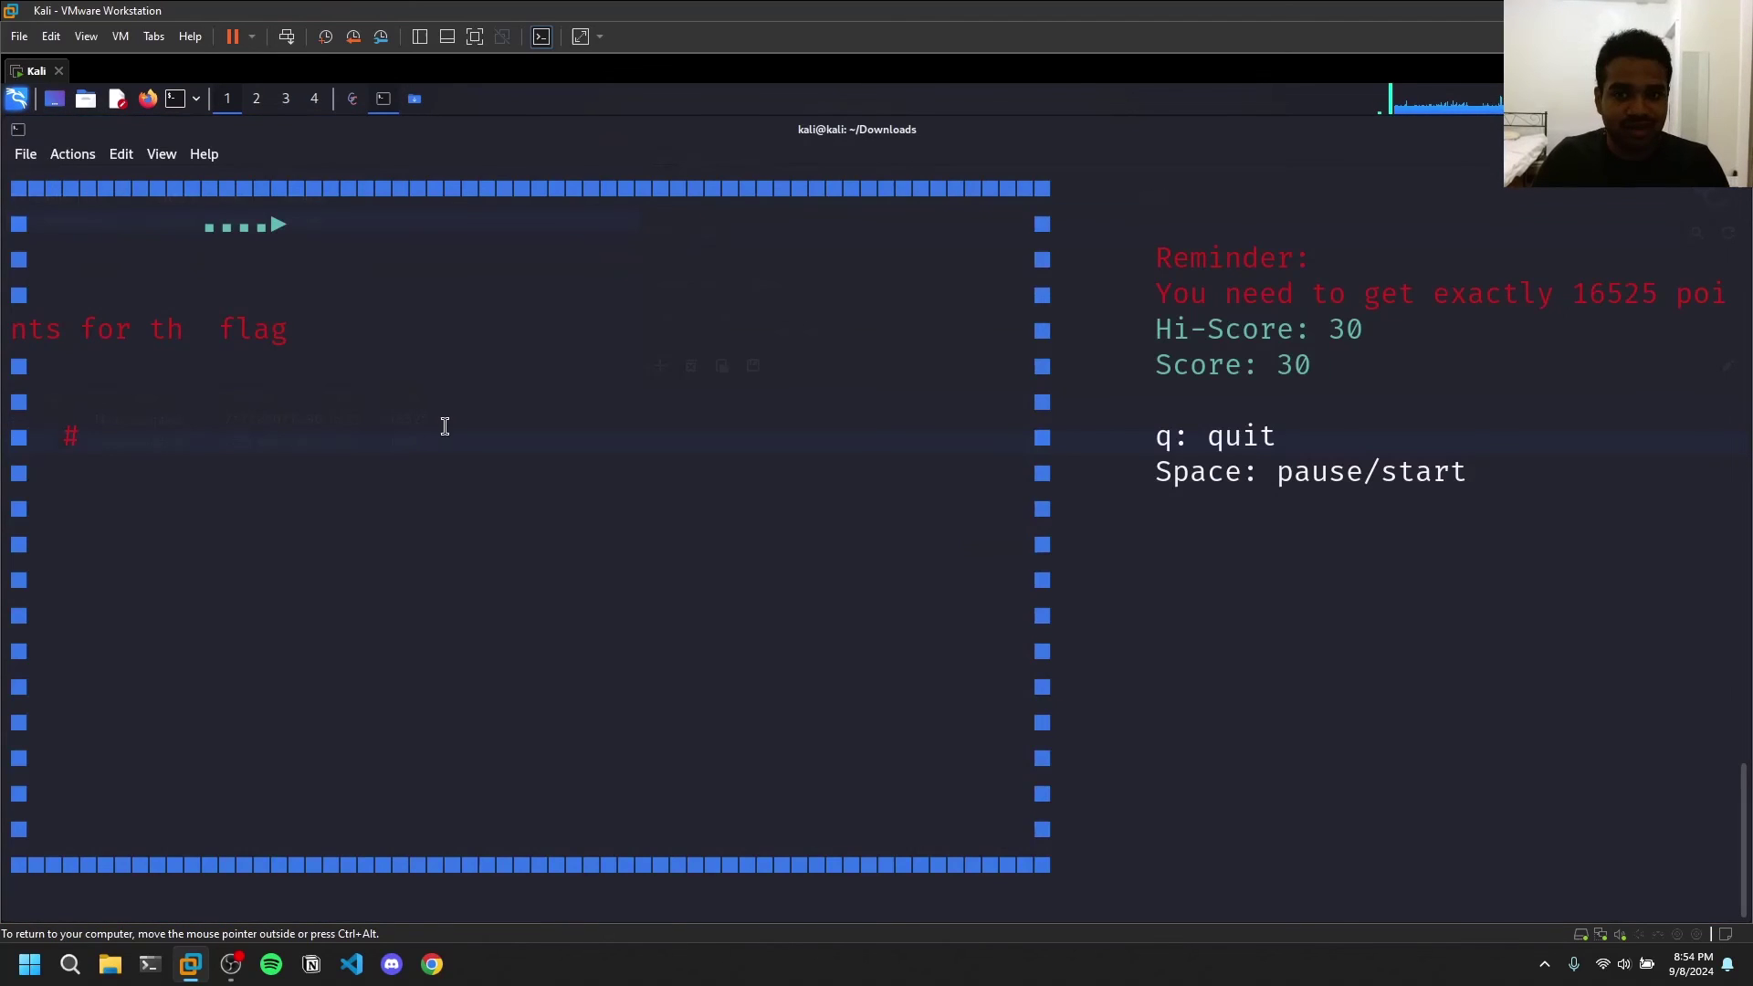
pyautogui.press('q')
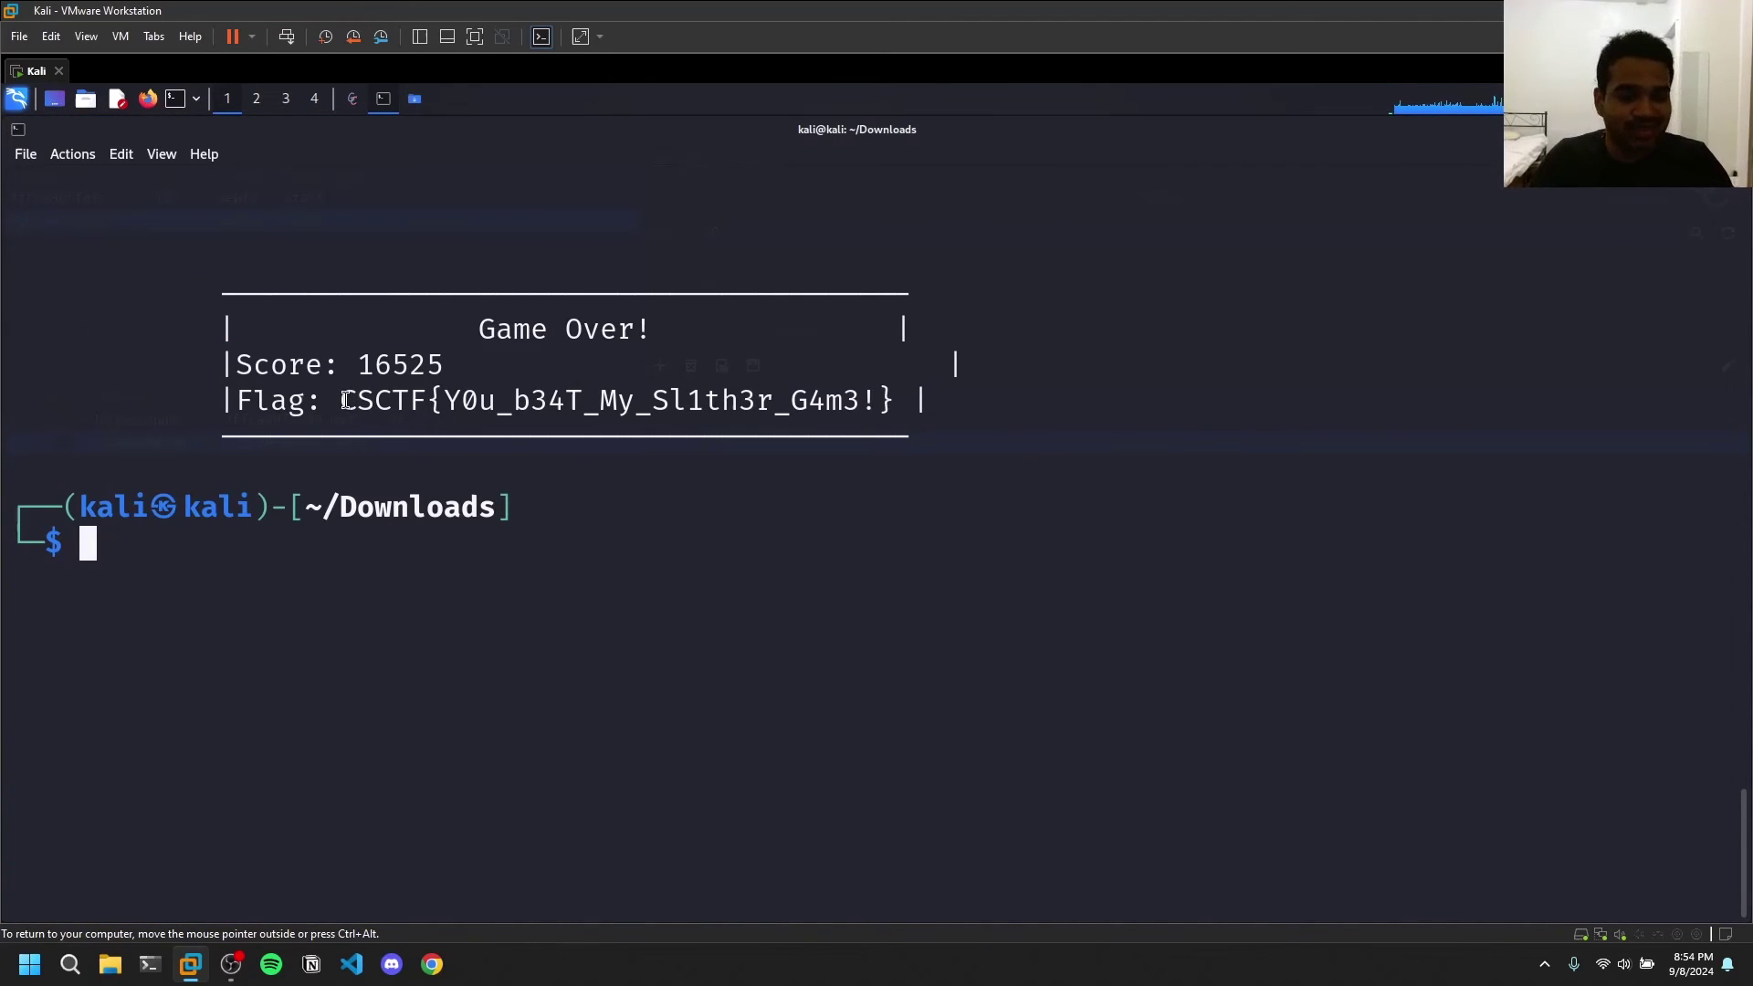
pyautogui.moveTo(339, 402); pyautogui.dragTo(895, 404)
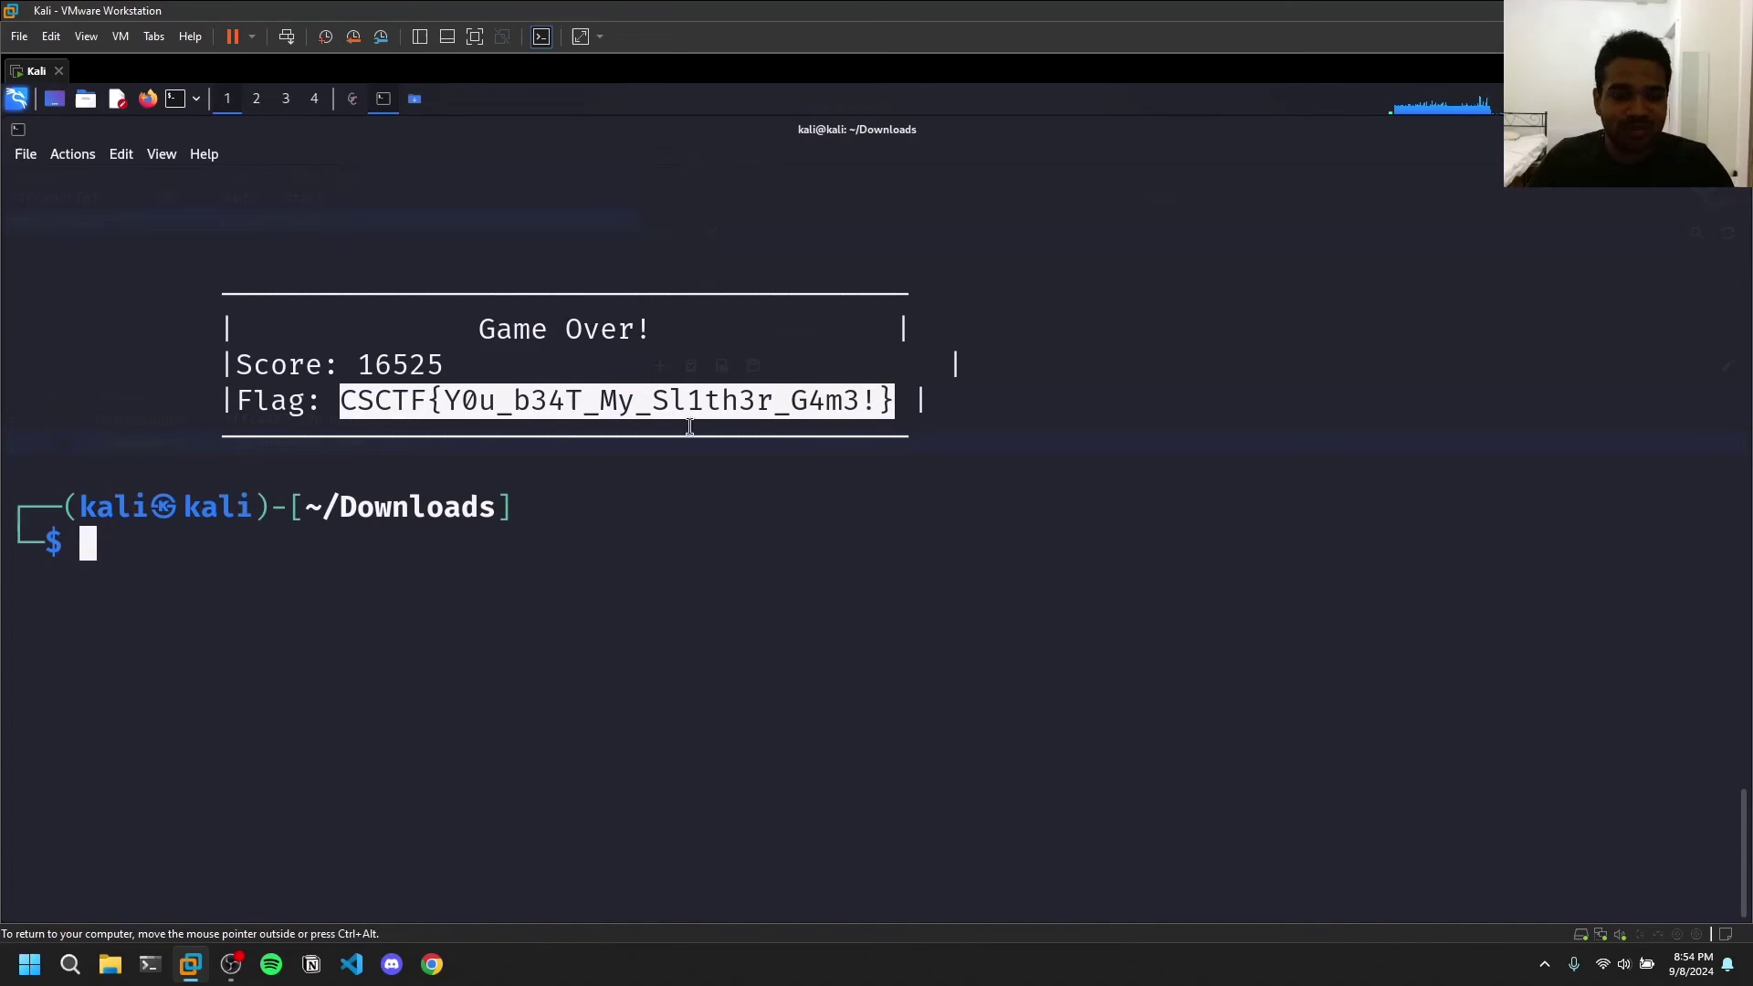
pyautogui.click(692, 518)
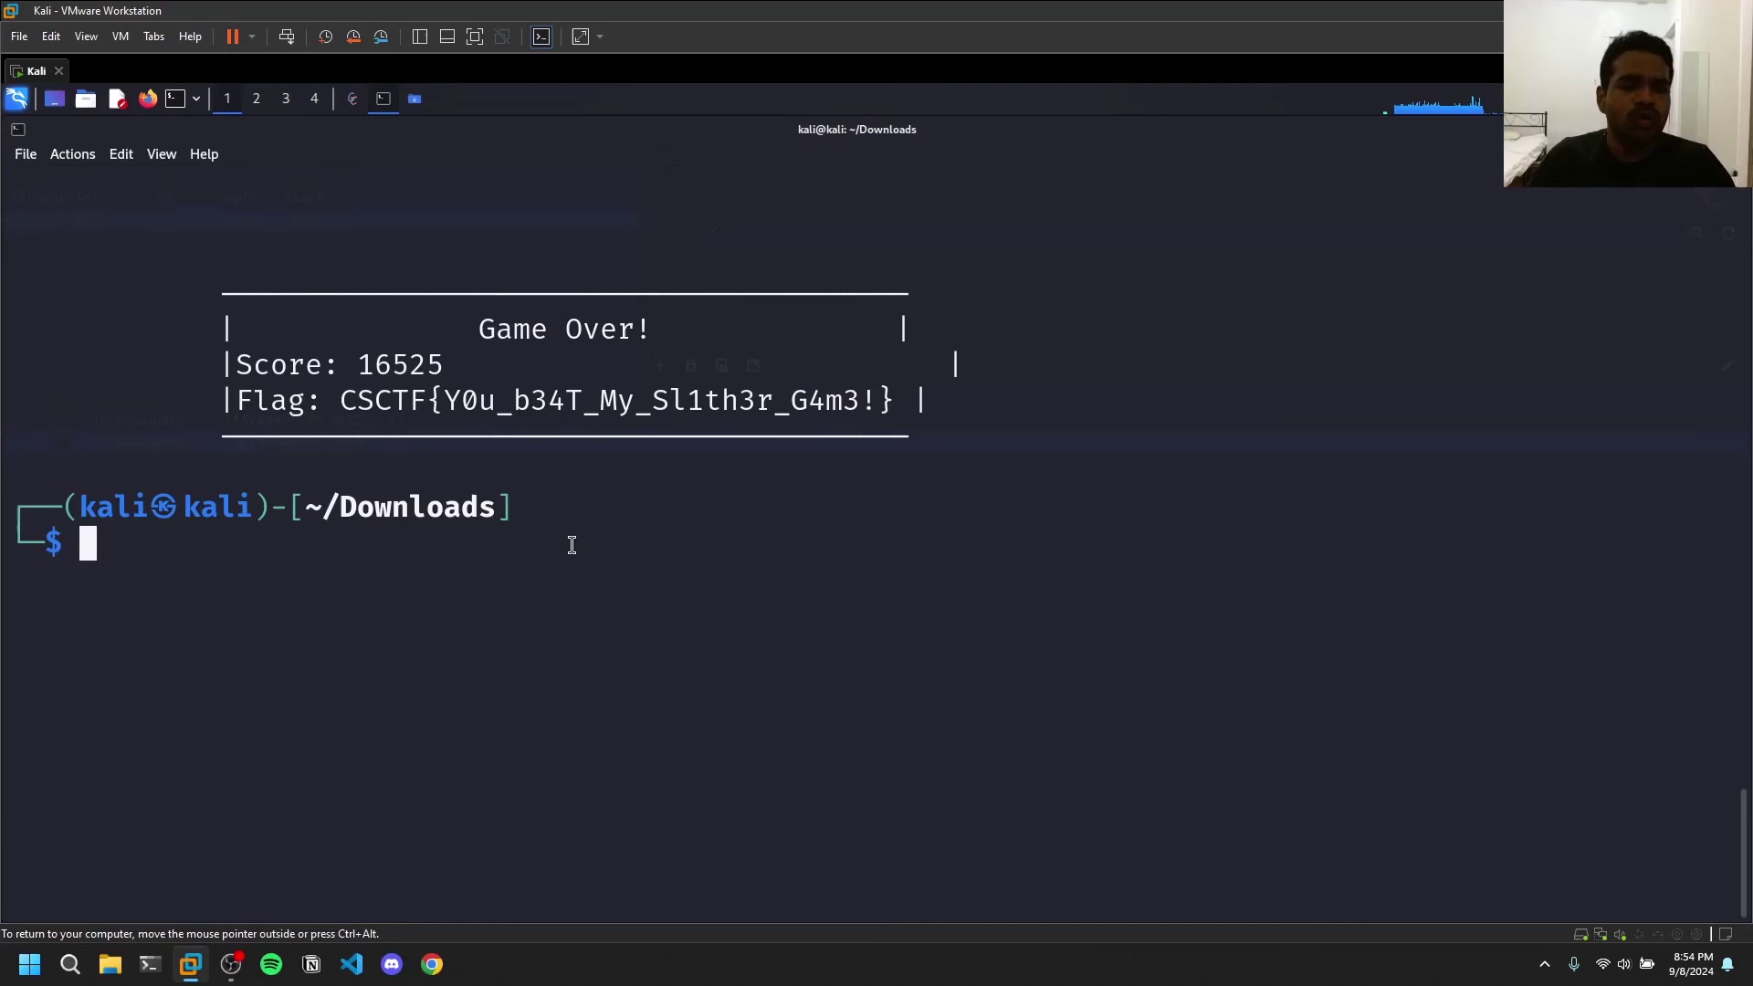
# Rerun ./snake so a fresh game starts with Score and Hi-Score at 0
pyautogui.press('Up')
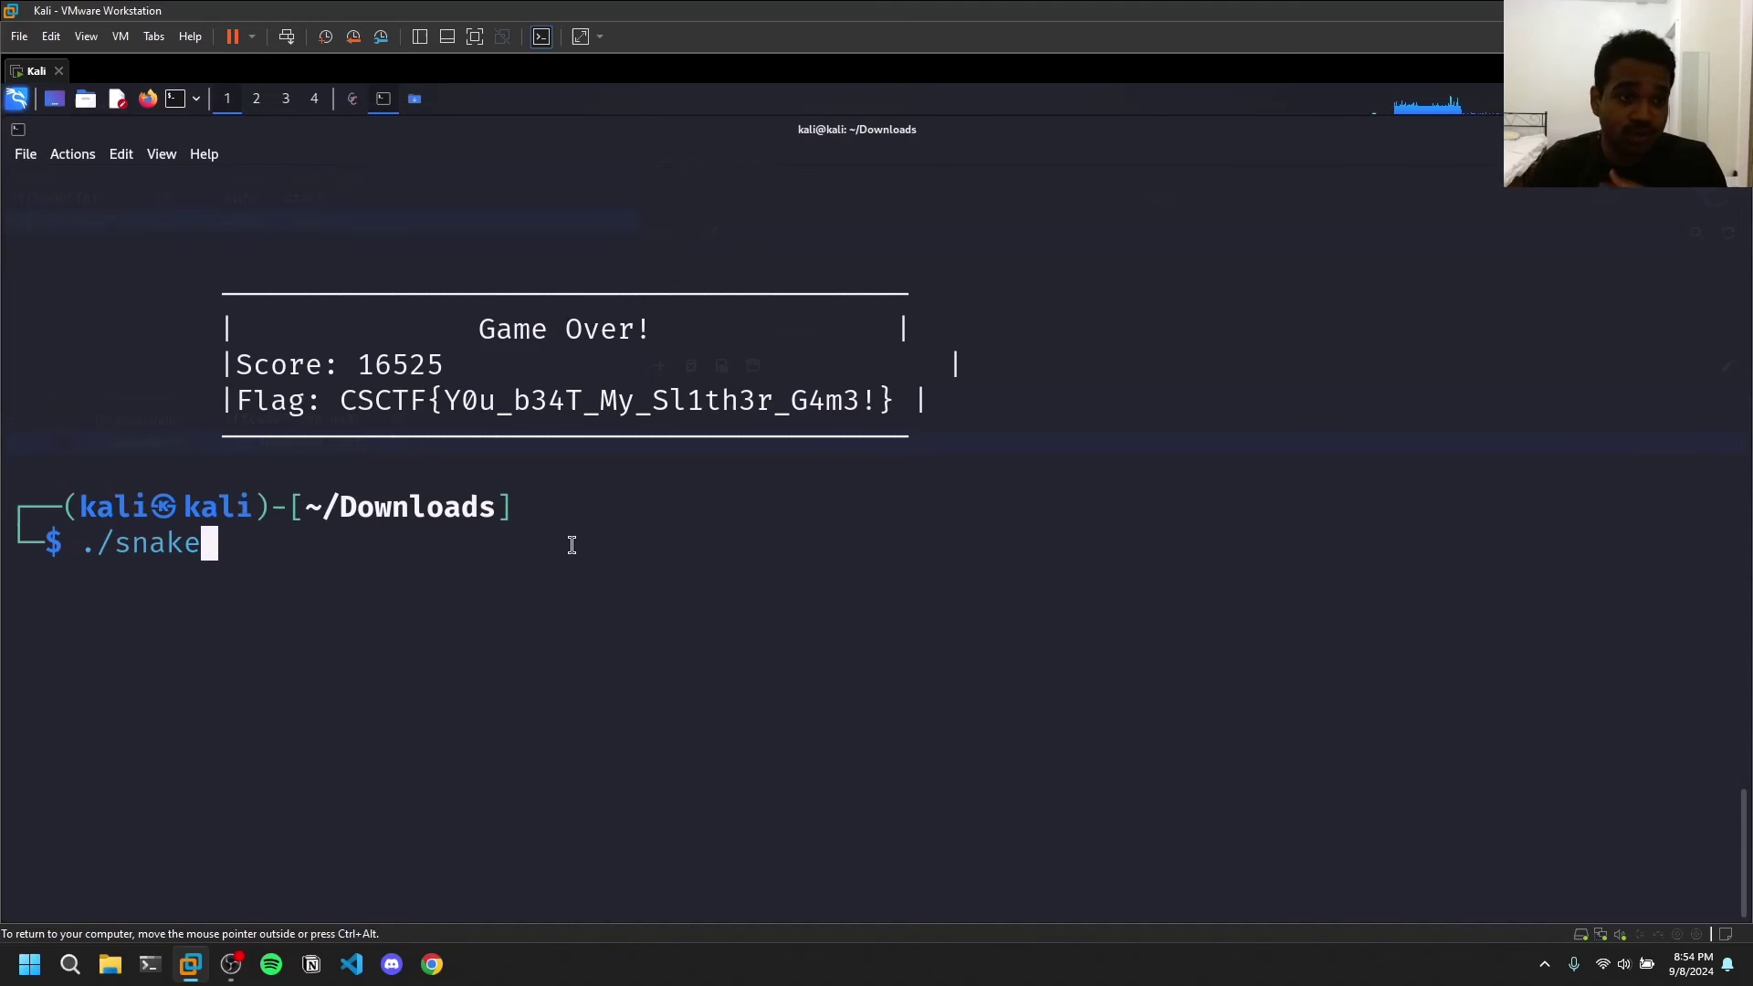
pyautogui.press('Return')
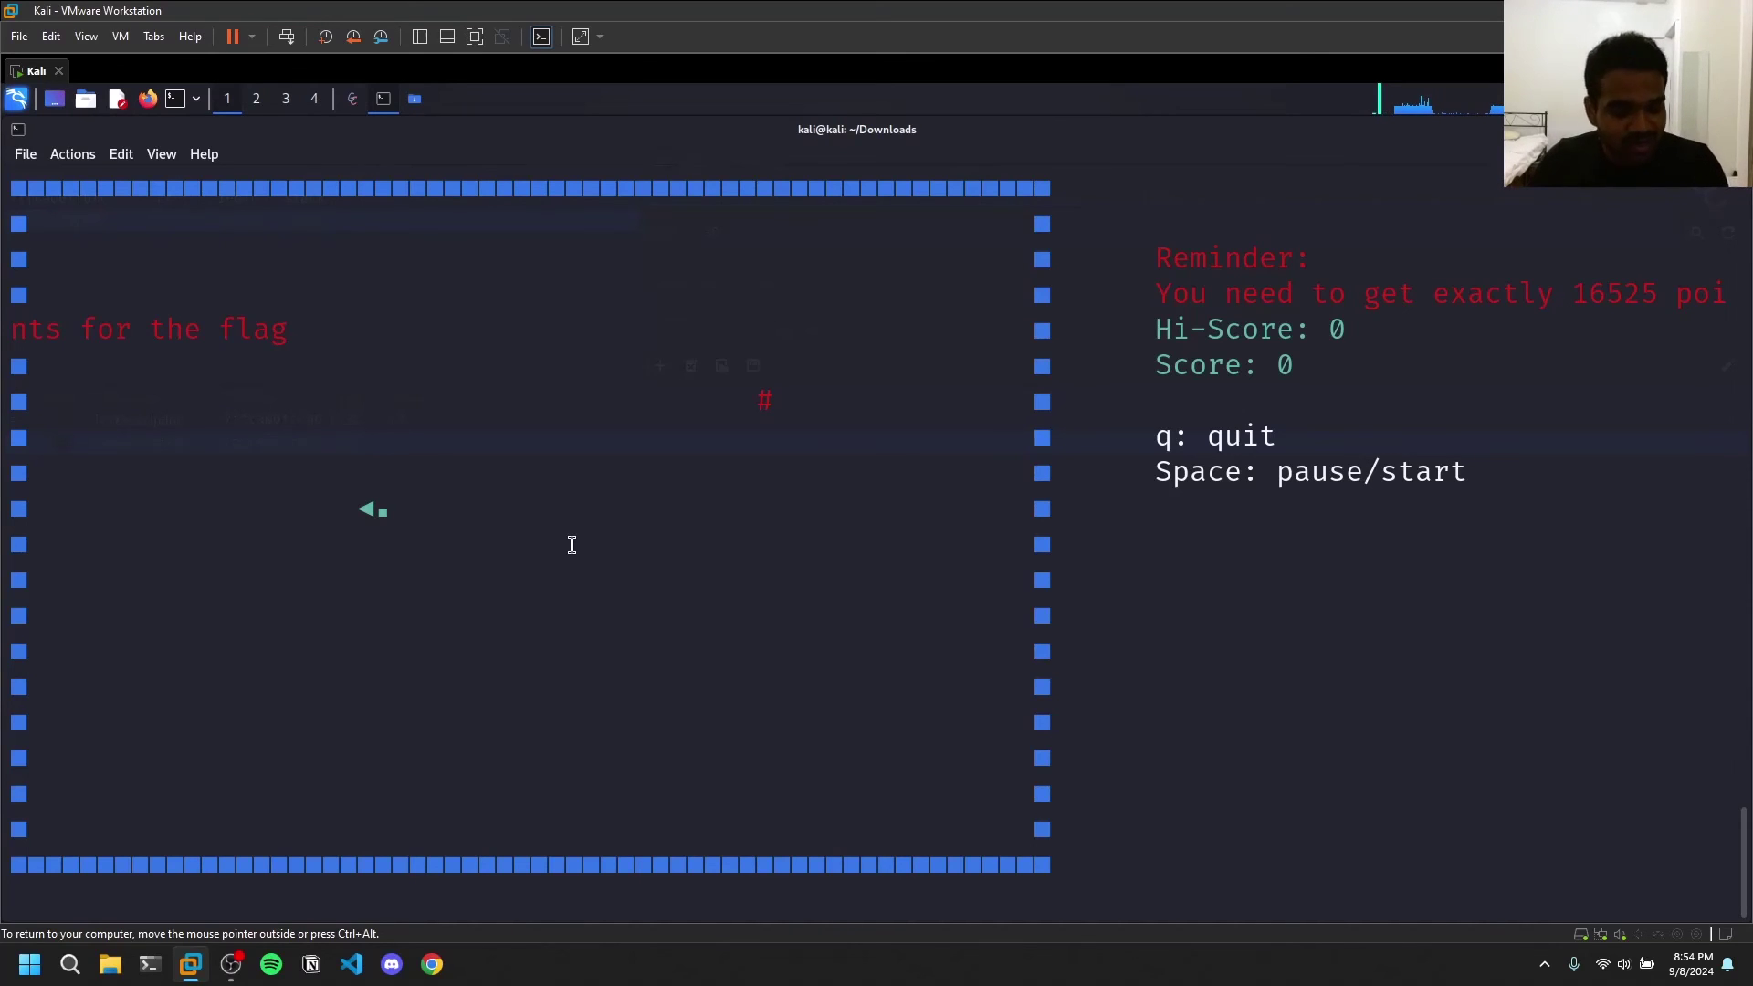
pyautogui.hotkey('alt', 'Tab')
pyautogui.hotkey('alt', 'Tab')
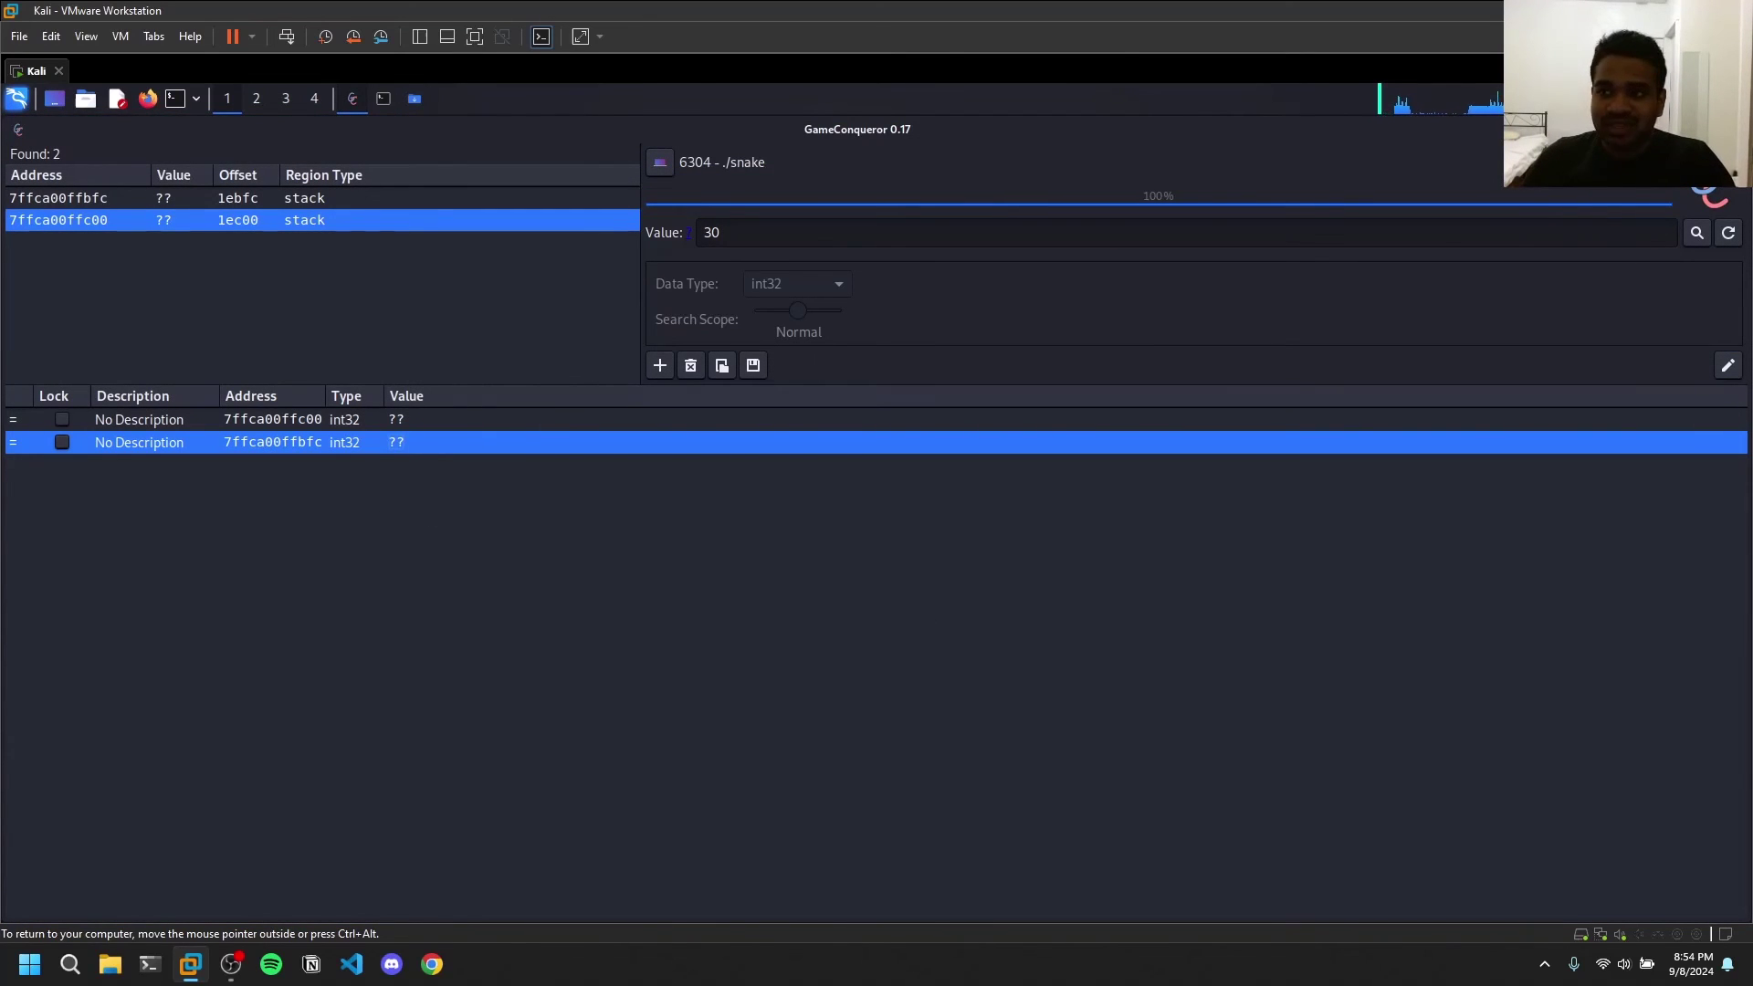
pyautogui.hotkey('alt', 'Tab')
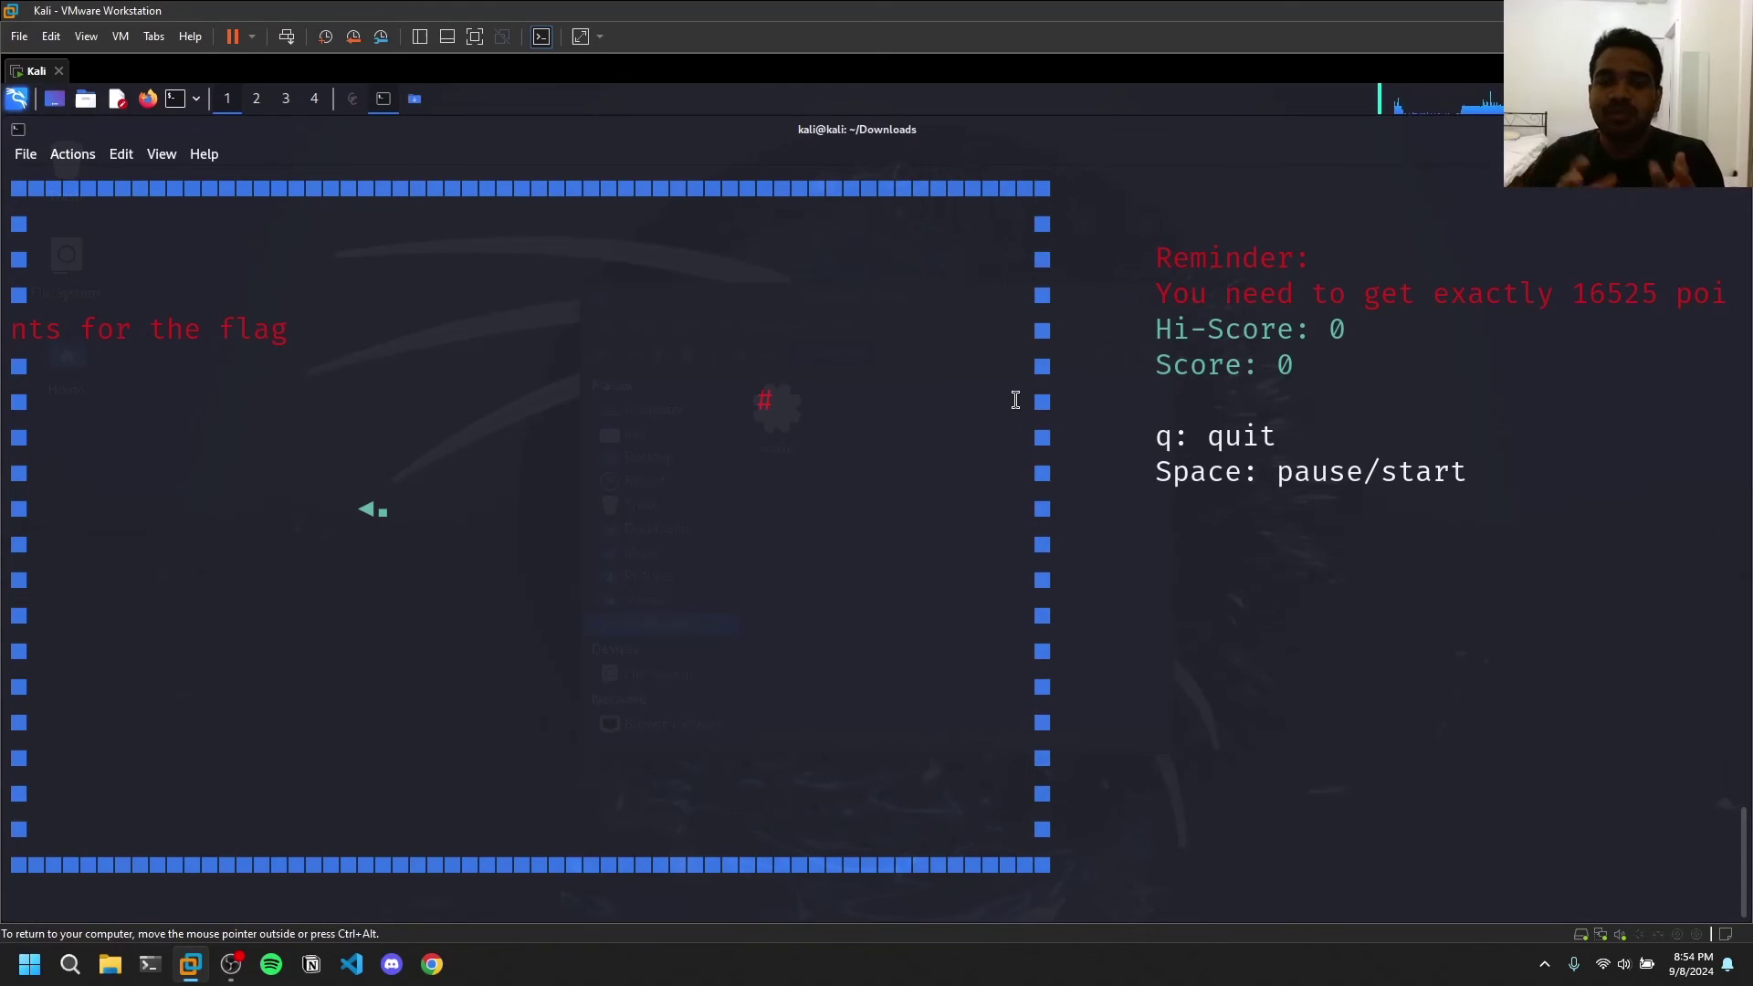